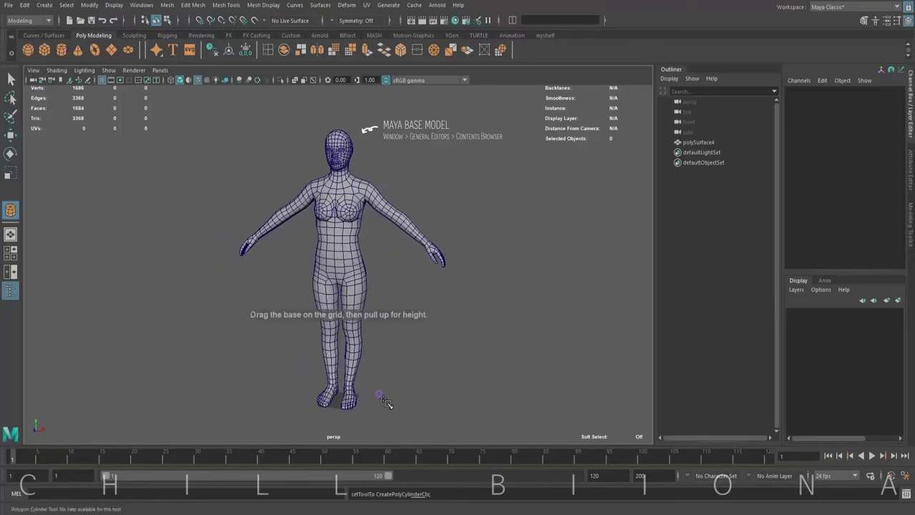
# Step: Create a poly cylinder, raise it to arm height, and delete its cap faces
pyautogui.moveTo(383, 399); pyautogui.dragTo(380, 336)
pyautogui.press('w')
pyautogui.moveTo(392, 372)
pyautogui.mouseDown()
pyautogui.moveTo(392, 236)
pyautogui.moveTo(329, 237)
pyautogui.mouseUp()
pyautogui.rightClick(408, 222)
pyautogui.press('Delete')
pyautogui.press('F8')
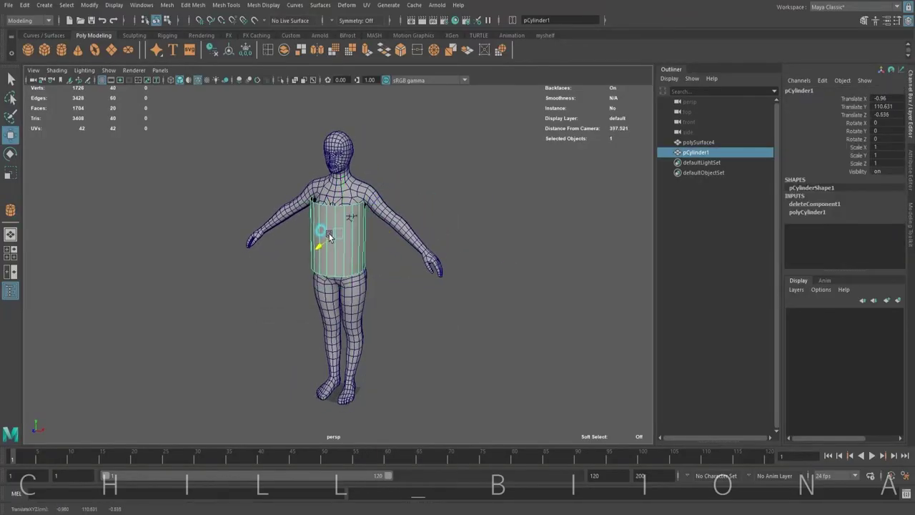
# Step: Place the cylinder over the torso, delete its left-half faces, and add horizontal edge loops
pyautogui.click(10, 271)
pyautogui.press('f')
pyautogui.moveTo(193, 301)
pyautogui.mouseDown()
pyautogui.moveTo(205, 303)
pyautogui.moveTo(161, 215)
pyautogui.mouseUp()
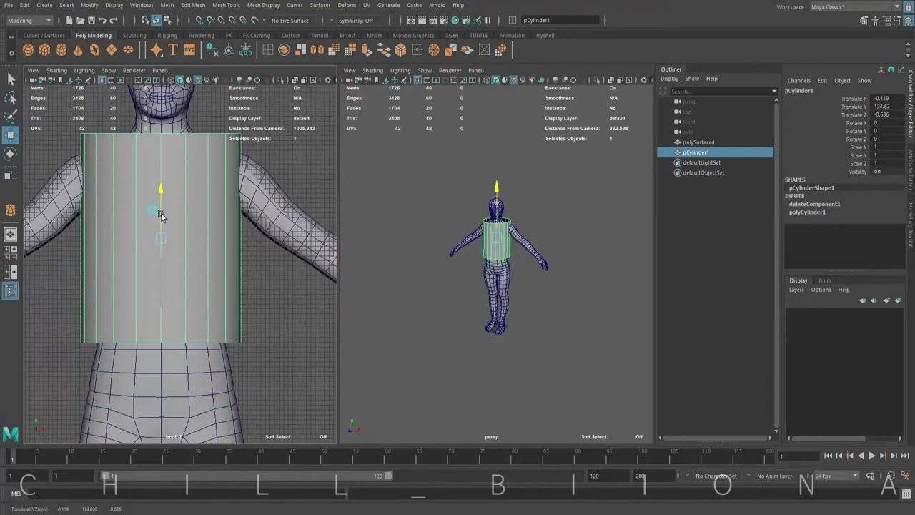
pyautogui.moveTo(127, 264); pyautogui.dragTo(124, 288, button='right')
pyautogui.moveTo(107, 177); pyautogui.dragTo(149, 374)
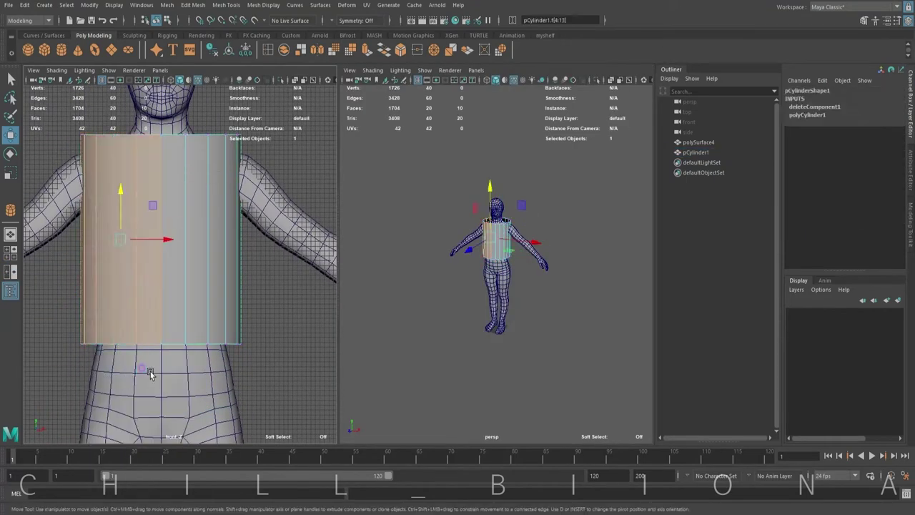
pyautogui.press('Delete')
pyautogui.moveTo(165, 230); pyautogui.dragTo(166, 233)
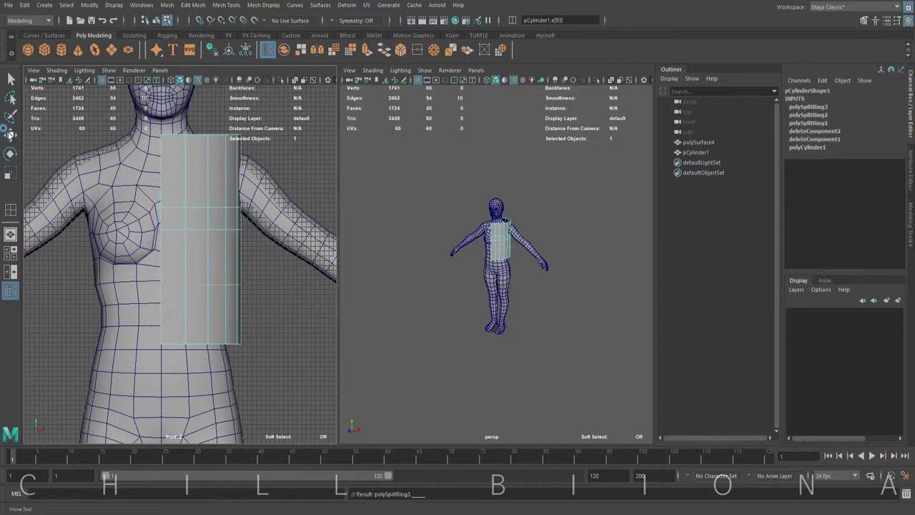
# Step: In the side view, scale the whole cylinder flatter from front to back
pyautogui.click(10, 135)
pyautogui.click(10, 250)
pyautogui.press('space')
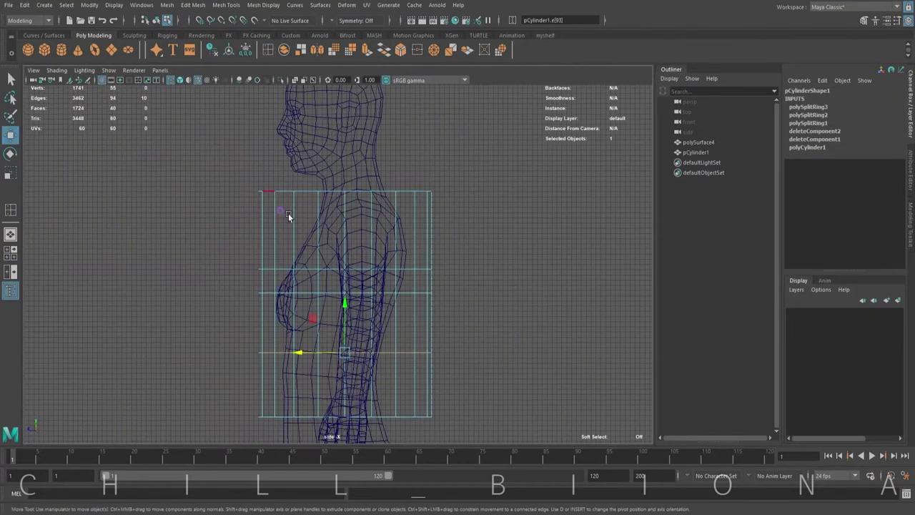
pyautogui.moveTo(404, 286); pyautogui.dragTo(458, 247, button='right')
pyautogui.press('r')
pyautogui.moveTo(319, 305); pyautogui.dragTo(340, 309)
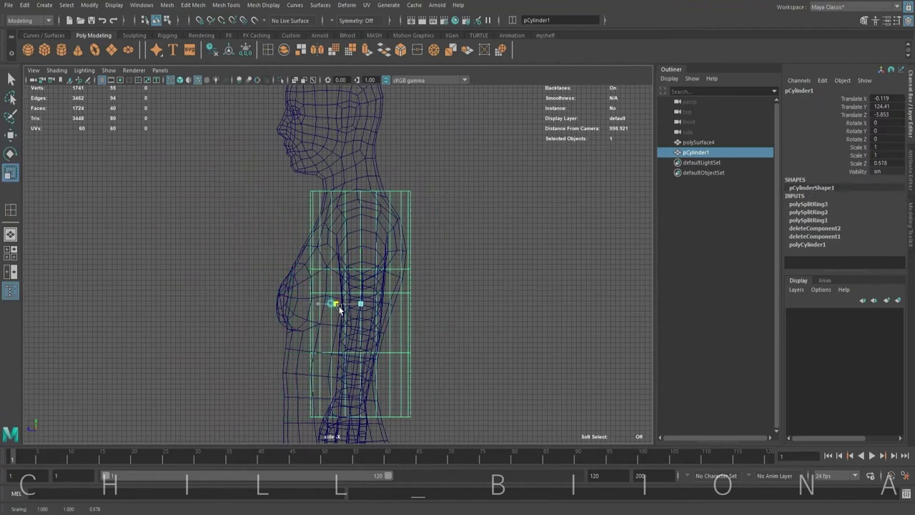
pyautogui.press('w')
pyautogui.keyDown('alt'); pyautogui.moveTo(340, 309); pyautogui.dragTo(336, 257, button='middle'); pyautogui.keyUp('alt')
# Step: Shift the bottom, middle and upper vertex rows forward to follow the torso profile
pyautogui.press('F9')
pyautogui.moveTo(377, 343); pyautogui.dragTo(269, 326)
pyautogui.moveTo(308, 334); pyautogui.dragTo(279, 337)
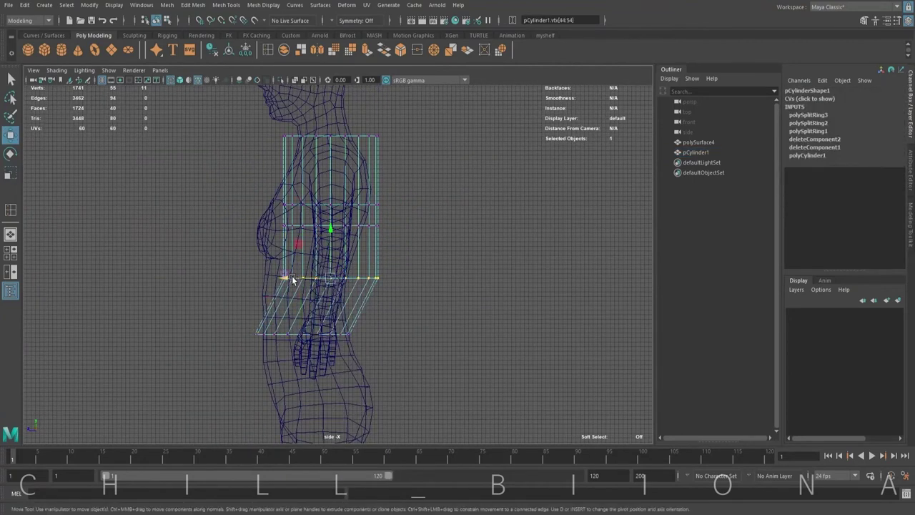
pyautogui.moveTo(292, 278); pyautogui.dragTo(264, 279)
pyautogui.moveTo(331, 214); pyautogui.dragTo(262, 219)
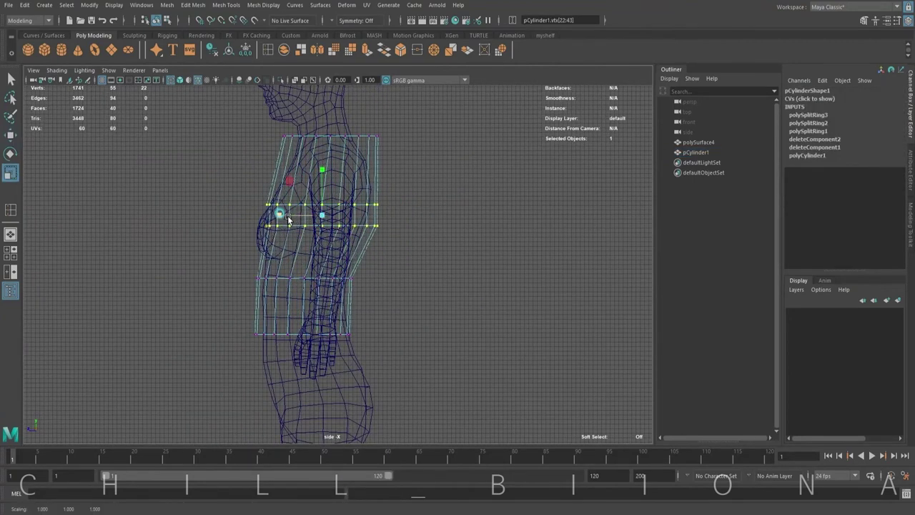
# Step: Narrow the top vertex rows and fine-tune their width around the chest and shoulders
pyautogui.moveTo(419, 245); pyautogui.dragTo(262, 219)
pyautogui.press('r')
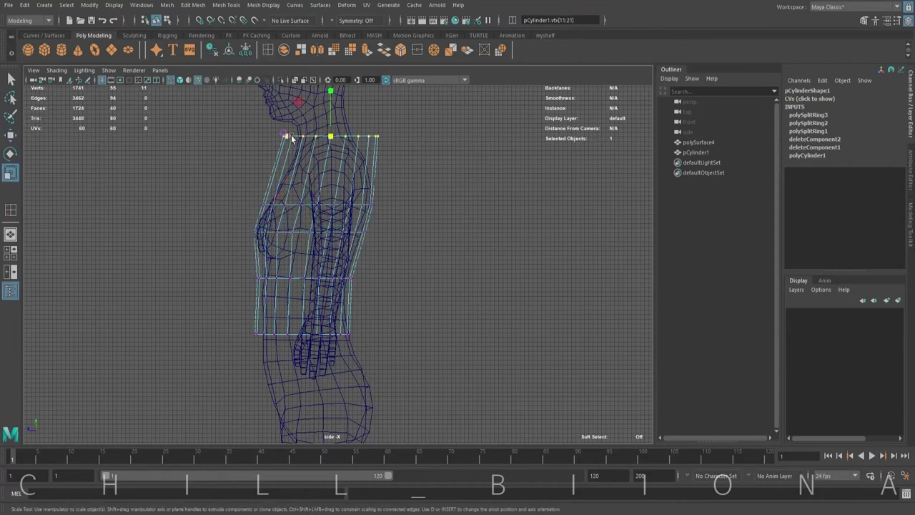
pyautogui.moveTo(292, 138); pyautogui.dragTo(300, 138)
pyautogui.press('w')
pyautogui.moveTo(276, 208); pyautogui.dragTo(299, 205)
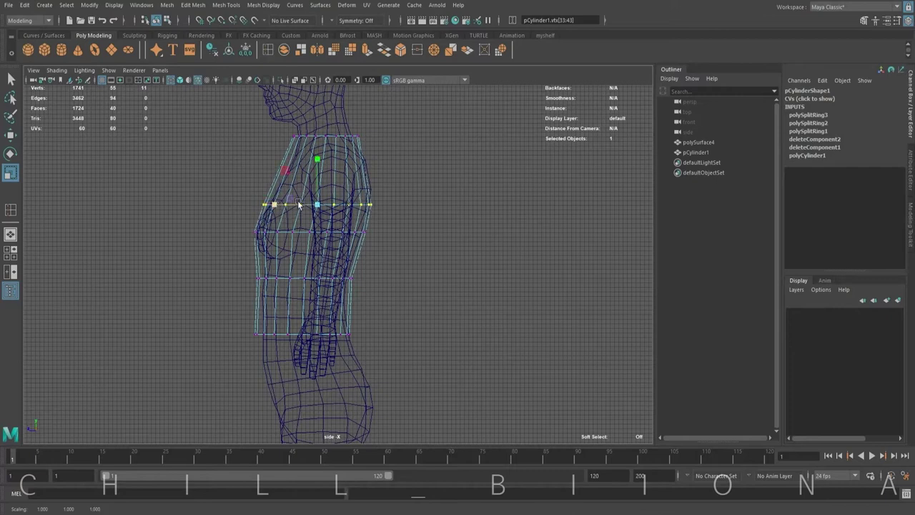
pyautogui.scroll(3, 476, 169)
pyautogui.scroll(3, 441, 204)
# Step: Switch the front view to wireframe, then remove the stray edge from the panel
pyautogui.press('space')
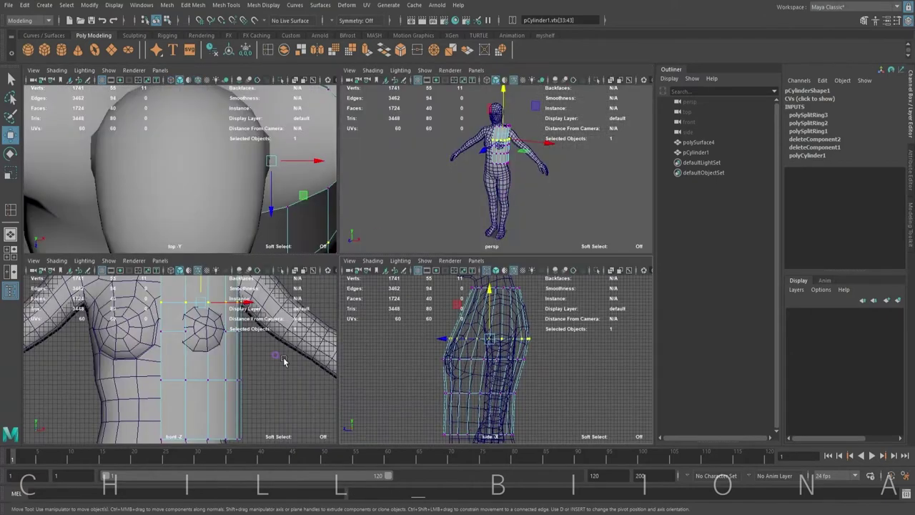
pyautogui.press('space')
pyautogui.press('4')
pyautogui.scroll(-3, 356, 174)
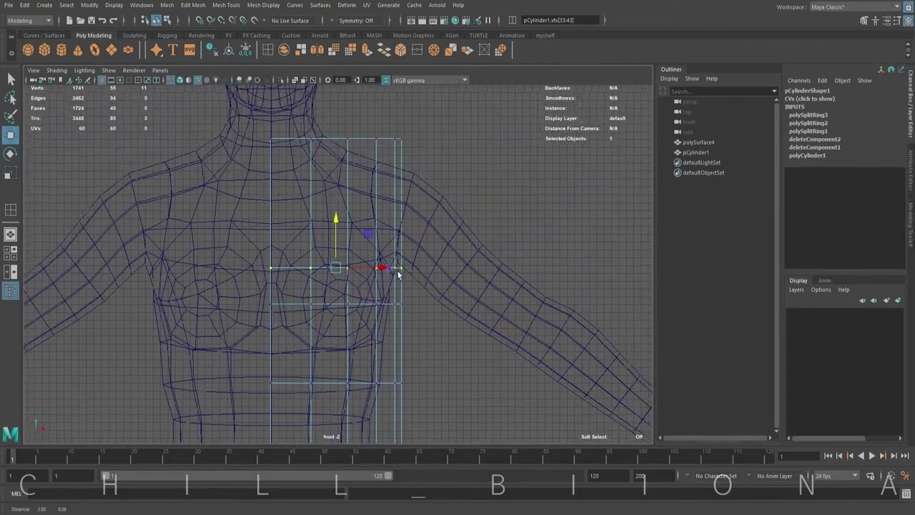
pyautogui.press('space')
pyautogui.press('space')
pyautogui.keyDown('alt'); pyautogui.moveTo(492, 217); pyautogui.dragTo(388, 240); pyautogui.keyUp('alt')
pyautogui.press('space')
pyautogui.press('space')
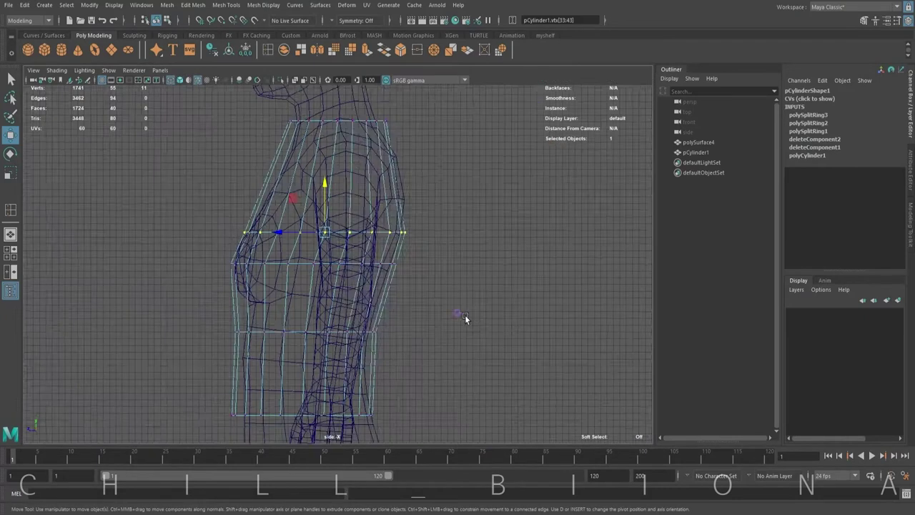
pyautogui.moveTo(393, 147); pyautogui.dragTo(419, 108, button='right')
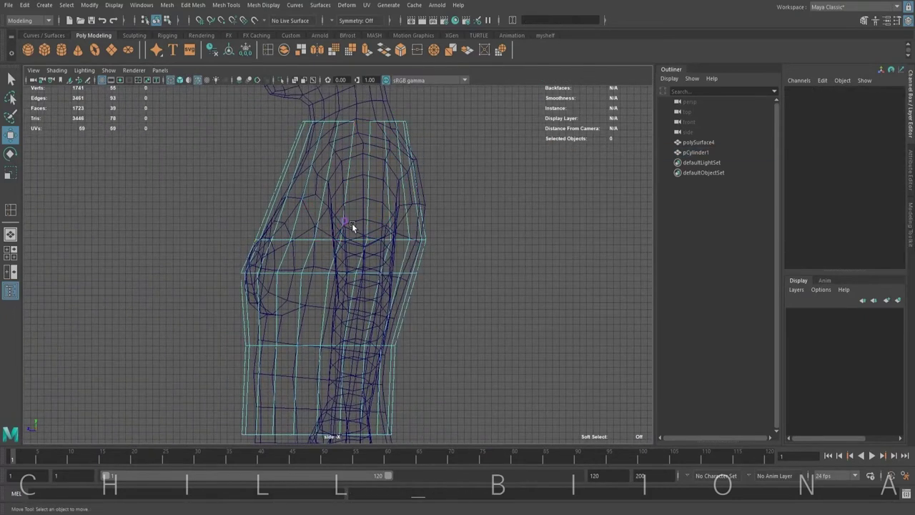
pyautogui.moveTo(359, 224); pyautogui.dragTo(372, 224)
# Step: Move a chest vertex closer to the body and insert an edge loop on the back
pyautogui.click(364, 234)
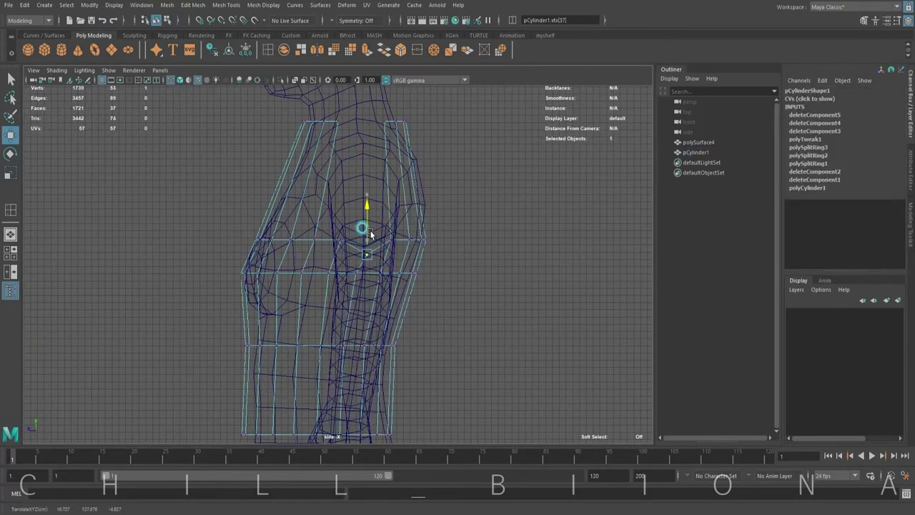
pyautogui.keyDown('alt'); pyautogui.moveTo(378, 252); pyautogui.dragTo(343, 254, button='right'); pyautogui.keyUp('alt')
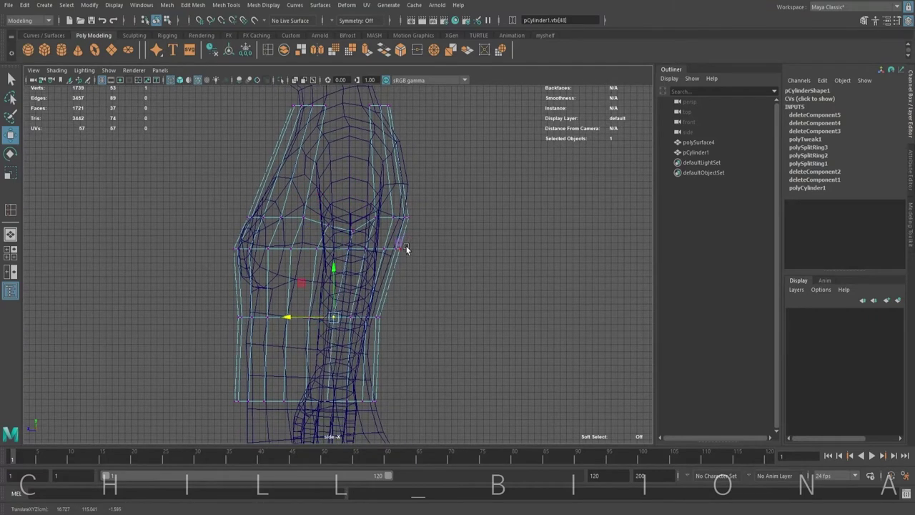
pyautogui.scroll(5, 357, 257)
pyautogui.moveTo(343, 257)
pyautogui.keyDown('alt'); pyautogui.mouseDown()
pyautogui.moveTo(369, 254)
pyautogui.moveTo(398, 215)
pyautogui.moveTo(470, 210)
pyautogui.moveTo(316, 191)
pyautogui.mouseUp(); pyautogui.keyUp('alt')
pyautogui.click(398, 215)
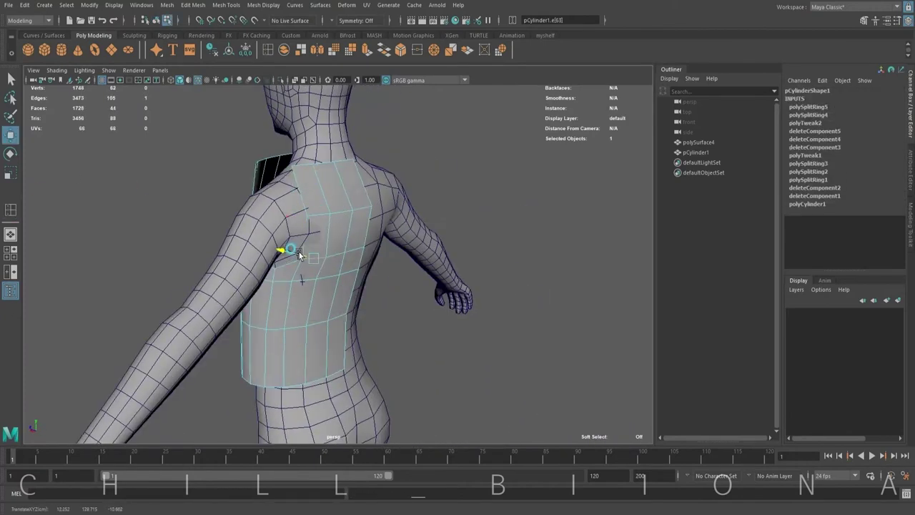
# Step: Shift the back vertex row sideways and merge the top vertices with Merge to Center
pyautogui.keyDown('alt'); pyautogui.moveTo(297, 276); pyautogui.dragTo(291, 265); pyautogui.keyUp('alt')
pyautogui.moveTo(214, 279); pyautogui.dragTo(327, 378)
pyautogui.moveTo(266, 329); pyautogui.dragTo(248, 330)
pyautogui.keyDown('alt'); pyautogui.moveTo(304, 265); pyautogui.dragTo(496, 279); pyautogui.keyUp('alt')
pyautogui.press('r')
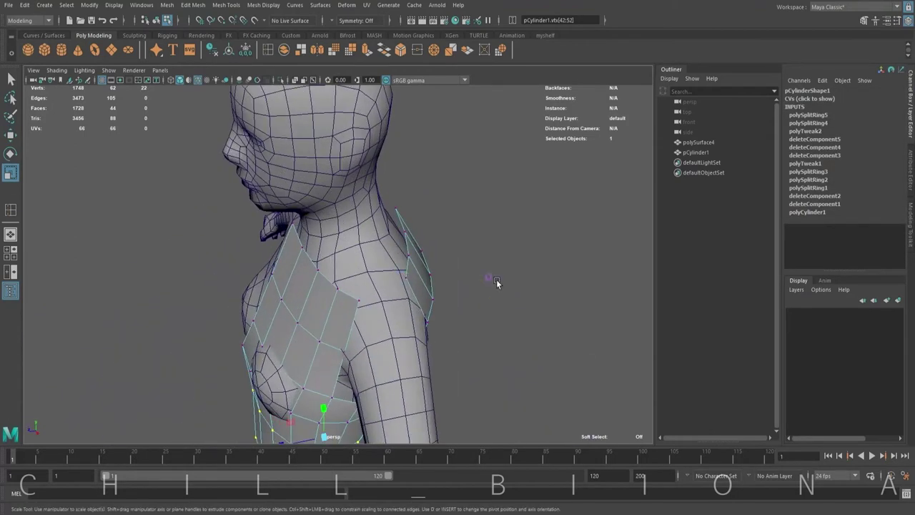
pyautogui.click(434, 52)
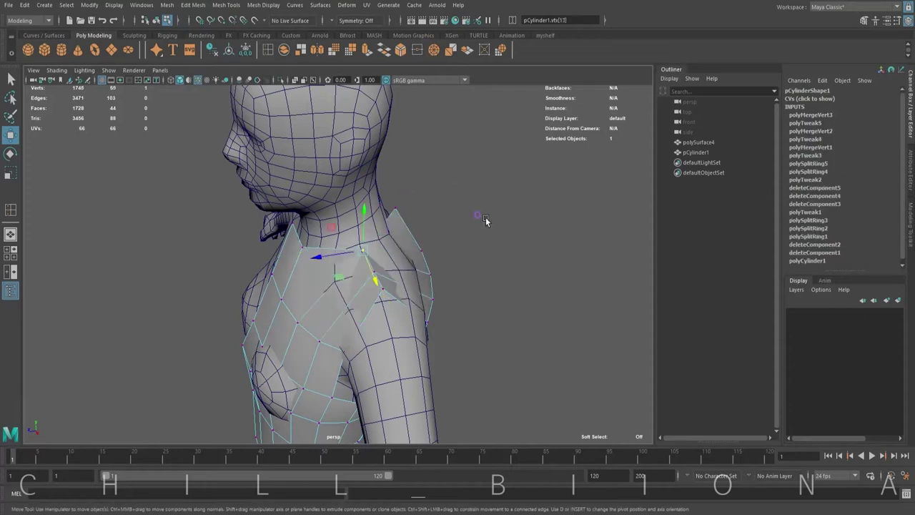
# Step: Raise the merged shoulder vertices toward the neck and add an edge loop across the shoulder
pyautogui.keyDown('alt'); pyautogui.moveTo(363, 233); pyautogui.dragTo(441, 276); pyautogui.keyUp('alt')
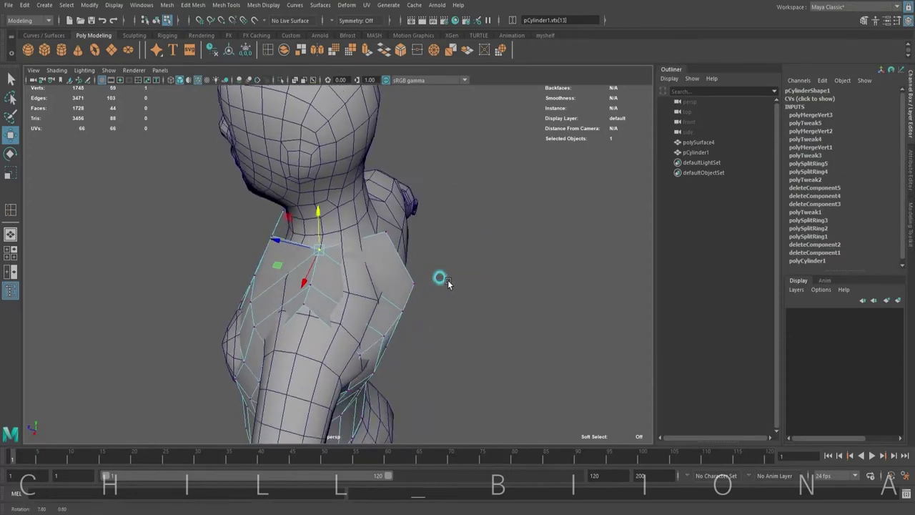
pyautogui.keyDown('shift'); pyautogui.moveTo(336, 286); pyautogui.dragTo(318, 281, button='right'); pyautogui.keyUp('shift')
pyautogui.moveTo(319, 281)
pyautogui.mouseDown()
pyautogui.moveTo(311, 285)
pyautogui.moveTo(381, 279)
pyautogui.moveTo(446, 195)
pyautogui.mouseUp()
pyautogui.press('w')
pyautogui.moveTo(388, 200); pyautogui.dragTo(400, 236, button='right')
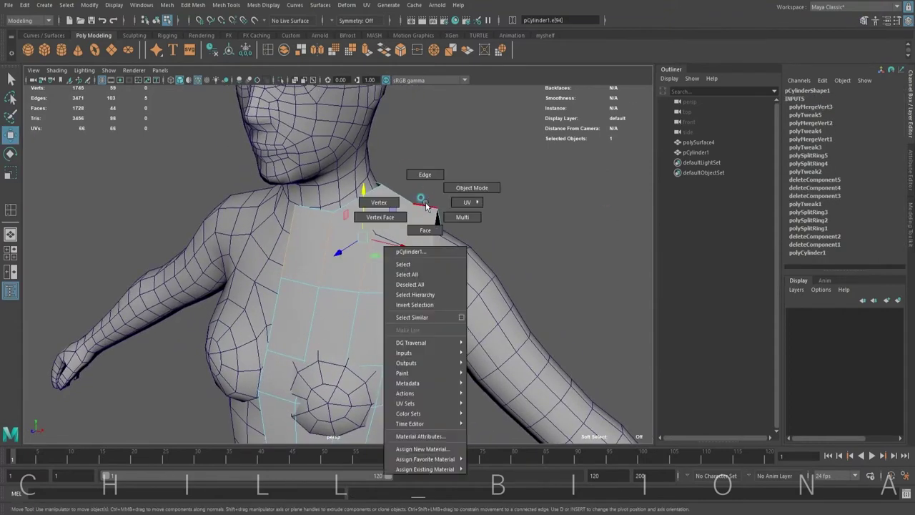
pyautogui.moveTo(401, 215)
pyautogui.keyDown('alt'); pyautogui.mouseDown()
pyautogui.moveTo(488, 217)
pyautogui.moveTo(450, 215)
pyautogui.mouseUp(); pyautogui.keyUp('alt')
# Step: Use Multi-Cut from the Modeling Toolkit to cut a new edge across the back shoulder
pyautogui.click(875, 20)
pyautogui.click(717, 367)
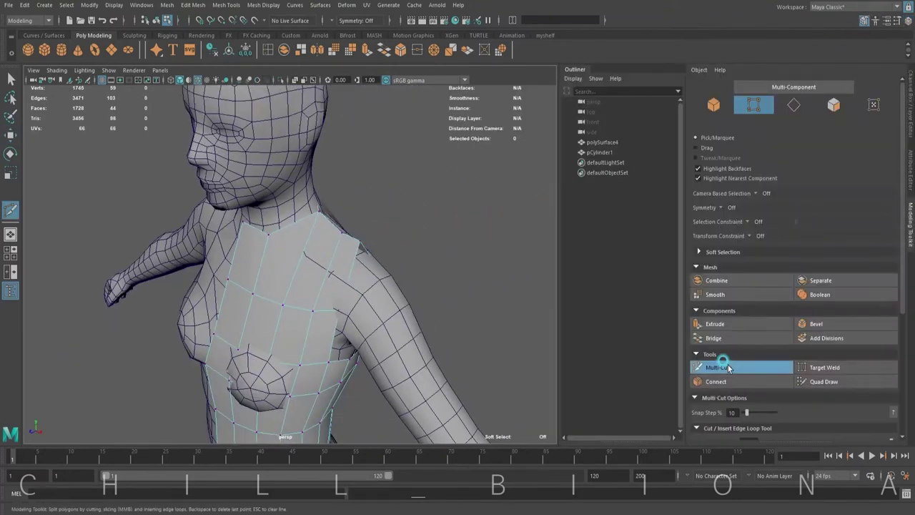
pyautogui.keyDown('alt'); pyautogui.moveTo(429, 254); pyautogui.dragTo(216, 270); pyautogui.keyUp('alt')
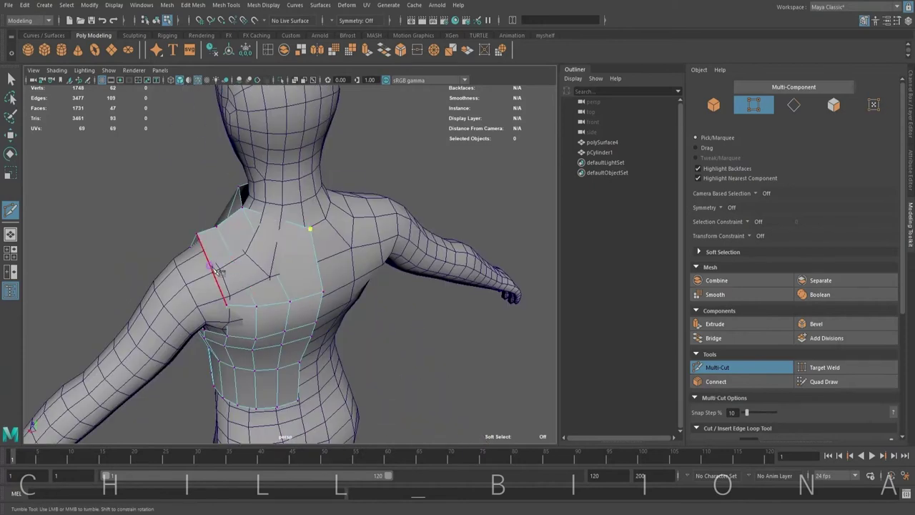
pyautogui.click(275, 278)
# Step: Move the shoulder and neck-base vertices, lowering the neckline vertex
pyautogui.press('w')
pyautogui.moveTo(296, 279)
pyautogui.keyDown('alt'); pyautogui.mouseDown()
pyautogui.moveTo(300, 265)
pyautogui.moveTo(288, 247)
pyautogui.mouseUp(); pyautogui.keyUp('alt')
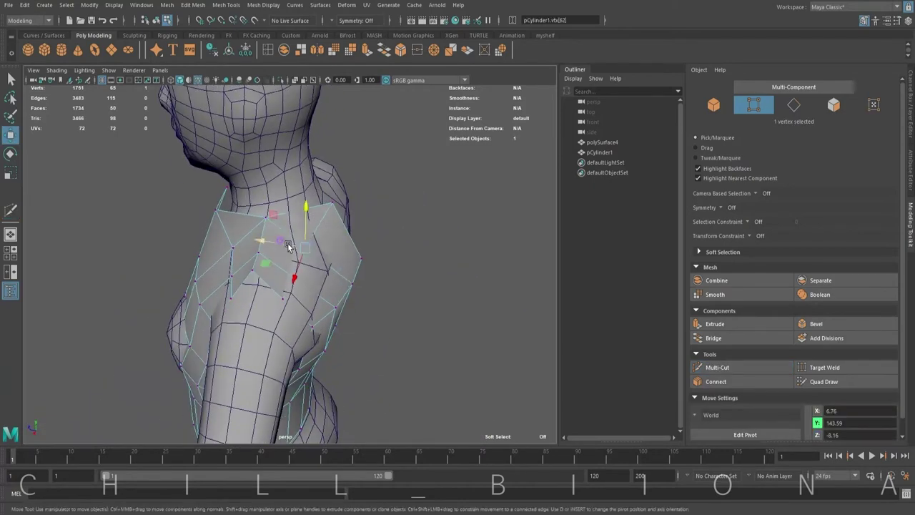
pyautogui.keyDown('alt'); pyautogui.moveTo(281, 299); pyautogui.dragTo(422, 264); pyautogui.keyUp('alt')
pyautogui.click(362, 183)
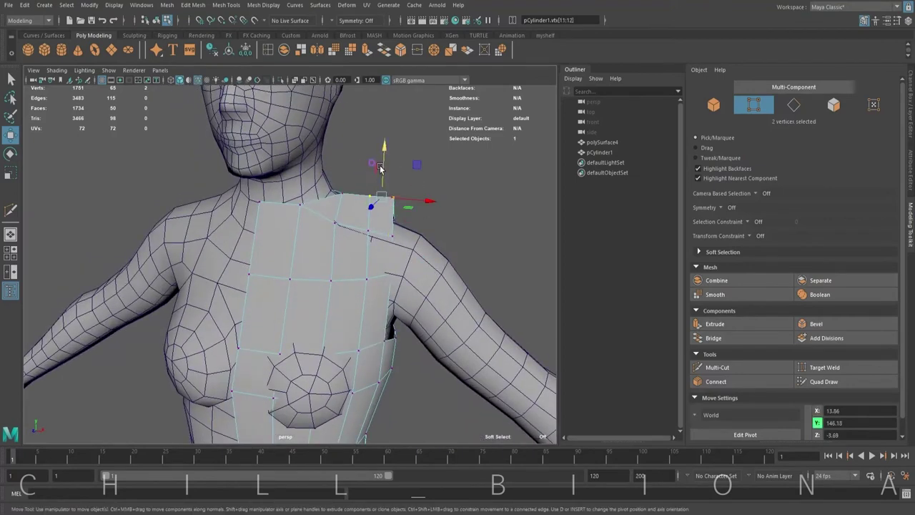
pyautogui.keyDown('alt'); pyautogui.moveTo(404, 225); pyautogui.dragTo(463, 211); pyautogui.keyUp('alt')
pyautogui.moveTo(397, 198)
pyautogui.keyDown('alt'); pyautogui.mouseDown()
pyautogui.moveTo(314, 278)
pyautogui.moveTo(493, 249)
pyautogui.mouseUp(); pyautogui.keyUp('alt')
pyautogui.click(316, 274)
pyautogui.click(300, 190)
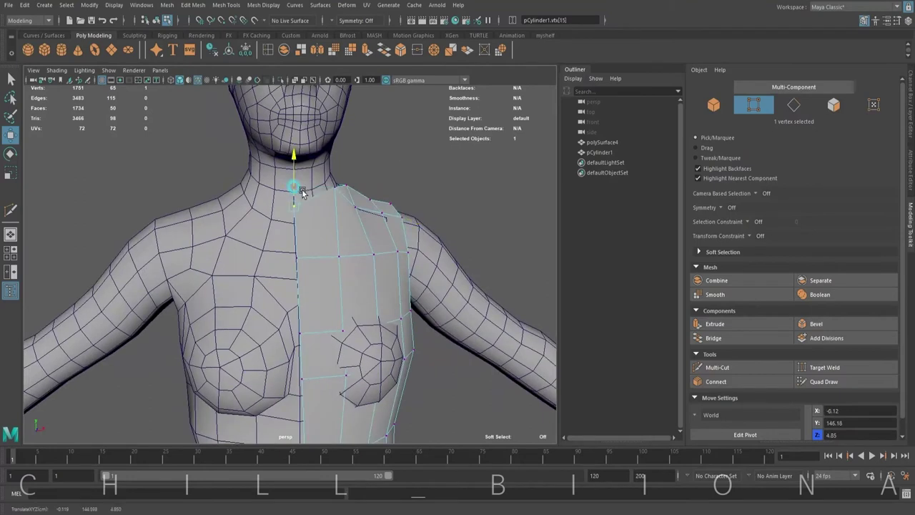
pyautogui.moveTo(336, 174)
pyautogui.keyDown('alt'); pyautogui.mouseDown()
pyautogui.moveTo(351, 250)
pyautogui.moveTo(204, 262)
pyautogui.moveTo(320, 240)
pyautogui.mouseUp(); pyautogui.keyUp('alt')
pyautogui.click(363, 239)
pyautogui.moveTo(293, 184)
pyautogui.mouseDown()
pyautogui.moveTo(293, 209)
pyautogui.moveTo(196, 213)
pyautogui.moveTo(243, 233)
pyautogui.mouseUp()
# Step: Select the shoulder edge and nudge the back-of-neck vertex toward the center
pyautogui.press('F10')
pyautogui.click(269, 222)
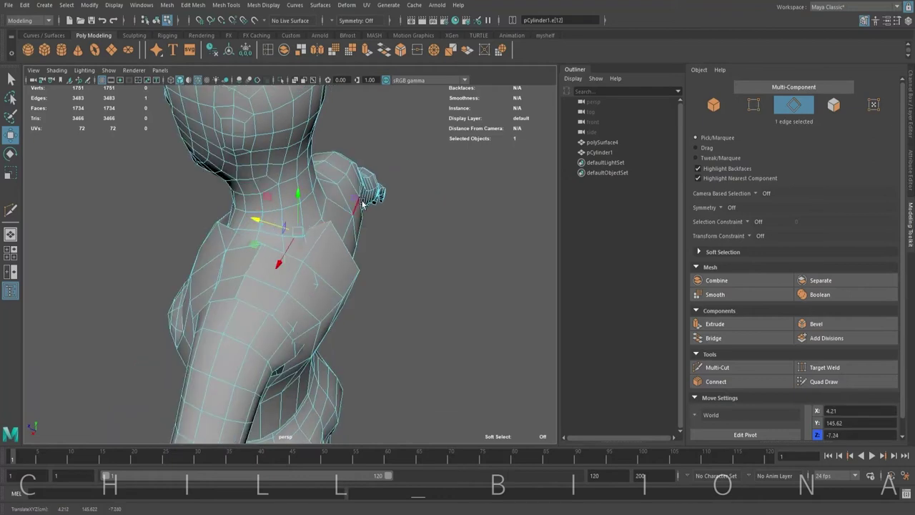
pyautogui.moveTo(363, 206)
pyautogui.keyDown('alt'); pyautogui.mouseDown()
pyautogui.moveTo(331, 257)
pyautogui.moveTo(279, 217)
pyautogui.mouseUp(); pyautogui.keyUp('alt')
pyautogui.press('F9')
pyautogui.click(238, 184)
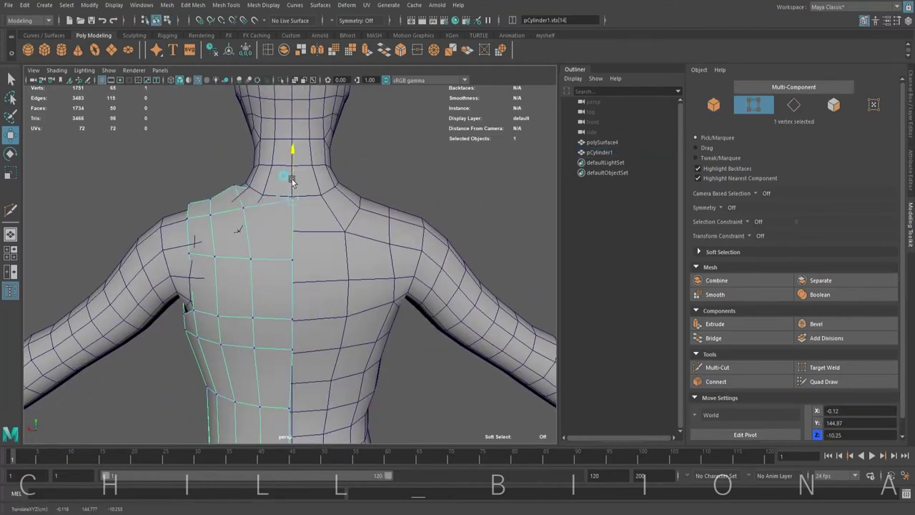
pyautogui.moveTo(224, 187); pyautogui.dragTo(220, 187)
pyautogui.moveTo(220, 187)
pyautogui.keyDown('alt'); pyautogui.mouseDown()
pyautogui.moveTo(282, 235)
pyautogui.moveTo(482, 229)
pyautogui.moveTo(300, 246)
pyautogui.moveTo(321, 207)
pyautogui.mouseUp(); pyautogui.keyUp('alt')
pyautogui.keyDown('shift'); pyautogui.moveTo(321, 207); pyautogui.dragTo(256, 204, button='right'); pyautogui.keyUp('shift')
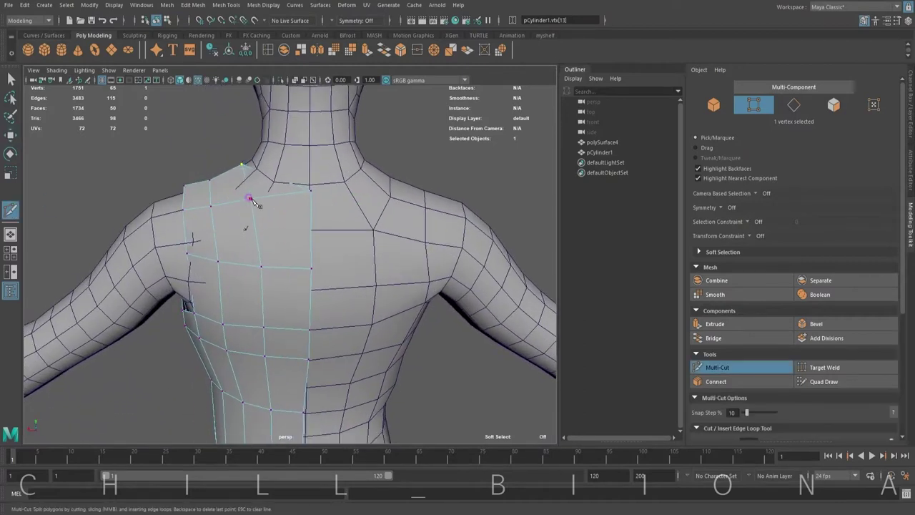
# Step: Finish the back cut near the neck and lower the selected neckline vertex slightly
pyautogui.click(312, 216)
pyautogui.press('Return')
pyautogui.press('w')
pyautogui.hotkey('ctrl', 'z')
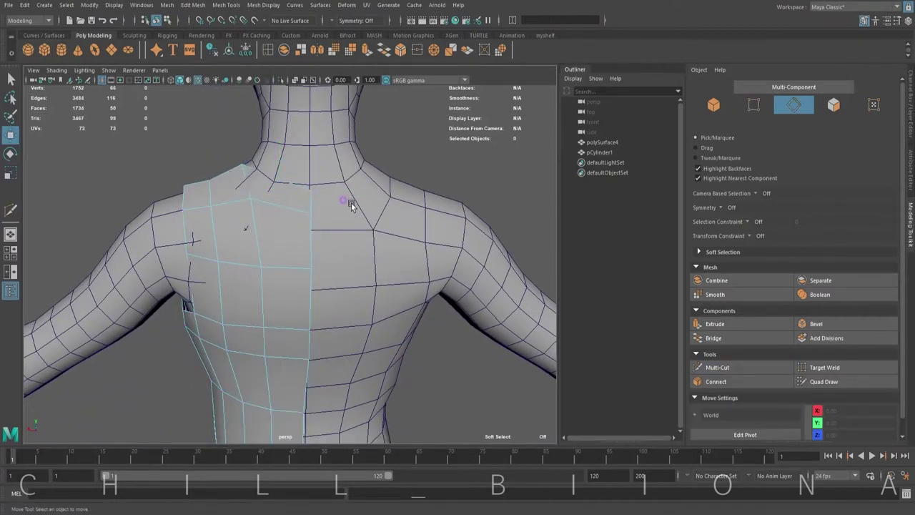
pyautogui.moveTo(249, 172); pyautogui.dragTo(249, 179)
pyautogui.keyDown('alt'); pyautogui.moveTo(249, 180); pyautogui.dragTo(250, 216); pyautogui.keyUp('alt')
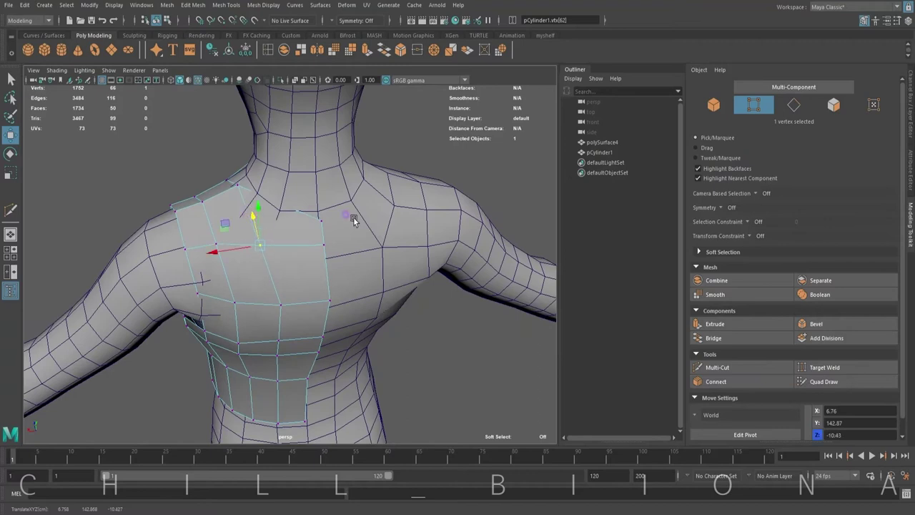
pyautogui.moveTo(217, 244)
pyautogui.keyDown('alt'); pyautogui.mouseDown()
pyautogui.moveTo(256, 185)
pyautogui.moveTo(343, 193)
pyautogui.moveTo(279, 218)
pyautogui.moveTo(321, 205)
pyautogui.moveTo(317, 261)
pyautogui.moveTo(280, 266)
pyautogui.moveTo(218, 320)
pyautogui.mouseUp(); pyautogui.keyUp('alt')
pyautogui.click(256, 157)
# Step: With soft selection on, adjust shoulder, chest and back vertices to follow the body
pyautogui.click(347, 184)
pyautogui.click(289, 278)
pyautogui.press('b')
pyautogui.click(218, 319)
pyautogui.moveTo(208, 289)
pyautogui.keyDown('alt'); pyautogui.mouseDown()
pyautogui.moveTo(394, 225)
pyautogui.moveTo(311, 221)
pyautogui.moveTo(228, 236)
pyautogui.moveTo(314, 214)
pyautogui.mouseUp(); pyautogui.keyUp('alt')
pyautogui.click(318, 235)
pyautogui.click(322, 180)
pyautogui.moveTo(322, 181)
pyautogui.keyDown('alt'); pyautogui.mouseDown()
pyautogui.moveTo(274, 200)
pyautogui.moveTo(304, 231)
pyautogui.mouseUp(); pyautogui.keyUp('alt')
pyautogui.click(305, 231)
pyautogui.moveTo(263, 152)
pyautogui.keyDown('alt'); pyautogui.mouseDown()
pyautogui.moveTo(286, 204)
pyautogui.moveTo(337, 210)
pyautogui.moveTo(298, 204)
pyautogui.moveTo(275, 186)
pyautogui.mouseUp(); pyautogui.keyUp('alt')
# Step: Select a vertical edge loop on the back and tweak the back shoulder vertices
pyautogui.press('F10')
pyautogui.doubleClick(295, 207)
pyautogui.click(11, 134)
pyautogui.press('F9')
pyautogui.click(265, 188)
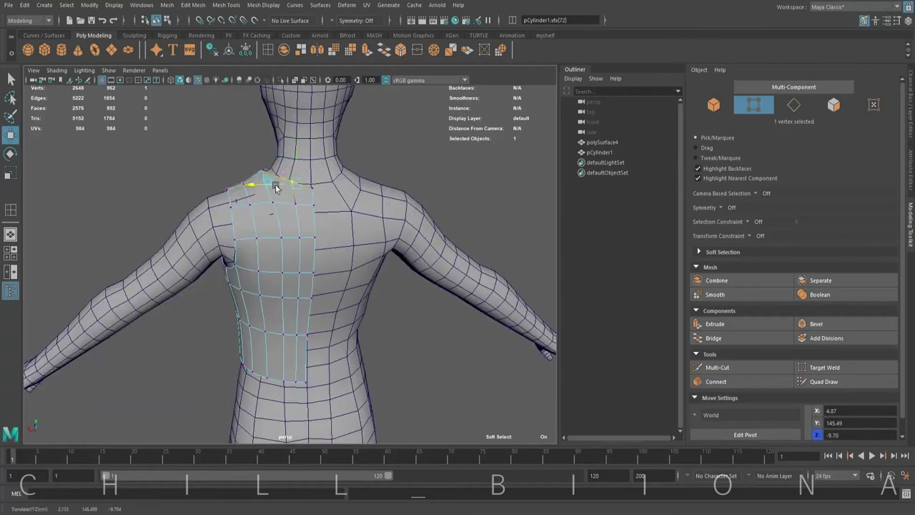
pyautogui.moveTo(250, 238)
pyautogui.keyDown('alt'); pyautogui.mouseDown()
pyautogui.moveTo(502, 264)
pyautogui.moveTo(348, 286)
pyautogui.mouseUp(); pyautogui.keyUp('alt')
# Step: Select the whole shoulder edge loop and nudge it slightly outward in X
pyautogui.click(329, 261)
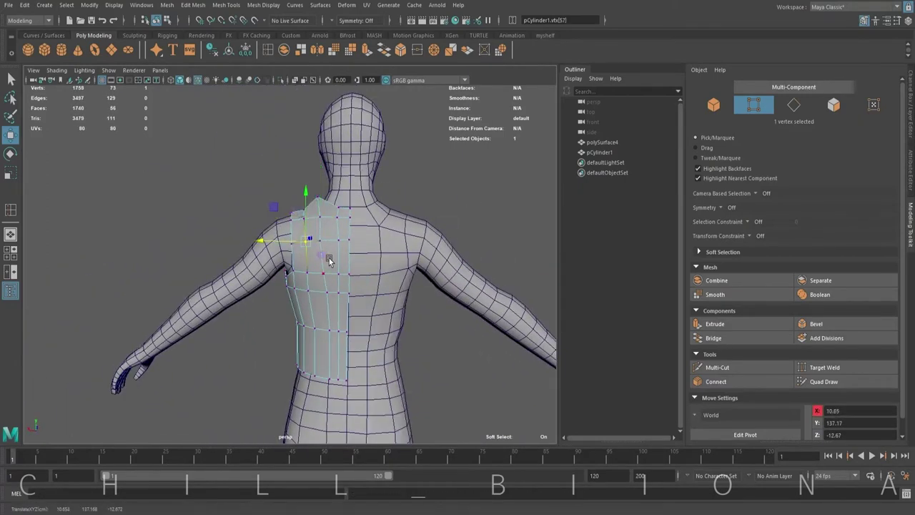
pyautogui.moveTo(314, 207)
pyautogui.keyDown('alt'); pyautogui.mouseDown()
pyautogui.moveTo(372, 214)
pyautogui.moveTo(409, 205)
pyautogui.mouseUp(); pyautogui.keyUp('alt')
pyautogui.press('F10')
pyautogui.doubleClick(329, 238)
pyautogui.moveTo(332, 240); pyautogui.dragTo(334, 240)
pyautogui.keyDown('alt'); pyautogui.moveTo(366, 233); pyautogui.dragTo(366, 205); pyautogui.keyUp('alt')
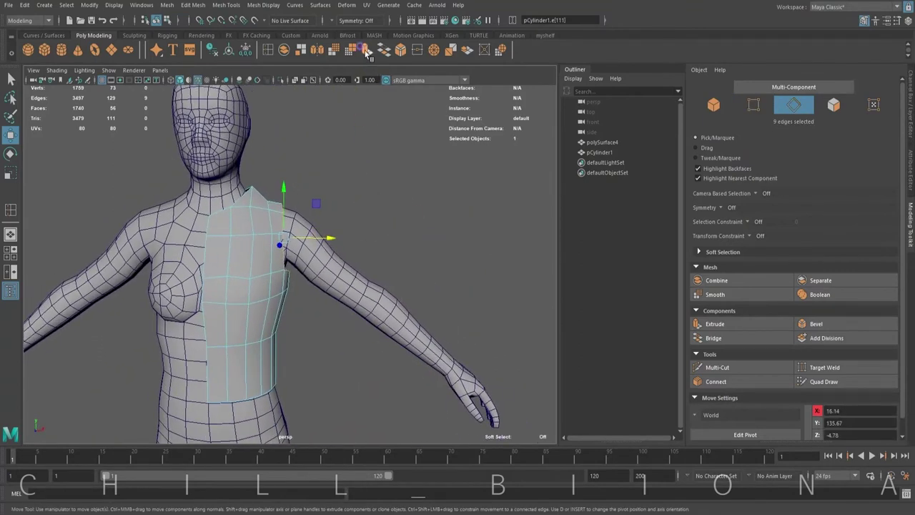
# Step: Extrude the shoulder edge loop into a flap, then scale and rotate its outer edges
pyautogui.hotkey('ctrl', 'e')
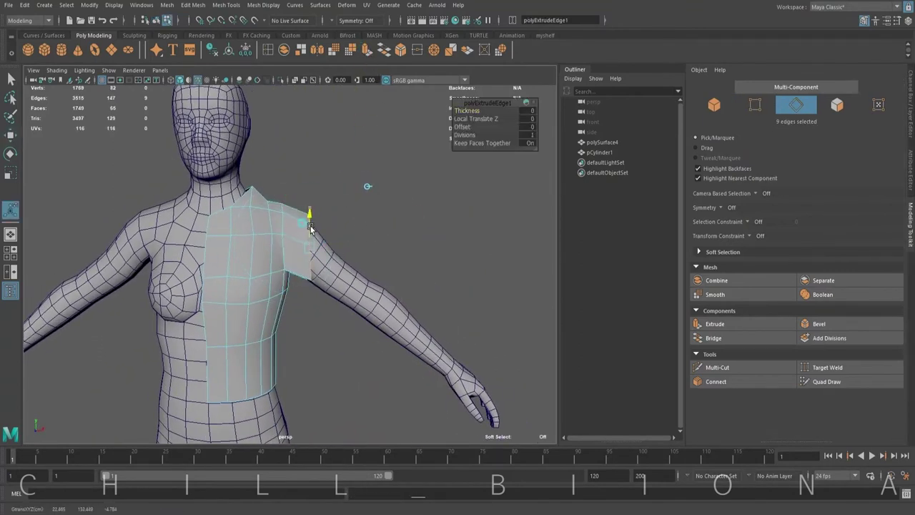
pyautogui.moveTo(310, 227)
pyautogui.keyDown('alt'); pyautogui.mouseDown()
pyautogui.moveTo(296, 207)
pyautogui.moveTo(273, 220)
pyautogui.moveTo(286, 223)
pyautogui.mouseUp(); pyautogui.keyUp('alt')
pyautogui.press('F9')
pyautogui.click(274, 259)
pyautogui.press('w')
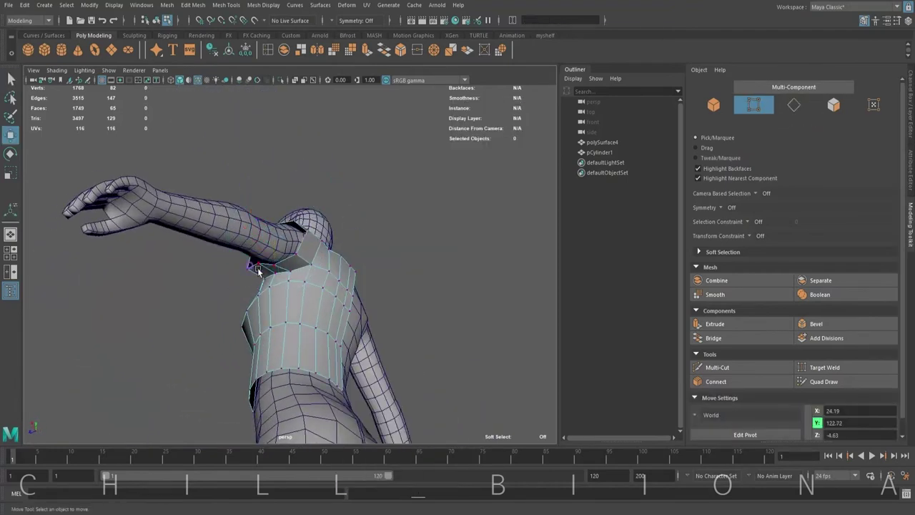
pyautogui.keyDown('alt'); pyautogui.moveTo(381, 240); pyautogui.dragTo(337, 210); pyautogui.keyUp('alt')
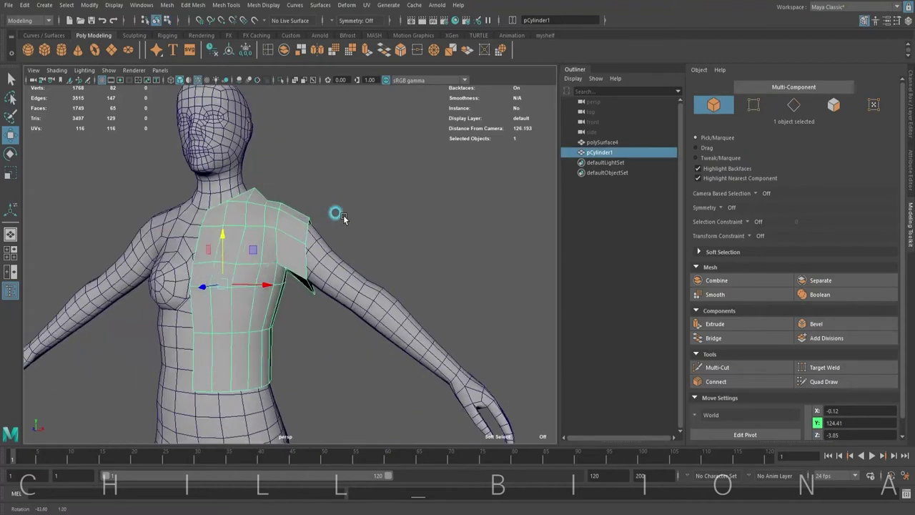
pyautogui.moveTo(311, 218); pyautogui.dragTo(365, 252, button='right')
pyautogui.press('r')
pyautogui.moveTo(387, 265)
pyautogui.keyDown('alt'); pyautogui.mouseDown()
pyautogui.moveTo(425, 271)
pyautogui.moveTo(385, 241)
pyautogui.mouseUp(); pyautogui.keyUp('alt')
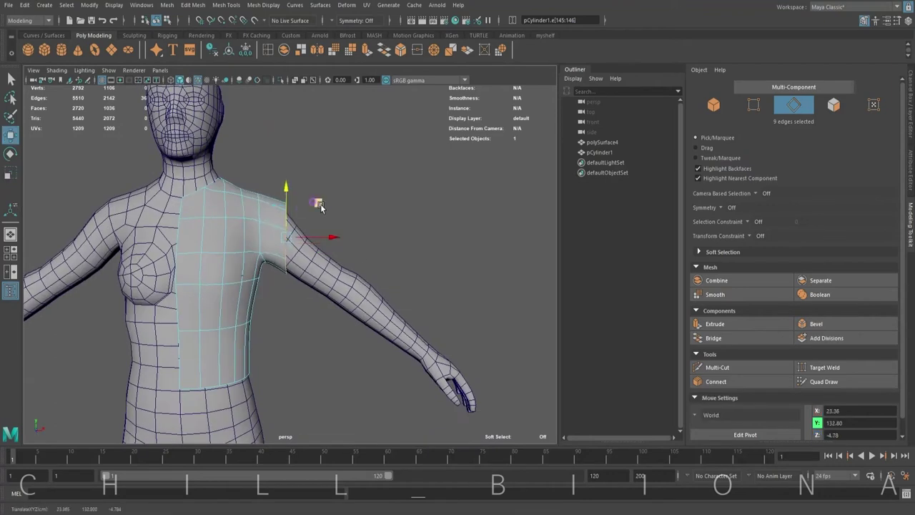
pyautogui.press('e')
# Step: Extrude two more sleeve sections, angling and pulling them down along the arm
pyautogui.hotkey('ctrl', 'e')
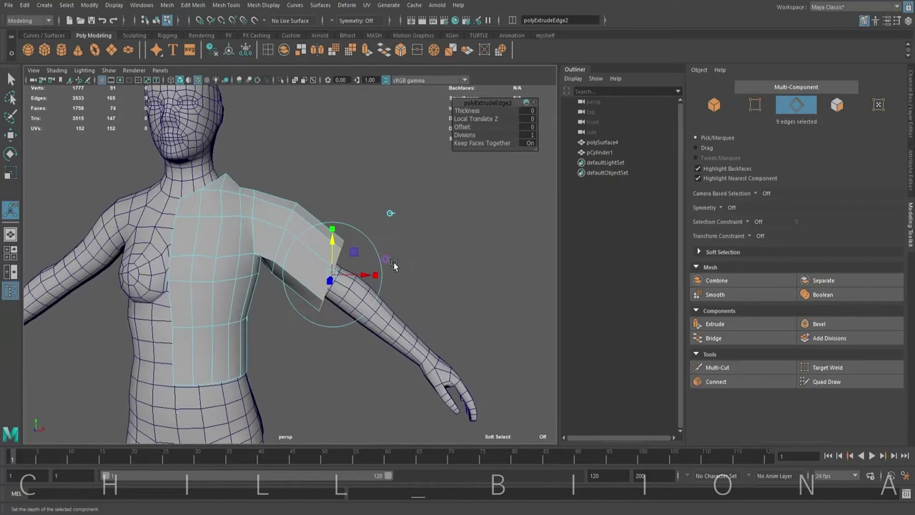
pyautogui.press('e')
pyautogui.moveTo(364, 252); pyautogui.dragTo(349, 230)
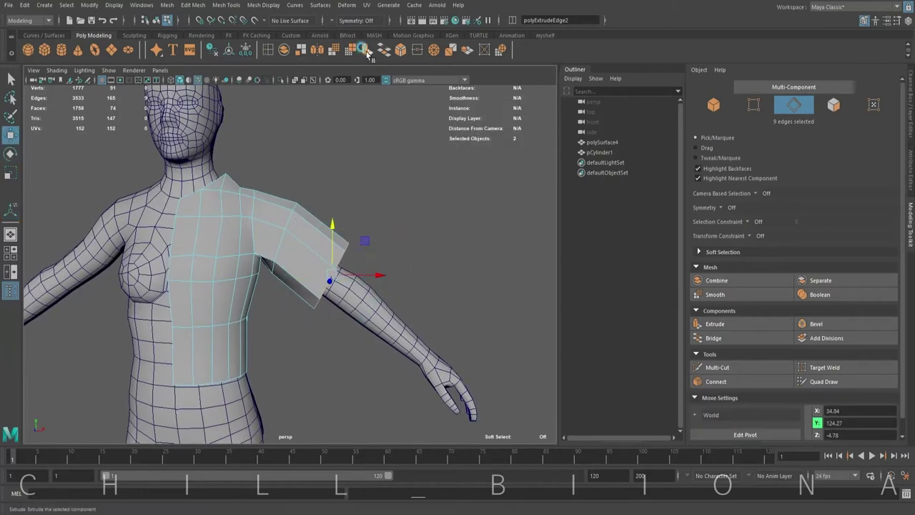
pyautogui.hotkey('ctrl', 'e')
pyautogui.moveTo(352, 266)
pyautogui.mouseDown()
pyautogui.moveTo(408, 272)
pyautogui.moveTo(422, 339)
pyautogui.moveTo(357, 358)
pyautogui.moveTo(417, 344)
pyautogui.mouseUp()
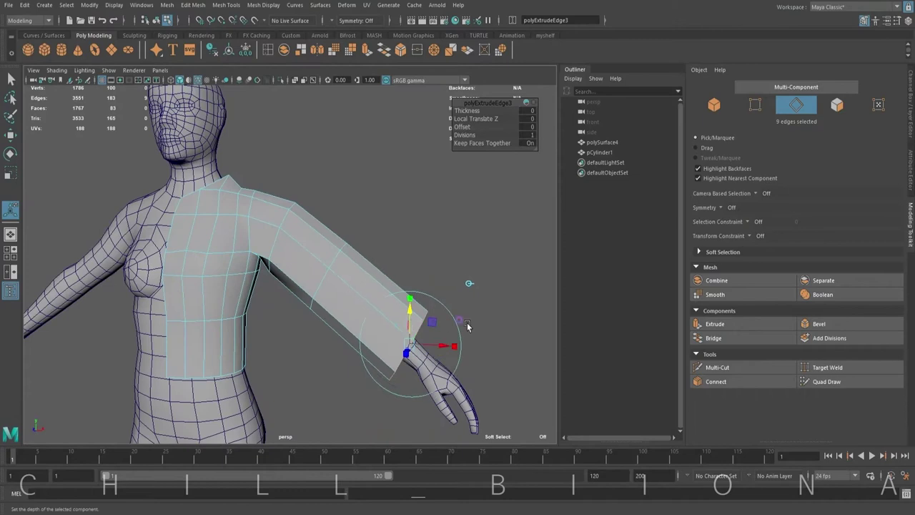
pyautogui.press('w')
pyautogui.moveTo(480, 321)
pyautogui.keyDown('alt'); pyautogui.mouseDown()
pyautogui.moveTo(386, 306)
pyautogui.moveTo(416, 313)
pyautogui.moveTo(329, 369)
pyautogui.moveTo(336, 372)
pyautogui.mouseUp(); pyautogui.keyUp('alt')
# Step: Extrude a final sleeve section and move its end down to just above the wrist
pyautogui.hotkey('ctrl', 'e')
pyautogui.press('w')
pyautogui.moveTo(336, 372)
pyautogui.keyDown('alt'); pyautogui.mouseDown()
pyautogui.moveTo(347, 380)
pyautogui.moveTo(347, 221)
pyautogui.moveTo(295, 242)
pyautogui.mouseUp(); pyautogui.keyUp('alt')
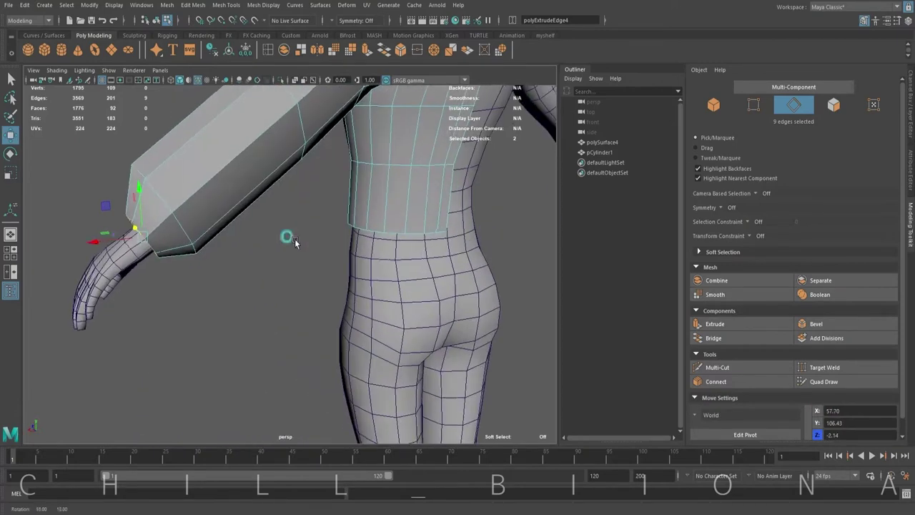
pyautogui.moveTo(129, 231)
pyautogui.mouseDown()
pyautogui.moveTo(126, 214)
pyautogui.moveTo(127, 230)
pyautogui.mouseUp()
pyautogui.moveTo(127, 230)
pyautogui.keyDown('alt'); pyautogui.mouseDown()
pyautogui.moveTo(256, 206)
pyautogui.moveTo(408, 243)
pyautogui.mouseUp(); pyautogui.keyUp('alt')
pyautogui.moveTo(500, 224)
pyautogui.keyDown('alt'); pyautogui.mouseDown()
pyautogui.moveTo(351, 243)
pyautogui.moveTo(368, 229)
pyautogui.moveTo(311, 301)
pyautogui.moveTo(286, 315)
pyautogui.mouseUp(); pyautogui.keyUp('alt')
# Step: Insert several edge loops across the sleeve, from near the shoulder down the upper sleeve
pyautogui.click(286, 314)
pyautogui.keyDown('alt'); pyautogui.moveTo(39, 118); pyautogui.dragTo(214, 179); pyautogui.keyUp('alt')
pyautogui.keyDown('shift'); pyautogui.moveTo(243, 186); pyautogui.dragTo(262, 193, button='right'); pyautogui.keyUp('shift')
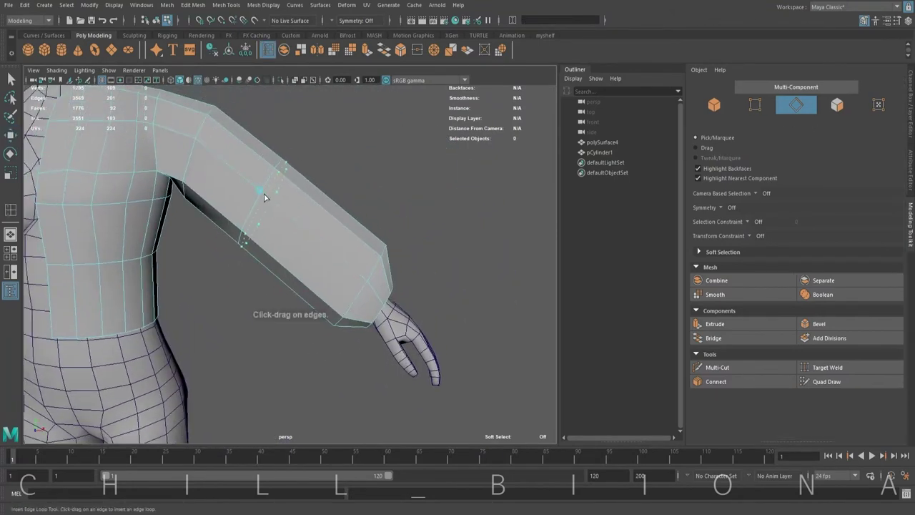
pyautogui.keyDown('alt'); pyautogui.moveTo(262, 194); pyautogui.dragTo(253, 262); pyautogui.keyUp('alt')
pyautogui.click(227, 167)
pyautogui.click(231, 172)
pyautogui.moveTo(231, 172)
pyautogui.keyDown('alt'); pyautogui.mouseDown()
pyautogui.moveTo(239, 221)
pyautogui.moveTo(218, 171)
pyautogui.moveTo(393, 174)
pyautogui.moveTo(327, 194)
pyautogui.mouseUp(); pyautogui.keyUp('alt')
pyautogui.click(231, 175)
pyautogui.press('w')
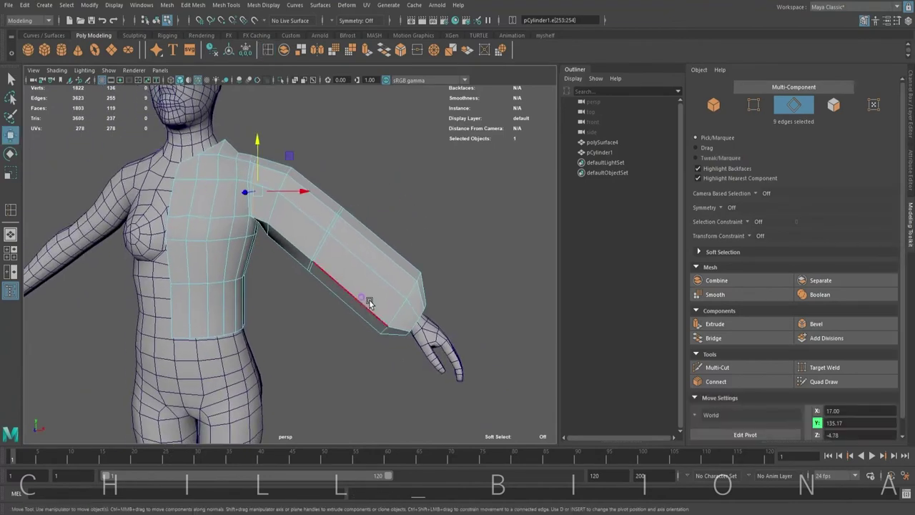
pyautogui.click(10, 208)
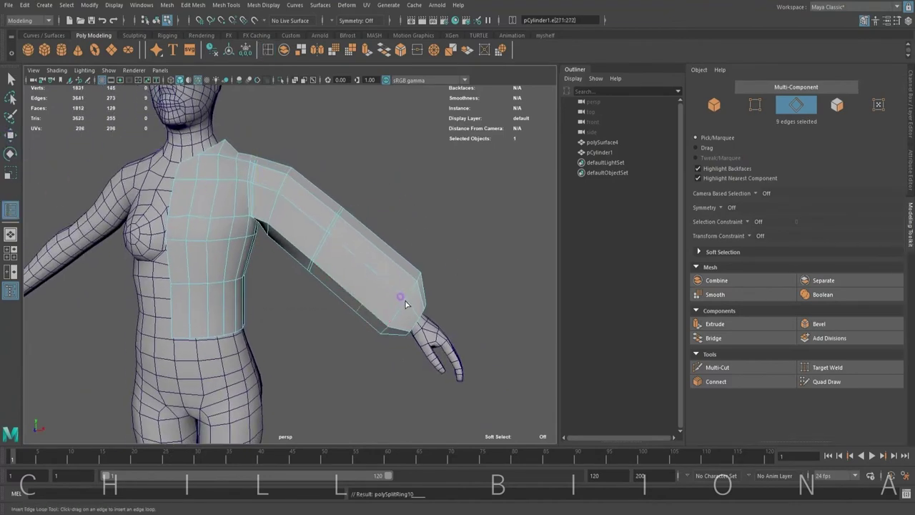
# Step: Move, rotate and scale the new sleeve loop so it swells around the elbow
pyautogui.press('w')
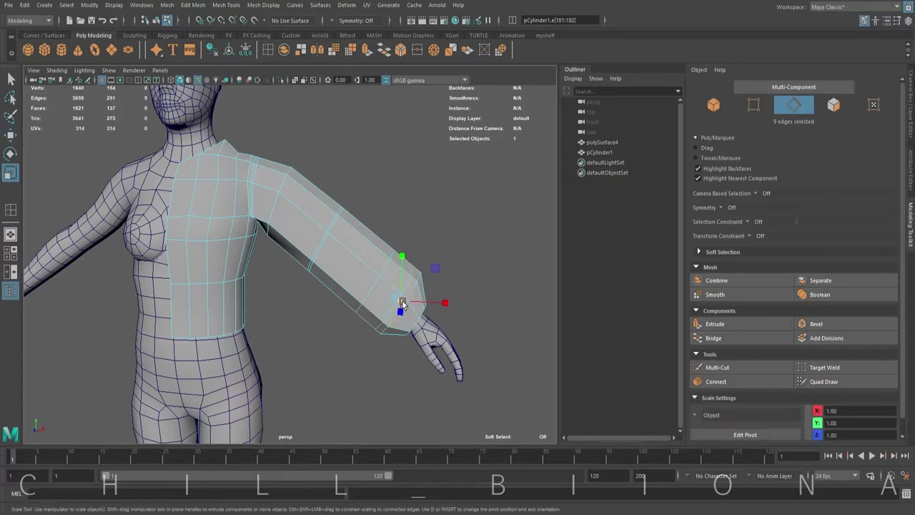
pyautogui.press('w')
pyautogui.moveTo(381, 301)
pyautogui.keyDown('alt'); pyautogui.mouseDown()
pyautogui.moveTo(236, 327)
pyautogui.moveTo(242, 340)
pyautogui.moveTo(286, 277)
pyautogui.mouseUp(); pyautogui.keyUp('alt')
pyautogui.keyDown('shift'); pyautogui.click(286, 277); pyautogui.keyUp('shift')
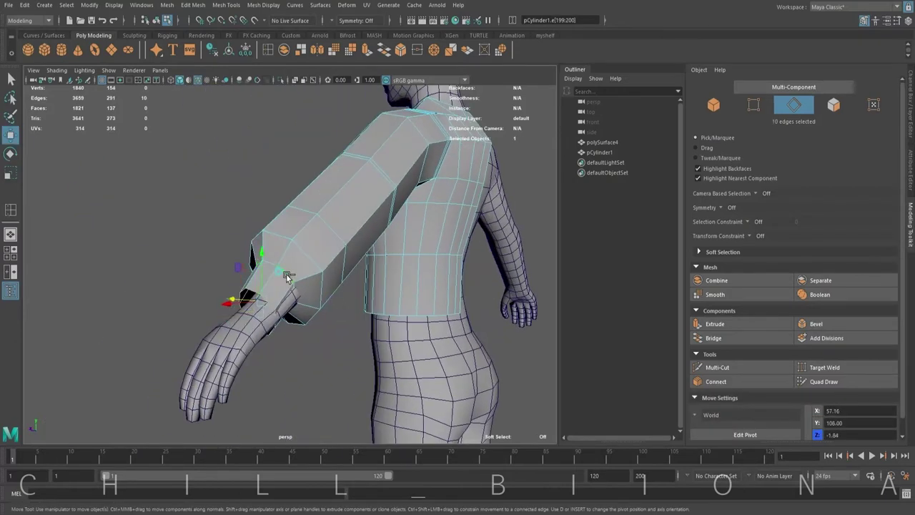
pyautogui.press('e')
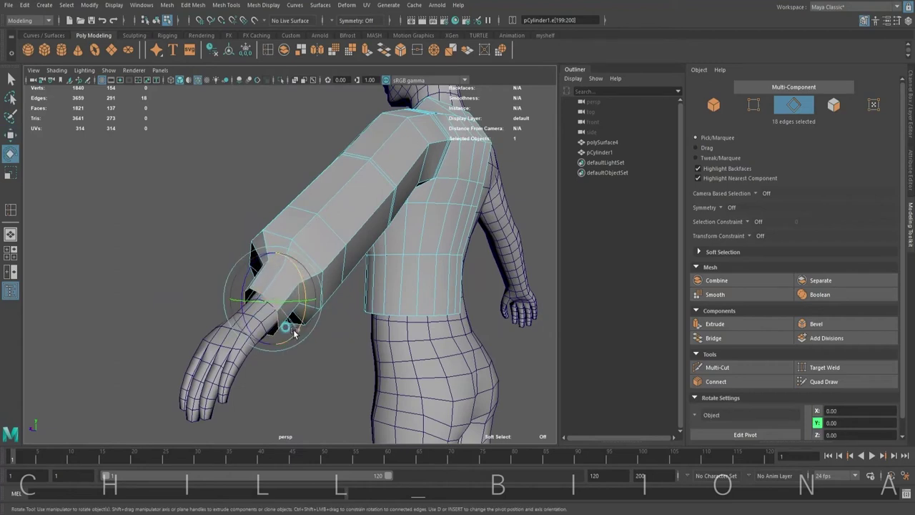
pyautogui.moveTo(293, 332)
pyautogui.keyDown('alt'); pyautogui.mouseDown()
pyautogui.moveTo(365, 185)
pyautogui.moveTo(351, 236)
pyautogui.moveTo(359, 276)
pyautogui.moveTo(439, 255)
pyautogui.moveTo(369, 292)
pyautogui.moveTo(386, 320)
pyautogui.moveTo(200, 293)
pyautogui.moveTo(267, 286)
pyautogui.moveTo(430, 318)
pyautogui.moveTo(358, 282)
pyautogui.mouseUp(); pyautogui.keyUp('alt')
pyautogui.press('r')
pyautogui.press('w')
pyautogui.press('r')
pyautogui.press('e')
pyautogui.press('r')
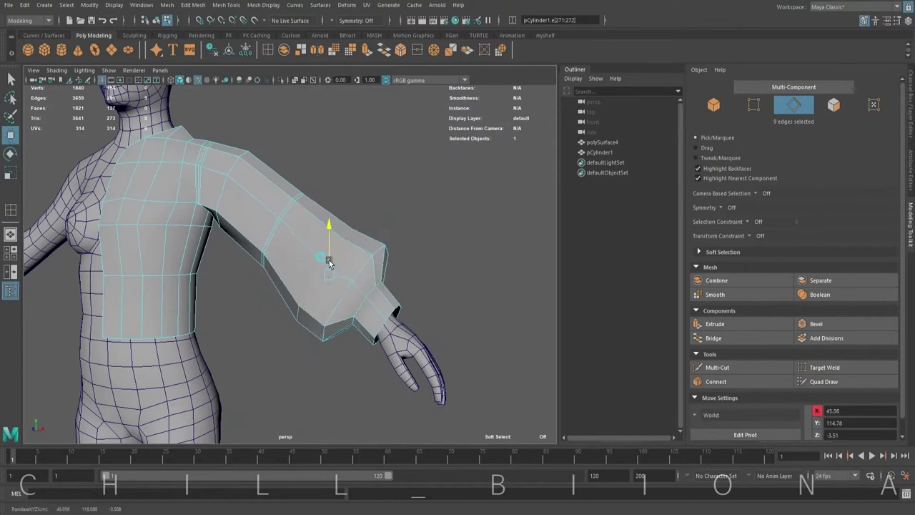
pyautogui.press('w')
# Step: Nudge a second loop along the arm and scale, move and rotate both loops, checking in wireframe
pyautogui.moveTo(325, 269)
pyautogui.keyDown('alt'); pyautogui.mouseDown()
pyautogui.moveTo(337, 266)
pyautogui.moveTo(299, 296)
pyautogui.moveTo(293, 258)
pyautogui.moveTo(256, 244)
pyautogui.mouseUp(); pyautogui.keyUp('alt')
pyautogui.moveTo(256, 244)
pyautogui.keyDown('alt'); pyautogui.mouseDown()
pyautogui.moveTo(351, 284)
pyautogui.moveTo(266, 218)
pyautogui.moveTo(280, 265)
pyautogui.moveTo(348, 196)
pyautogui.moveTo(414, 244)
pyautogui.moveTo(265, 227)
pyautogui.moveTo(289, 241)
pyautogui.mouseUp(); pyautogui.keyUp('alt')
pyautogui.keyDown('shift'); pyautogui.doubleClick(350, 194); pyautogui.keyUp('shift')
pyautogui.press('r')
pyautogui.press('w')
pyautogui.press('4')
pyautogui.press('e')
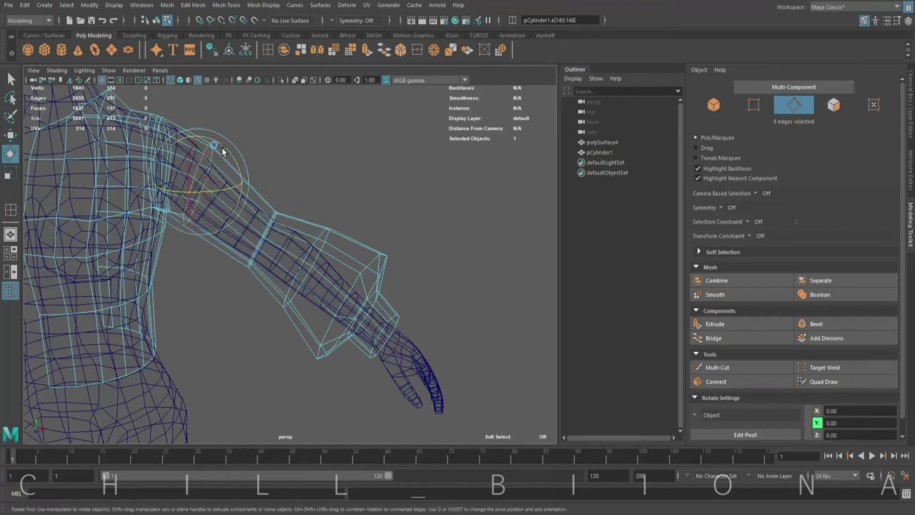
pyautogui.press('w')
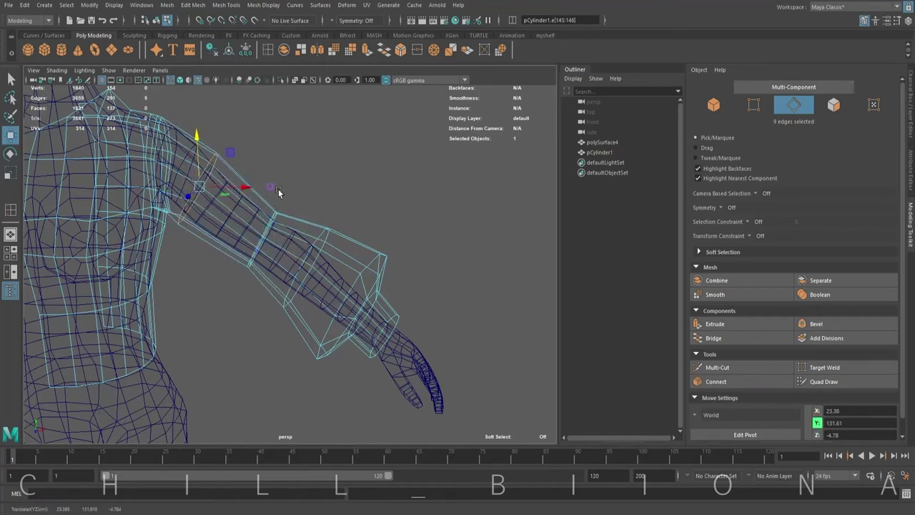
pyautogui.press('5')
# Step: Look along the forearm and select a vertex on the sleeve in vertex mode
pyautogui.scroll(5, 215, 215)
pyautogui.keyDown('alt'); pyautogui.moveTo(215, 214); pyautogui.dragTo(186, 168); pyautogui.keyUp('alt')
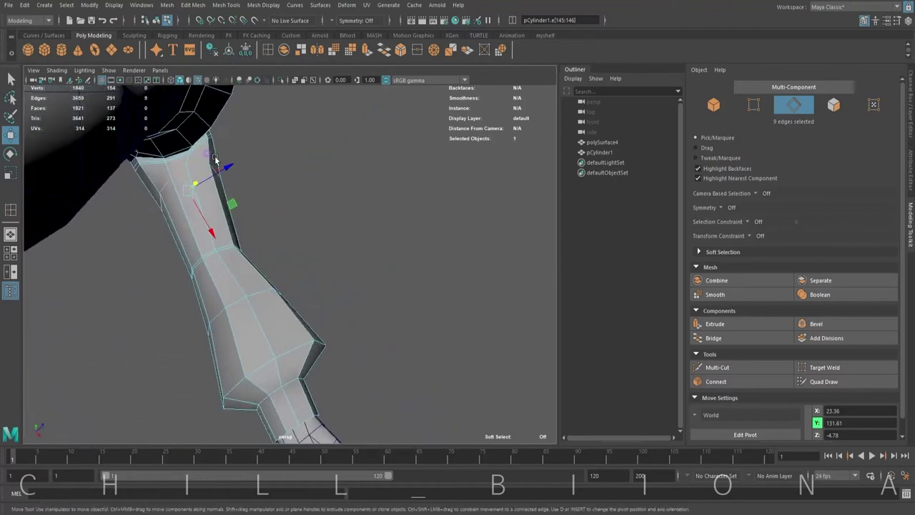
pyautogui.press('F9')
pyautogui.click(207, 153)
# Step: Compare smooth and low-poly previews while selecting vertices at the elbow bend and sleeve end
pyautogui.keyDown('alt'); pyautogui.moveTo(244, 226); pyautogui.dragTo(179, 198); pyautogui.keyUp('alt')
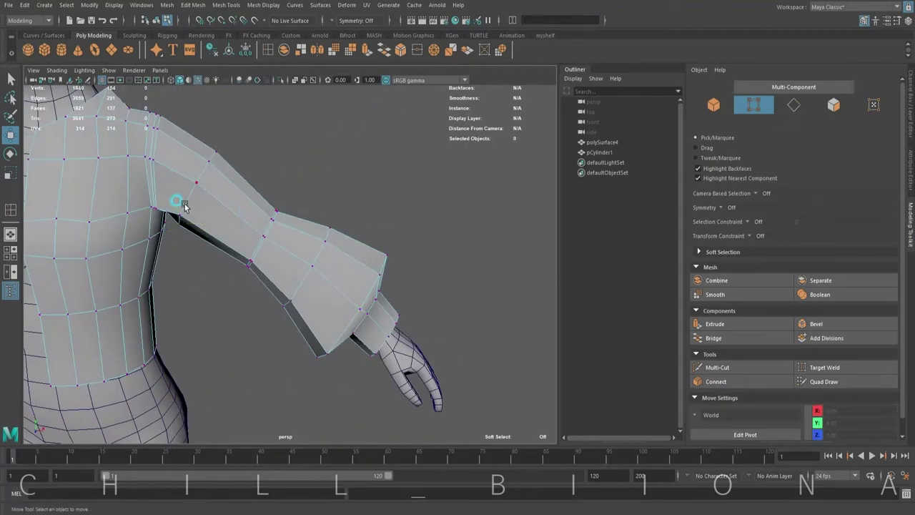
pyautogui.press('3')
pyautogui.moveTo(265, 164)
pyautogui.keyDown('alt'); pyautogui.mouseDown()
pyautogui.moveTo(260, 190)
pyautogui.moveTo(301, 173)
pyautogui.mouseUp(); pyautogui.keyUp('alt')
pyautogui.scroll(5, 301, 173)
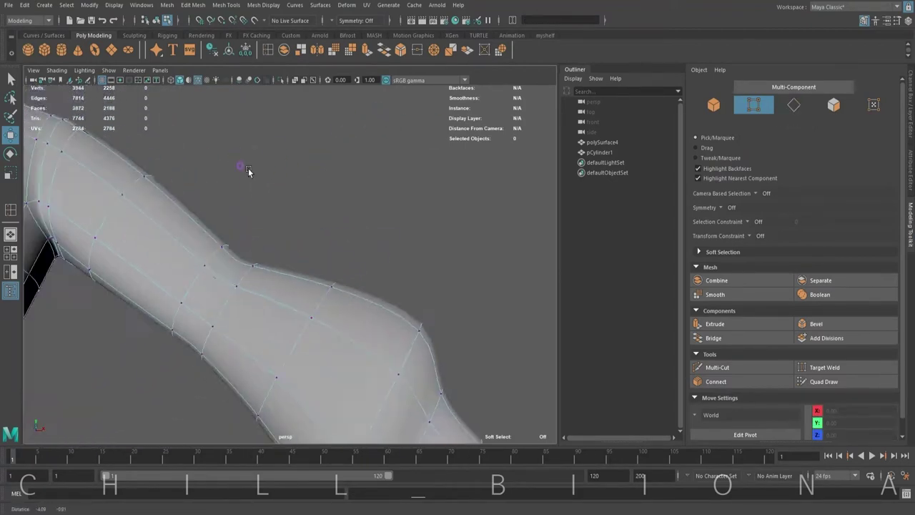
pyautogui.click(193, 176)
pyautogui.scroll(-5, 206, 187)
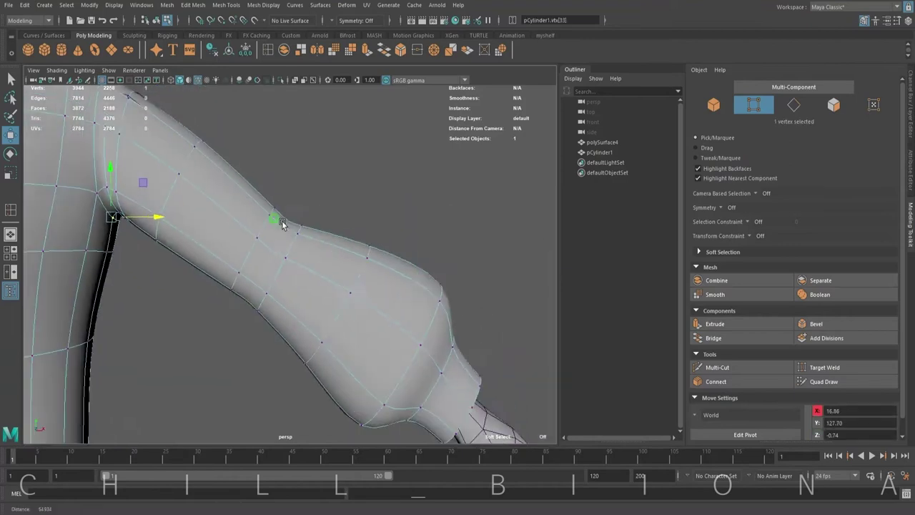
pyautogui.moveTo(206, 187)
pyautogui.keyDown('alt'); pyautogui.mouseDown()
pyautogui.moveTo(198, 251)
pyautogui.moveTo(340, 226)
pyautogui.moveTo(317, 288)
pyautogui.moveTo(268, 289)
pyautogui.moveTo(408, 251)
pyautogui.mouseUp(); pyautogui.keyUp('alt')
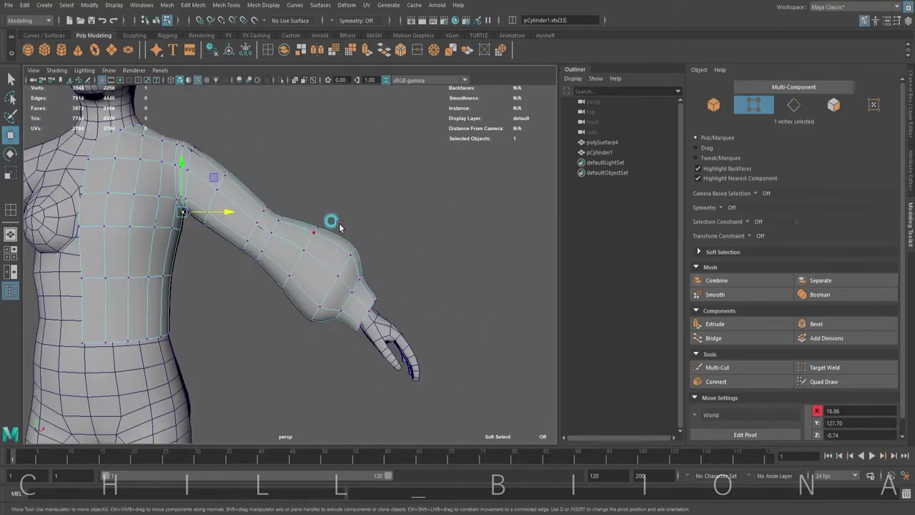
pyautogui.press('1')
pyautogui.click(268, 290)
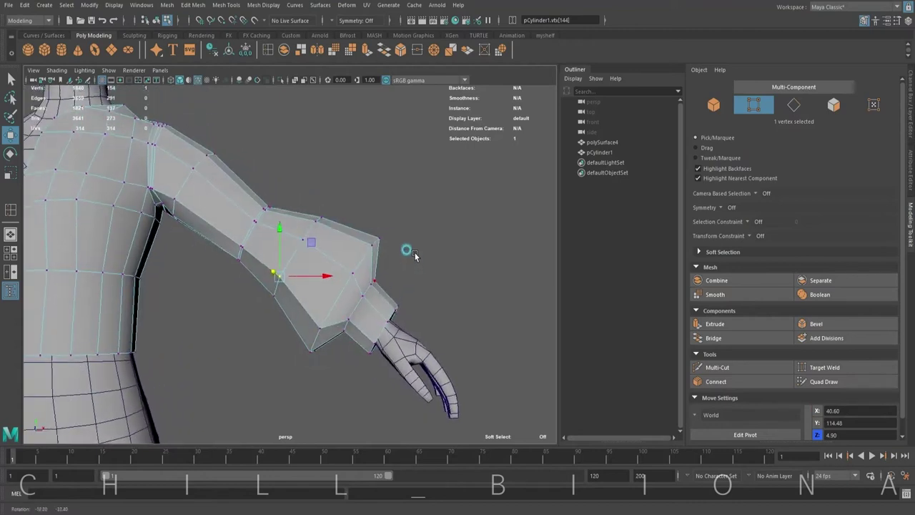
pyautogui.press('3')
# Step: Add an edge loop at the wrist, align its pivot, and slide it along the sleeve
pyautogui.keyDown('shift'); pyautogui.moveTo(336, 286); pyautogui.dragTo(343, 290, button='right'); pyautogui.keyUp('shift')
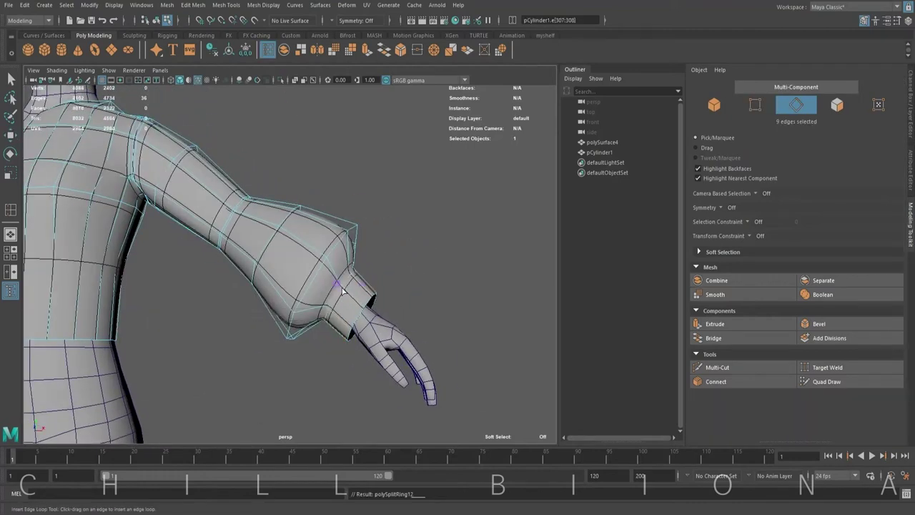
pyautogui.moveTo(417, 268)
pyautogui.keyDown('alt'); pyautogui.mouseDown()
pyautogui.moveTo(409, 256)
pyautogui.moveTo(327, 286)
pyautogui.moveTo(422, 323)
pyautogui.mouseUp(); pyautogui.keyUp('alt')
pyautogui.press('1')
pyautogui.press('w')
pyautogui.doubleClick(308, 259)
pyautogui.press('d')
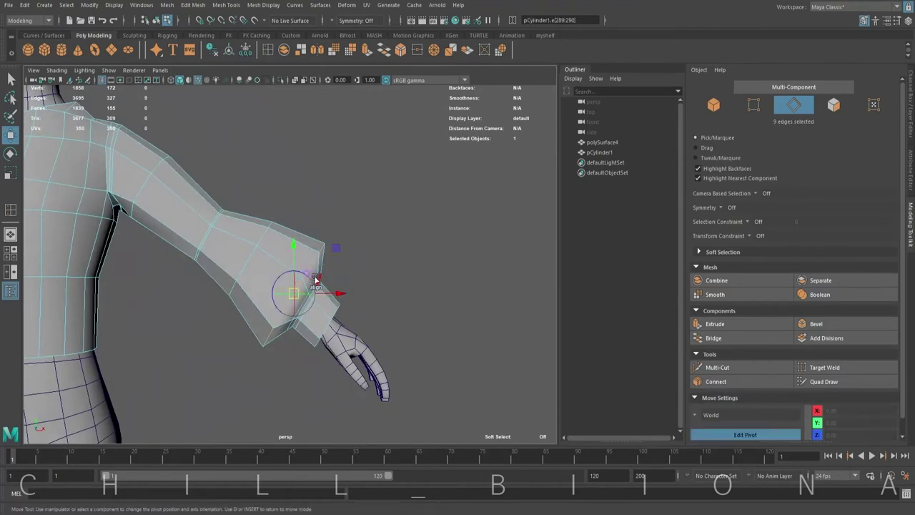
pyautogui.click(320, 315)
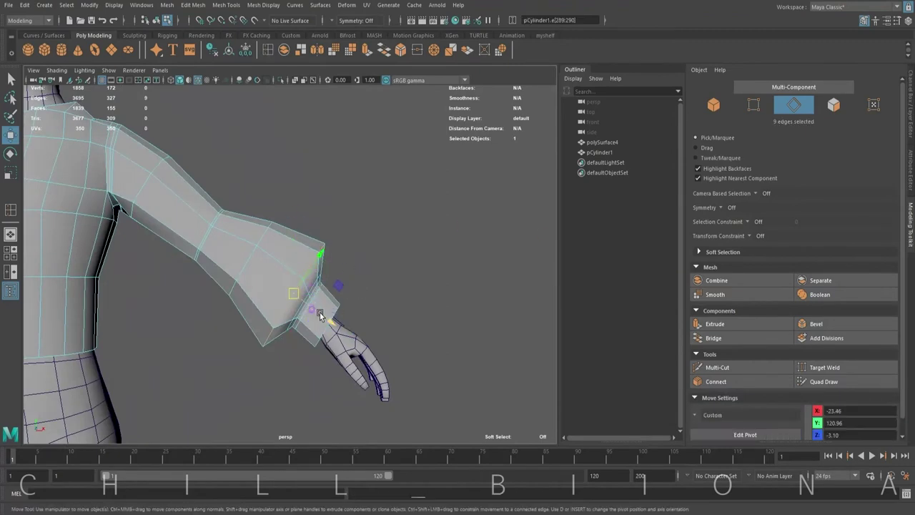
pyautogui.moveTo(305, 309)
pyautogui.keyDown('alt'); pyautogui.mouseDown()
pyautogui.moveTo(190, 308)
pyautogui.moveTo(364, 310)
pyautogui.mouseUp(); pyautogui.keyUp('alt')
# Step: Undo back to the wrist loop selection and choose the Multi-Cut tool
pyautogui.keyDown('alt'); pyautogui.moveTo(364, 310); pyautogui.dragTo(419, 260, button='right'); pyautogui.keyUp('alt')
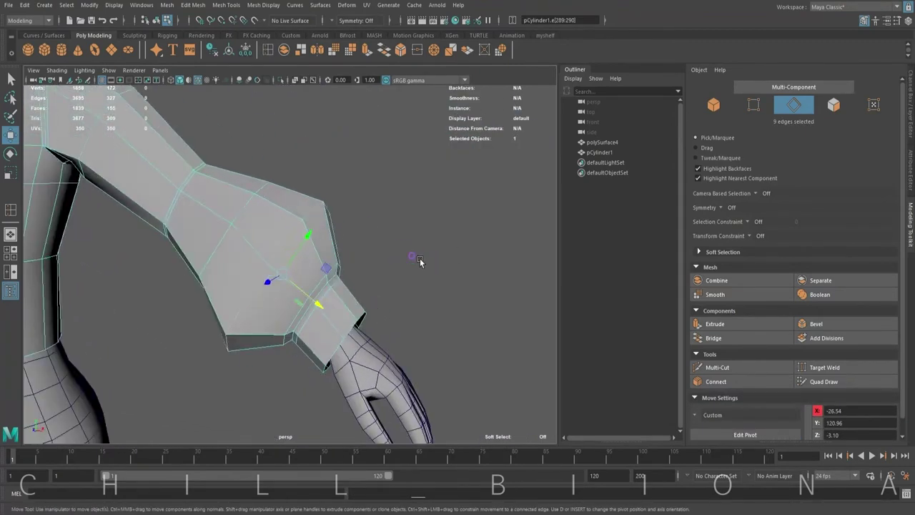
pyautogui.press('F8')
pyautogui.hotkey('ctrl', 'z')
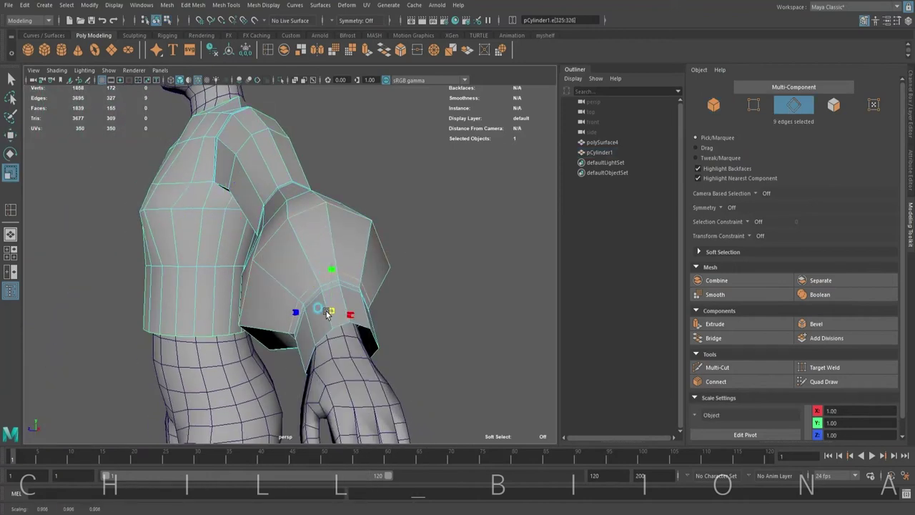
pyautogui.hotkey('ctrl', 'z')
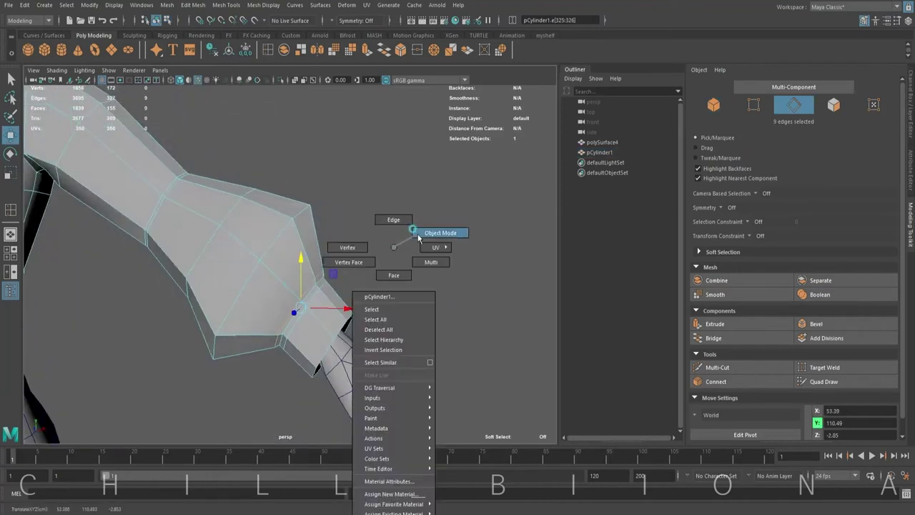
pyautogui.hotkey('ctrl', 'z')
pyautogui.click(744, 366)
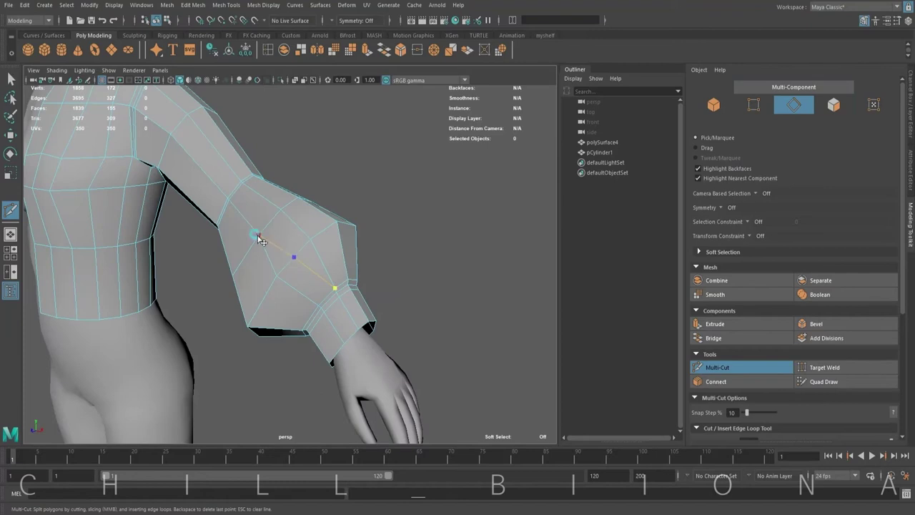
# Step: Slice a new Multi-Cut edge across the upper sleeve
pyautogui.click(333, 286)
pyautogui.scroll(2, 315, 243)
pyautogui.press('Return')
pyautogui.keyDown('alt'); pyautogui.moveTo(267, 185); pyautogui.dragTo(336, 313); pyautogui.keyUp('alt')
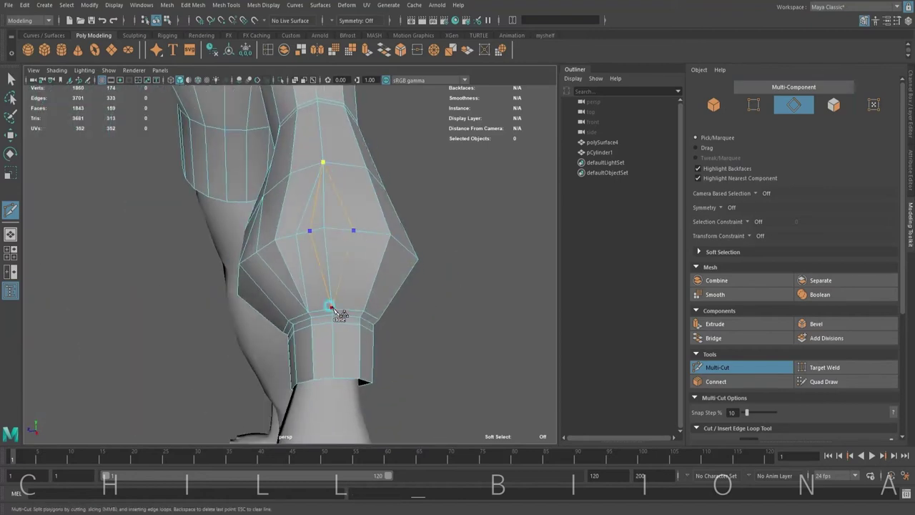
pyautogui.keyDown('alt'); pyautogui.moveTo(438, 299); pyautogui.dragTo(45, 198); pyautogui.keyUp('alt')
# Step: Move individual sleeve vertices outward and preview the smoothed puff with 3
pyautogui.press('w')
pyautogui.click(292, 235)
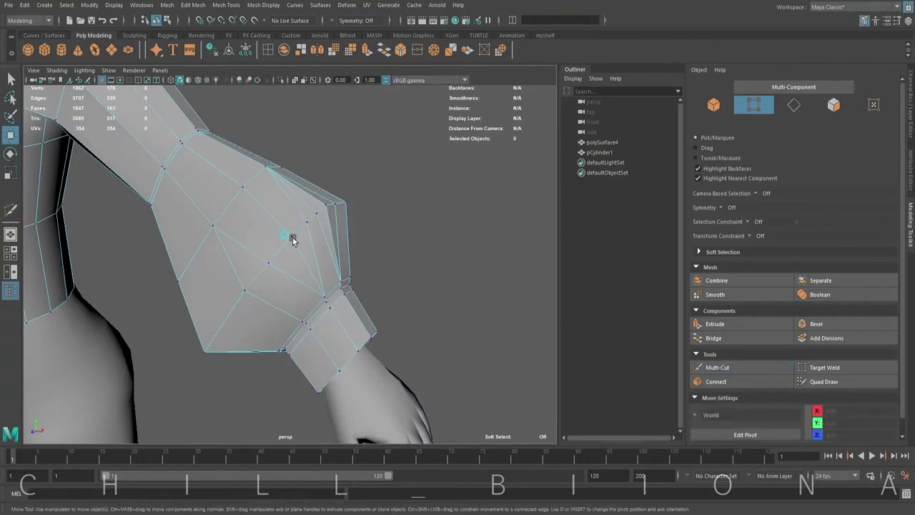
pyautogui.keyDown('alt'); pyautogui.moveTo(292, 235); pyautogui.dragTo(298, 190); pyautogui.keyUp('alt')
pyautogui.moveTo(306, 221)
pyautogui.keyDown('alt'); pyautogui.mouseDown()
pyautogui.moveTo(309, 198)
pyautogui.moveTo(446, 212)
pyautogui.moveTo(231, 212)
pyautogui.moveTo(231, 188)
pyautogui.moveTo(286, 246)
pyautogui.moveTo(298, 233)
pyautogui.mouseUp(); pyautogui.keyUp('alt')
pyautogui.click(309, 199)
pyautogui.press('3')
pyautogui.click(231, 187)
pyautogui.click(299, 232)
# Step: Push more forearm and puff vertices to refine the sleeve's bulge and folds
pyautogui.press('F8')
pyautogui.moveTo(377, 189)
pyautogui.keyDown('alt'); pyautogui.mouseDown()
pyautogui.moveTo(482, 210)
pyautogui.moveTo(231, 288)
pyautogui.moveTo(399, 258)
pyautogui.mouseUp(); pyautogui.keyUp('alt')
pyautogui.press('F8')
pyautogui.click(292, 259)
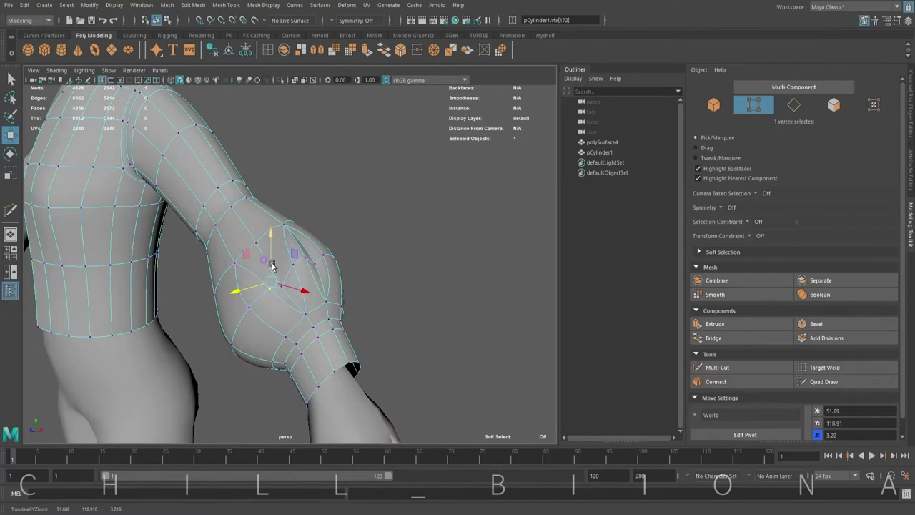
pyautogui.keyDown('alt'); pyautogui.moveTo(272, 266); pyautogui.dragTo(270, 254); pyautogui.keyUp('alt')
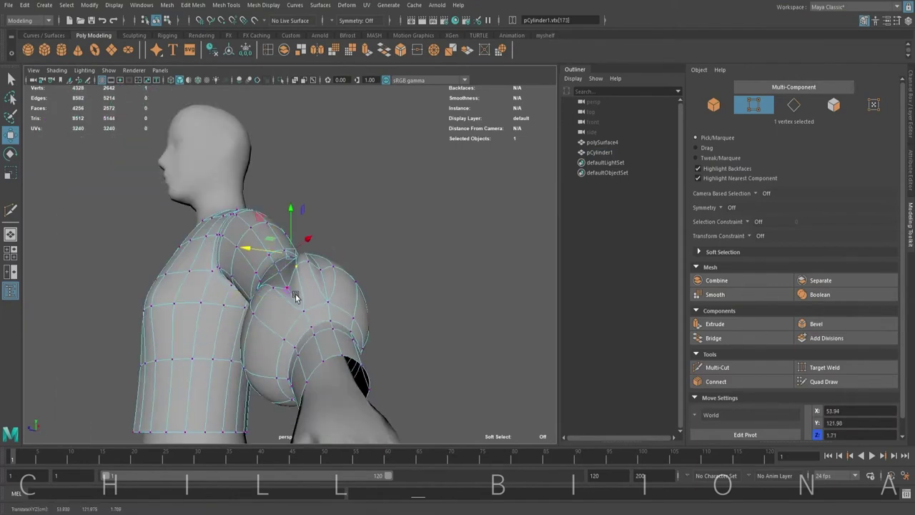
pyautogui.moveTo(307, 289)
pyautogui.keyDown('alt'); pyautogui.mouseDown()
pyautogui.moveTo(296, 257)
pyautogui.moveTo(288, 306)
pyautogui.moveTo(315, 258)
pyautogui.mouseUp(); pyautogui.keyUp('alt')
pyautogui.click(312, 255)
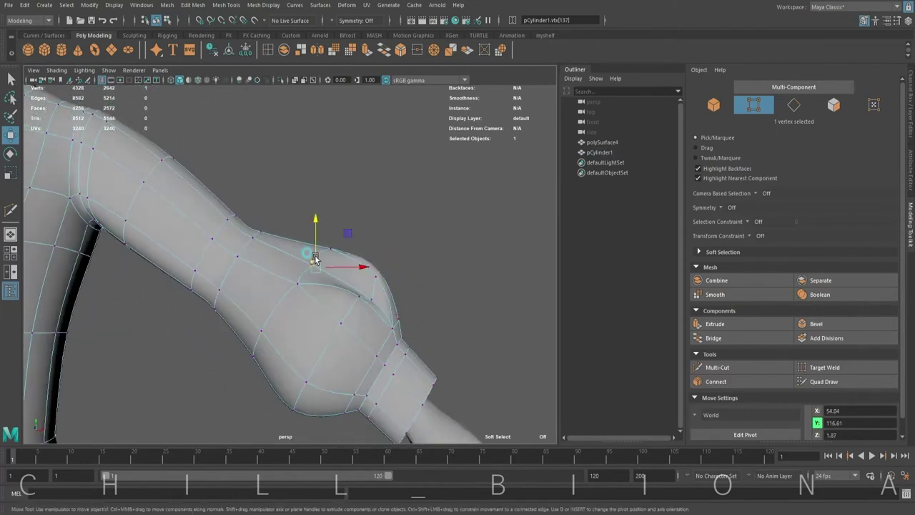
pyautogui.keyDown('alt'); pyautogui.moveTo(313, 293); pyautogui.dragTo(246, 294); pyautogui.keyUp('alt')
pyautogui.click(247, 293)
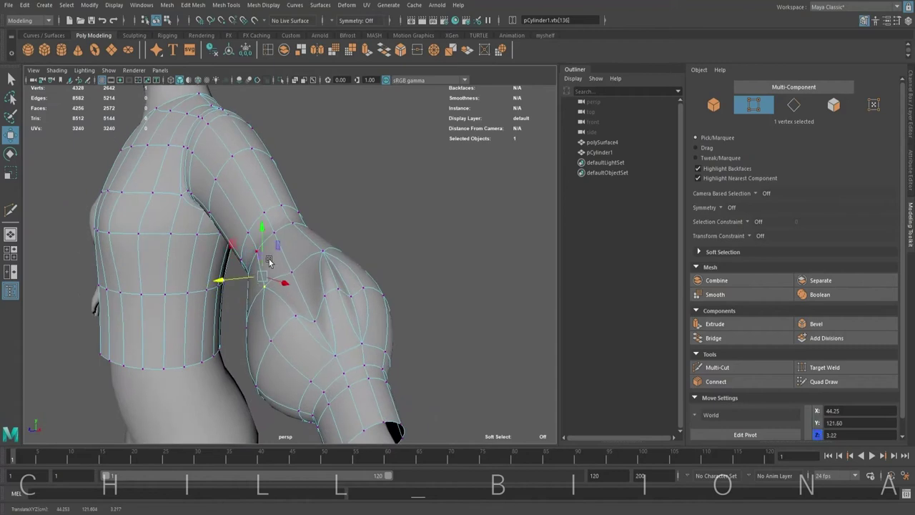
pyautogui.moveTo(269, 262)
pyautogui.keyDown('alt'); pyautogui.mouseDown()
pyautogui.moveTo(394, 219)
pyautogui.moveTo(338, 256)
pyautogui.moveTo(364, 245)
pyautogui.moveTo(389, 250)
pyautogui.moveTo(357, 286)
pyautogui.mouseUp(); pyautogui.keyUp('alt')
# Step: Return to object mode, clear the vertex selection, and select the shirt mesh for cutting
pyautogui.press('F8')
pyautogui.click(397, 241)
pyautogui.click(388, 250)
pyautogui.keyDown('shift'); pyautogui.moveTo(357, 286); pyautogui.dragTo(336, 338, button='right'); pyautogui.keyUp('shift')
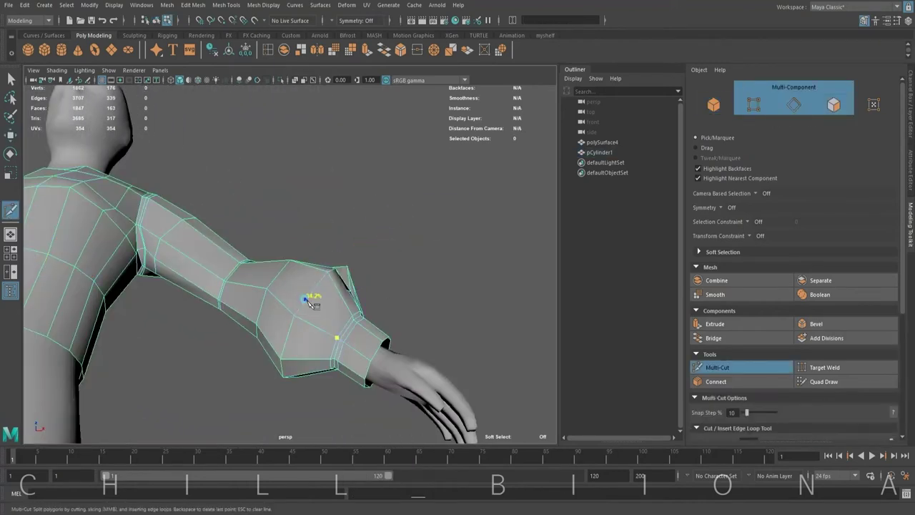
# Step: Finish the diagonal cut across the forearm and switch to vertex selection
pyautogui.keyDown('alt'); pyautogui.moveTo(373, 333); pyautogui.dragTo(238, 297); pyautogui.keyUp('alt')
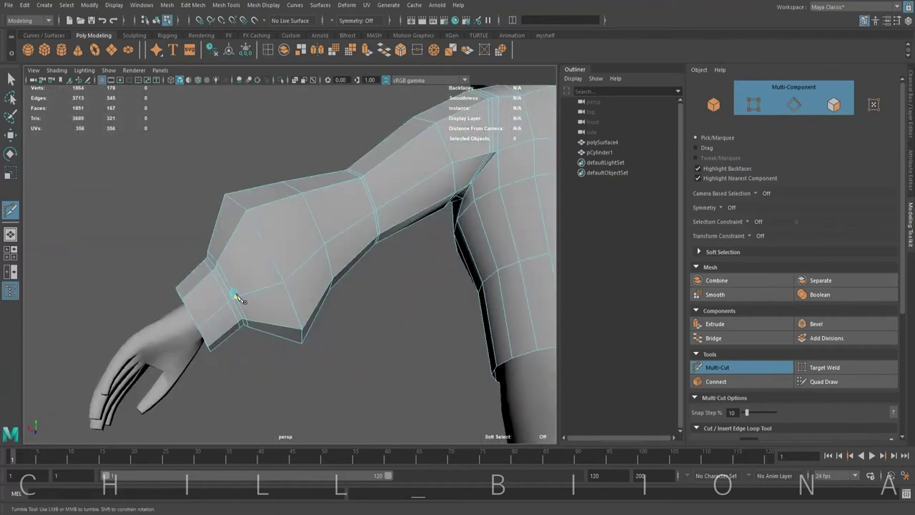
pyautogui.moveTo(392, 303)
pyautogui.keyDown('alt'); pyautogui.mouseDown()
pyautogui.moveTo(333, 321)
pyautogui.moveTo(322, 284)
pyautogui.moveTo(360, 298)
pyautogui.moveTo(254, 355)
pyautogui.mouseUp(); pyautogui.keyUp('alt')
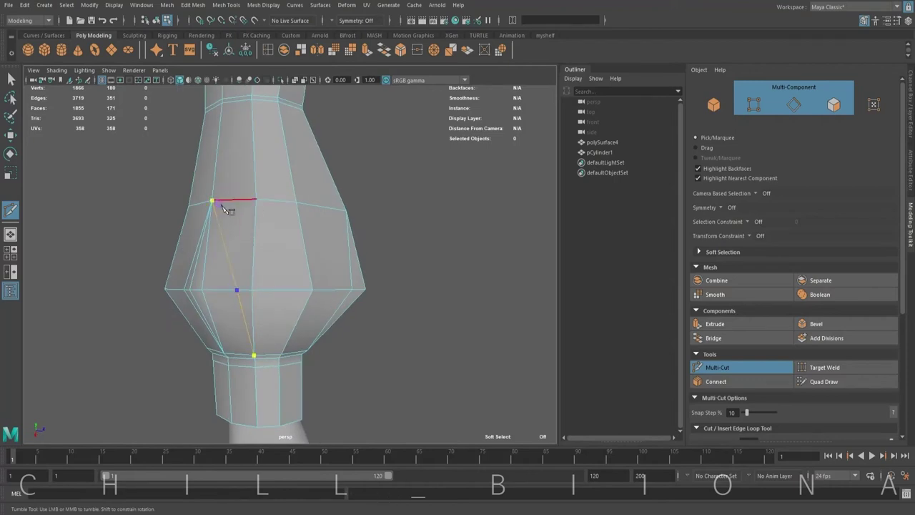
pyautogui.press('w')
pyautogui.keyDown('alt'); pyautogui.moveTo(251, 286); pyautogui.dragTo(326, 310); pyautogui.keyUp('alt')
pyautogui.moveTo(322, 258); pyautogui.dragTo(274, 266, button='right')
pyautogui.keyDown('alt'); pyautogui.moveTo(273, 266); pyautogui.dragTo(334, 390); pyautogui.keyUp('alt')
# Step: Pull vertices of the new cut near the cuff to reshape the puff
pyautogui.click(276, 346)
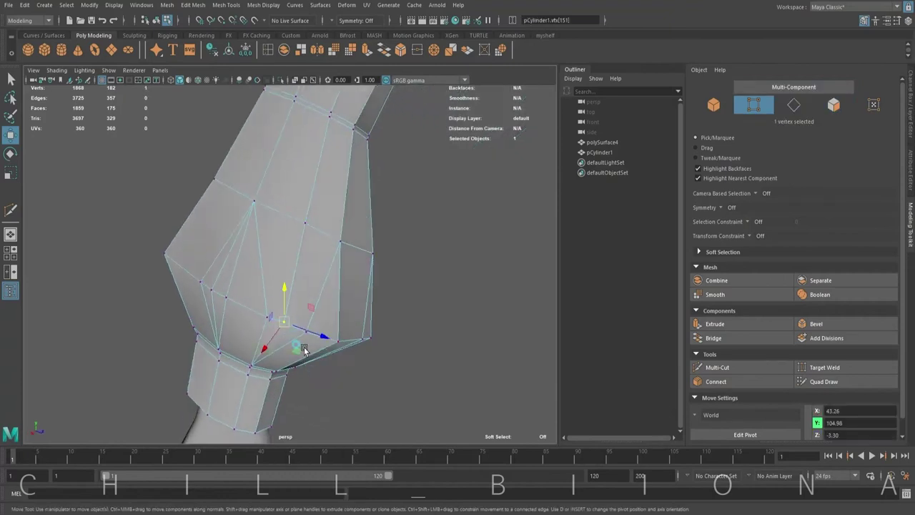
pyautogui.moveTo(276, 346)
pyautogui.keyDown('alt'); pyautogui.mouseDown()
pyautogui.moveTo(321, 343)
pyautogui.moveTo(300, 349)
pyautogui.moveTo(286, 336)
pyautogui.moveTo(263, 364)
pyautogui.mouseUp(); pyautogui.keyUp('alt')
pyautogui.click(260, 367)
pyautogui.moveTo(263, 364)
pyautogui.keyDown('alt'); pyautogui.mouseDown()
pyautogui.moveTo(322, 361)
pyautogui.moveTo(296, 379)
pyautogui.mouseUp(); pyautogui.keyUp('alt')
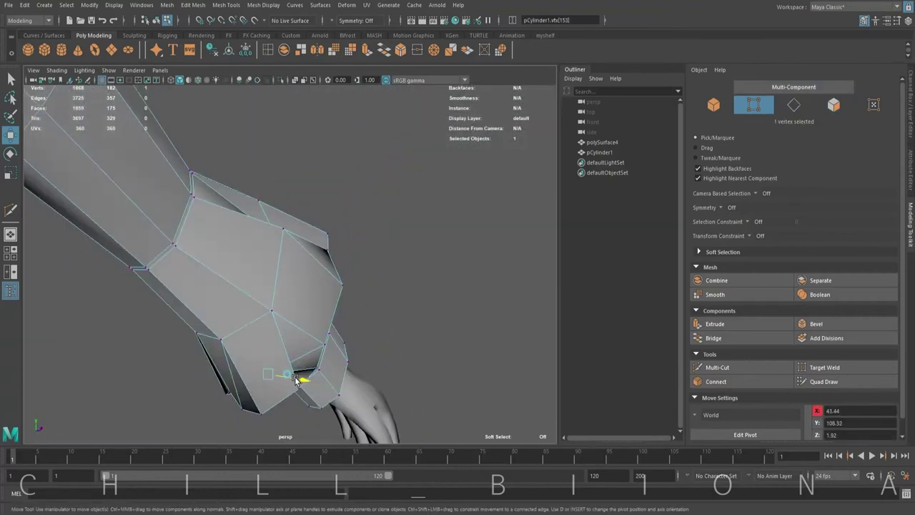
pyautogui.moveTo(307, 348)
pyautogui.keyDown('alt'); pyautogui.mouseDown()
pyautogui.moveTo(317, 358)
pyautogui.moveTo(231, 364)
pyautogui.moveTo(234, 350)
pyautogui.mouseUp(); pyautogui.keyUp('alt')
# Step: Preview smoothed and select more vertices around the forearm puff and cuff to tuck in
pyautogui.press('3')
pyautogui.moveTo(394, 305)
pyautogui.keyDown('alt'); pyautogui.mouseDown()
pyautogui.moveTo(261, 347)
pyautogui.moveTo(307, 329)
pyautogui.moveTo(303, 317)
pyautogui.moveTo(222, 306)
pyautogui.moveTo(246, 337)
pyautogui.moveTo(286, 307)
pyautogui.moveTo(272, 343)
pyautogui.moveTo(313, 320)
pyautogui.moveTo(348, 361)
pyautogui.moveTo(286, 389)
pyautogui.moveTo(207, 360)
pyautogui.moveTo(290, 357)
pyautogui.mouseUp(); pyautogui.keyUp('alt')
pyautogui.click(222, 307)
pyautogui.click(313, 319)
pyautogui.click(347, 361)
pyautogui.click(291, 357)
# Step: Isolate the sleeve end and select the cuff opening's border edge loop
pyautogui.keyDown('alt'); pyautogui.moveTo(281, 336); pyautogui.dragTo(403, 224, button='right'); pyautogui.keyUp('alt')
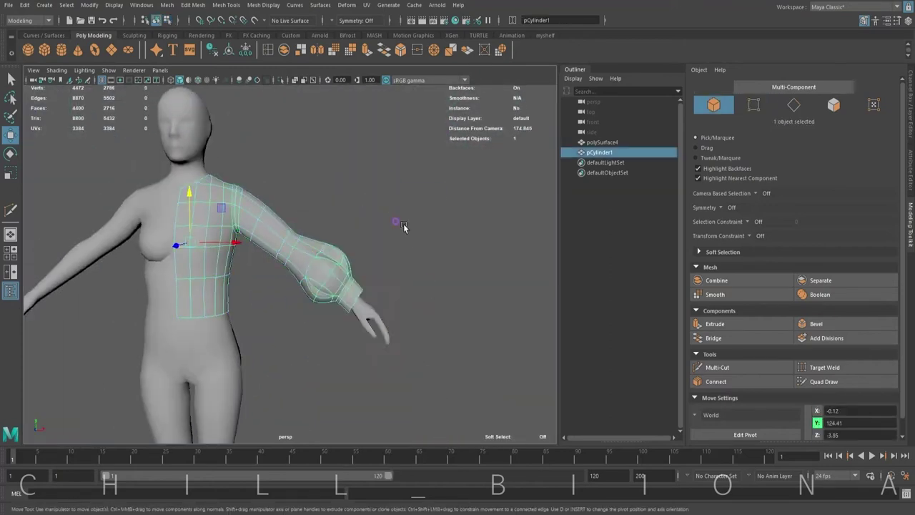
pyautogui.keyDown('alt'); pyautogui.moveTo(402, 225); pyautogui.dragTo(394, 256); pyautogui.keyUp('alt')
pyautogui.moveTo(394, 256)
pyautogui.keyDown('alt'); pyautogui.mouseDown(button='right')
pyautogui.moveTo(327, 258)
pyautogui.moveTo(336, 264)
pyautogui.mouseUp(button='right'); pyautogui.keyUp('alt')
pyautogui.click(405, 343)
pyautogui.moveTo(410, 346)
pyautogui.keyDown('alt'); pyautogui.mouseDown(button='right')
pyautogui.moveTo(457, 198)
pyautogui.moveTo(494, 188)
pyautogui.mouseUp(button='right'); pyautogui.keyUp('alt')
pyautogui.moveTo(356, 276); pyautogui.dragTo(335, 247, button='right')
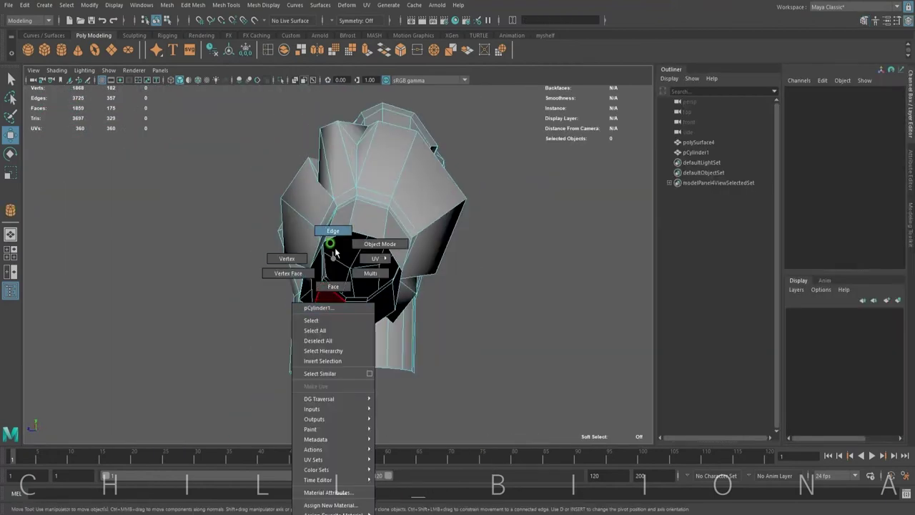
pyautogui.click(341, 308)
pyautogui.keyDown('alt'); pyautogui.moveTo(342, 307); pyautogui.dragTo(455, 142); pyautogui.keyUp('alt')
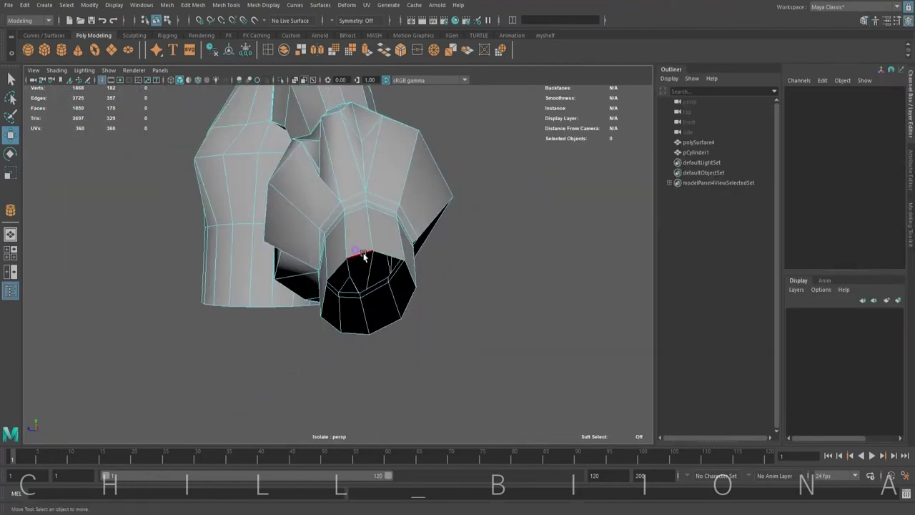
# Step: Extrude the cuff edges inward twice to give the opening a thick rim
pyautogui.click(367, 51)
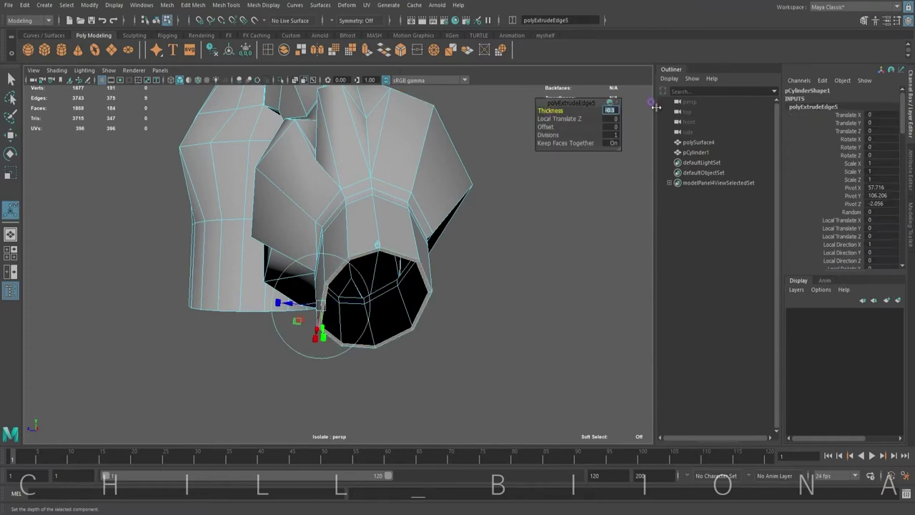
pyautogui.moveTo(629, 157)
pyautogui.keyDown('alt'); pyautogui.mouseDown()
pyautogui.moveTo(541, 245)
pyautogui.moveTo(409, 227)
pyautogui.mouseUp(); pyautogui.keyUp('alt')
pyautogui.click(367, 51)
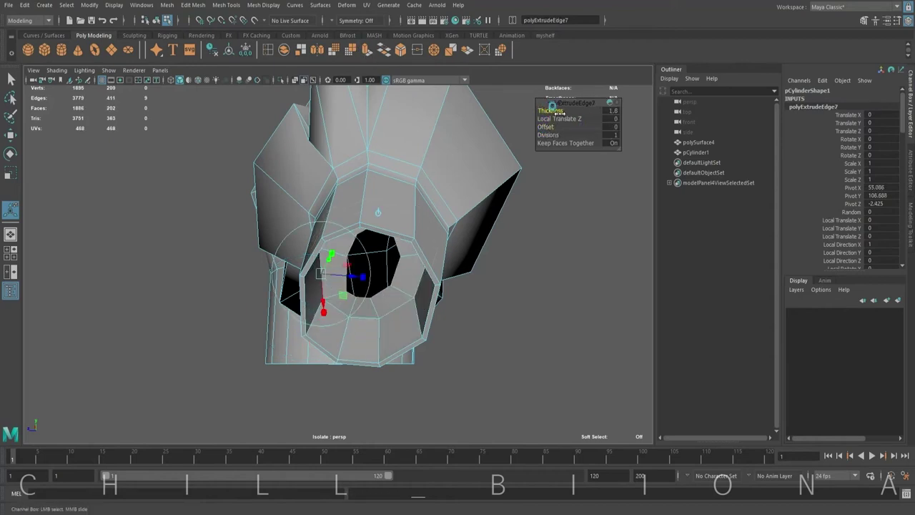
pyautogui.keyDown('alt'); pyautogui.moveTo(391, 93); pyautogui.dragTo(474, 91); pyautogui.keyUp('alt')
pyautogui.moveTo(466, 262)
pyautogui.keyDown('alt'); pyautogui.mouseDown()
pyautogui.moveTo(438, 281)
pyautogui.moveTo(484, 275)
pyautogui.moveTo(429, 225)
pyautogui.moveTo(495, 226)
pyautogui.mouseUp(); pyautogui.keyUp('alt')
# Step: Select stray vertices on the cuff rim to merge them
pyautogui.click(484, 276)
pyautogui.click(484, 275)
pyautogui.moveTo(423, 188)
pyautogui.keyDown('alt'); pyautogui.mouseDown()
pyautogui.moveTo(406, 257)
pyautogui.moveTo(525, 249)
pyautogui.moveTo(415, 292)
pyautogui.moveTo(548, 264)
pyautogui.moveTo(307, 250)
pyautogui.moveTo(408, 266)
pyautogui.moveTo(286, 251)
pyautogui.moveTo(296, 225)
pyautogui.moveTo(365, 208)
pyautogui.moveTo(408, 256)
pyautogui.mouseUp(); pyautogui.keyUp('alt')
pyautogui.click(419, 282)
pyautogui.click(286, 245)
pyautogui.keyDown('shift'); pyautogui.moveTo(409, 255); pyautogui.dragTo(342, 303, button='right'); pyautogui.keyUp('shift')
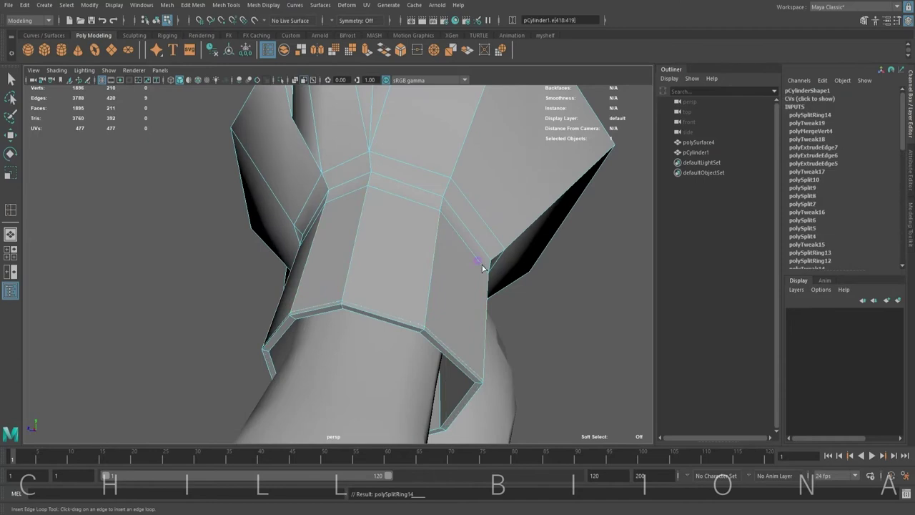
# Step: Check the smoothed sleeve, then return to a low-poly front view of the whole body
pyautogui.press('w')
pyautogui.press('3')
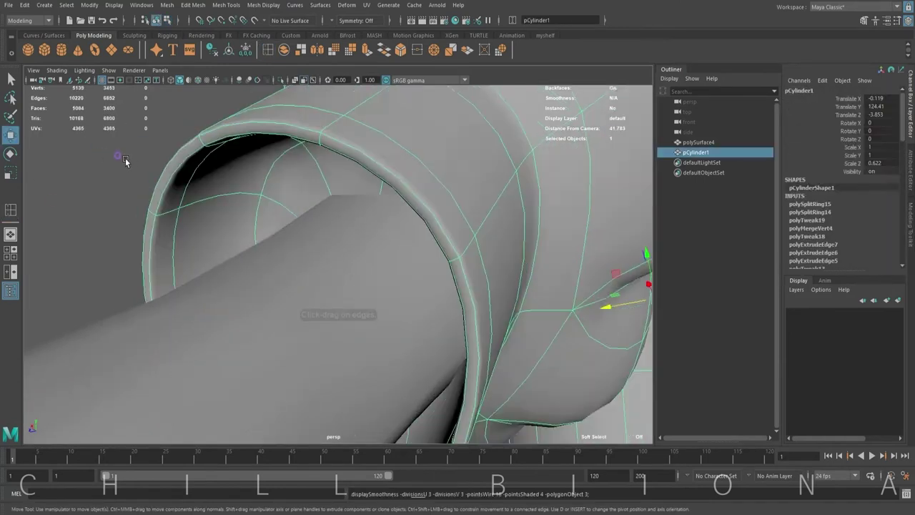
pyautogui.keyDown('alt'); pyautogui.moveTo(125, 162); pyautogui.dragTo(380, 249); pyautogui.keyUp('alt')
pyautogui.keyDown('alt'); pyautogui.moveTo(380, 250); pyautogui.dragTo(447, 212, button='right'); pyautogui.keyUp('alt')
pyautogui.click(447, 212)
pyautogui.press('1')
pyautogui.keyDown('alt'); pyautogui.moveTo(494, 236); pyautogui.dragTo(407, 278); pyautogui.keyUp('alt')
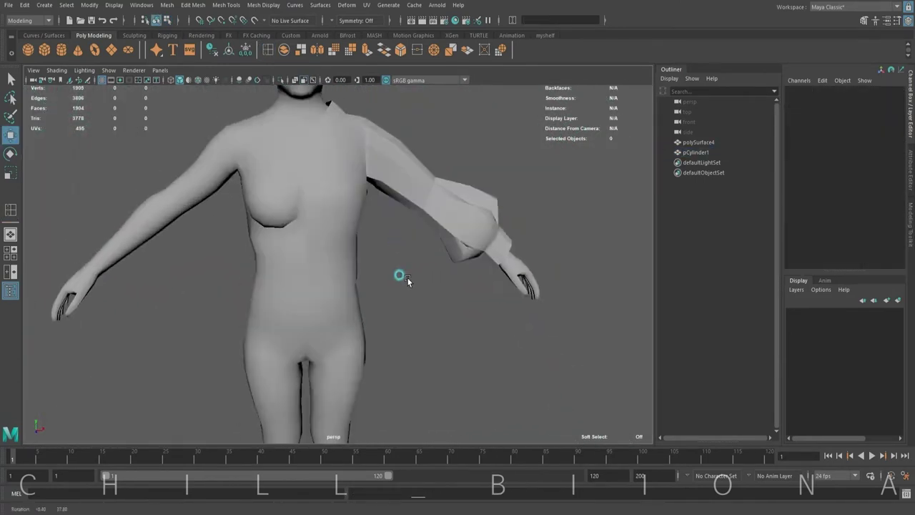
# Step: Split the viewport into front and perspective panes of the half shirt
pyautogui.click(374, 225)
pyautogui.click(11, 271)
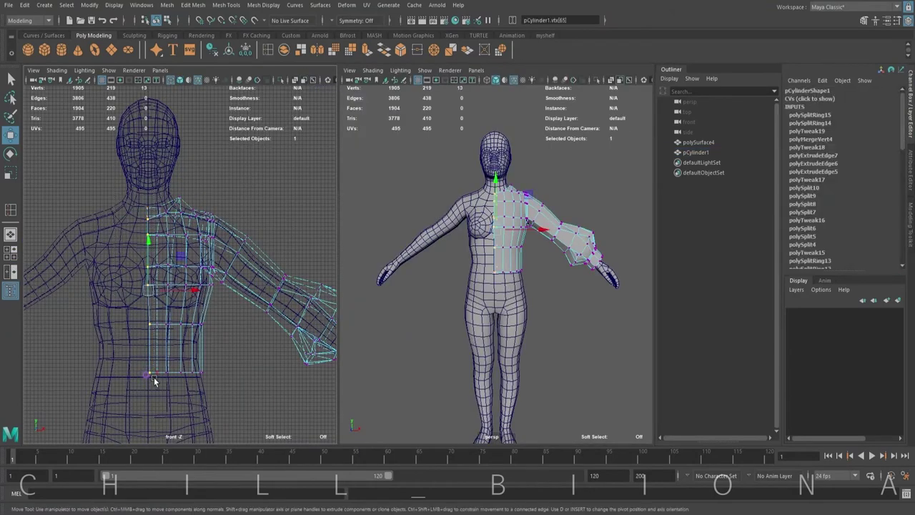
pyautogui.moveTo(580, 279)
pyautogui.keyDown('alt'); pyautogui.mouseDown()
pyautogui.moveTo(487, 279)
pyautogui.moveTo(515, 271)
pyautogui.mouseUp(); pyautogui.keyUp('alt')
# Step: Mirror the whole half shirt across its object axis into a full shirt with two puff sleeves
pyautogui.press('w')
pyautogui.scroll(3, 179, 250)
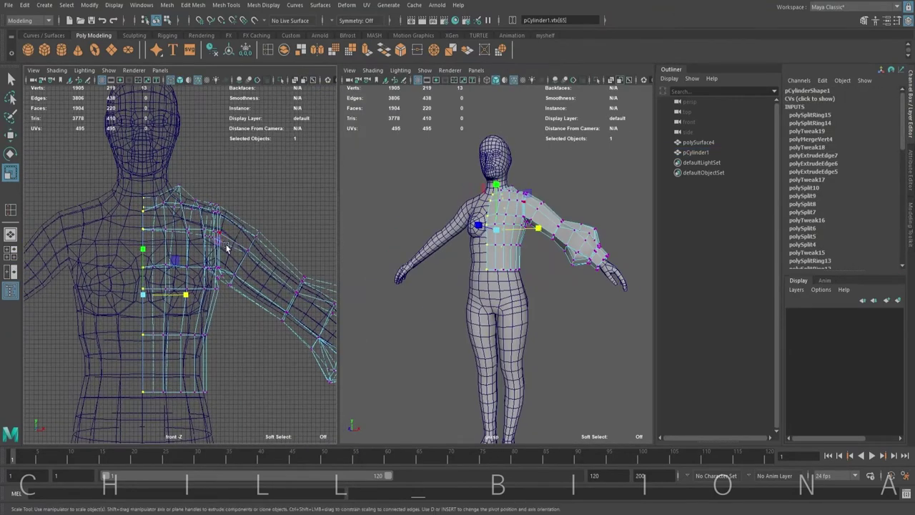
pyautogui.scroll(-3, 235, 242)
pyautogui.press('F8')
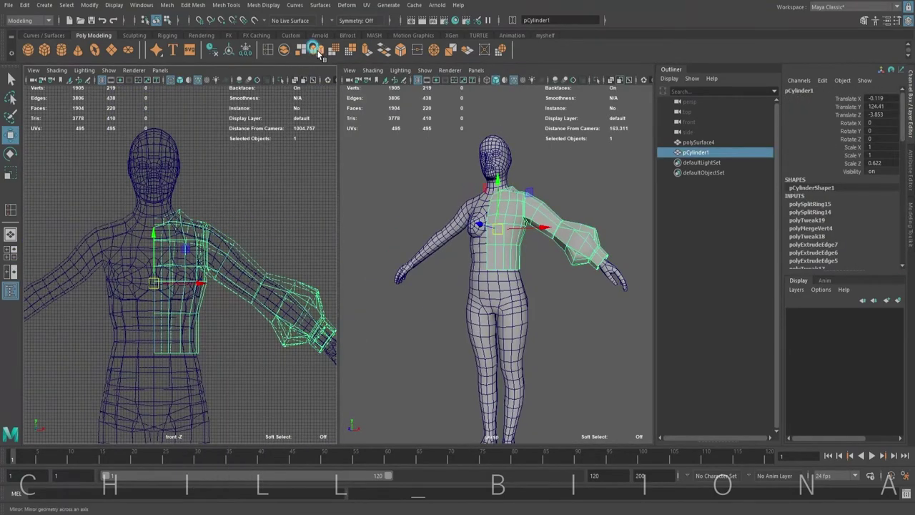
pyautogui.click(317, 53)
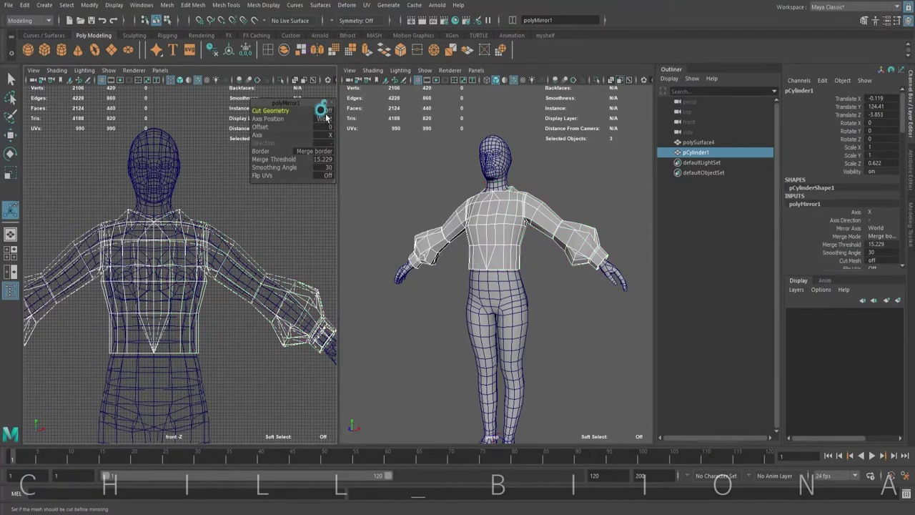
pyautogui.click(348, 145)
pyautogui.click(493, 236)
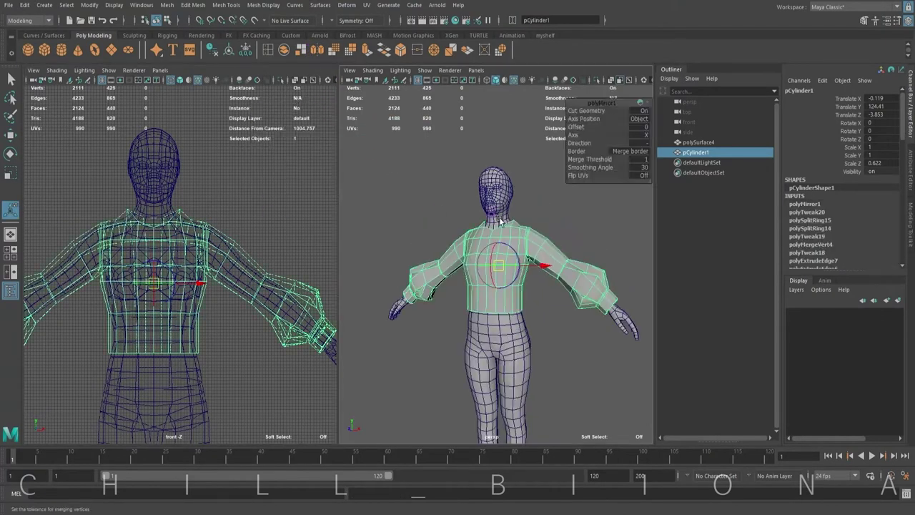
# Step: Maximize the perspective view, inspect the back of the mirrored shirt, and begin a polygon cylinder
pyautogui.press('space')
pyautogui.keyDown('alt'); pyautogui.moveTo(406, 269); pyautogui.dragTo(411, 289); pyautogui.keyUp('alt')
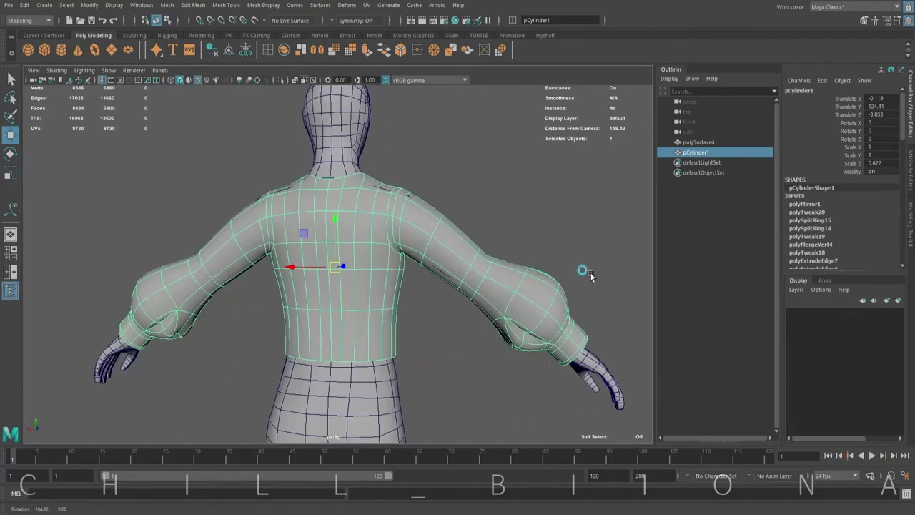
pyautogui.scroll(-5, 411, 289)
pyautogui.scroll(-2, 372, 279)
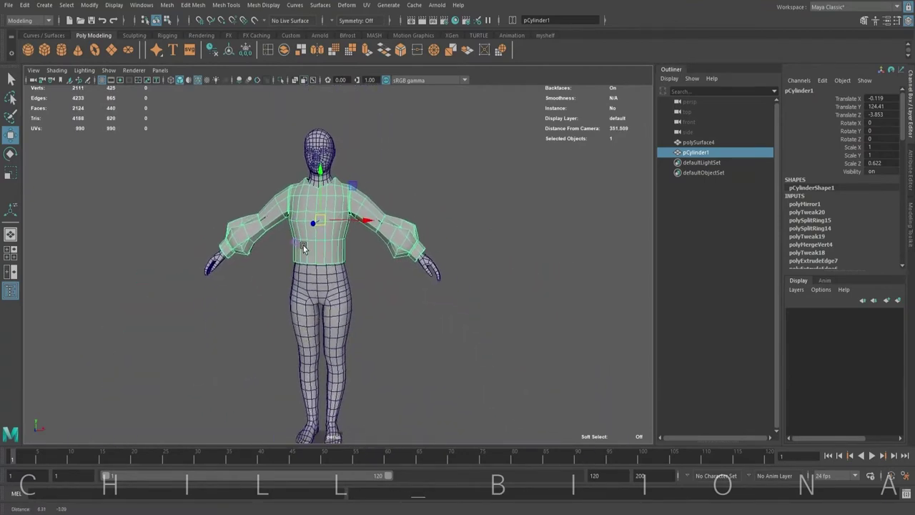
pyautogui.click(347, 278)
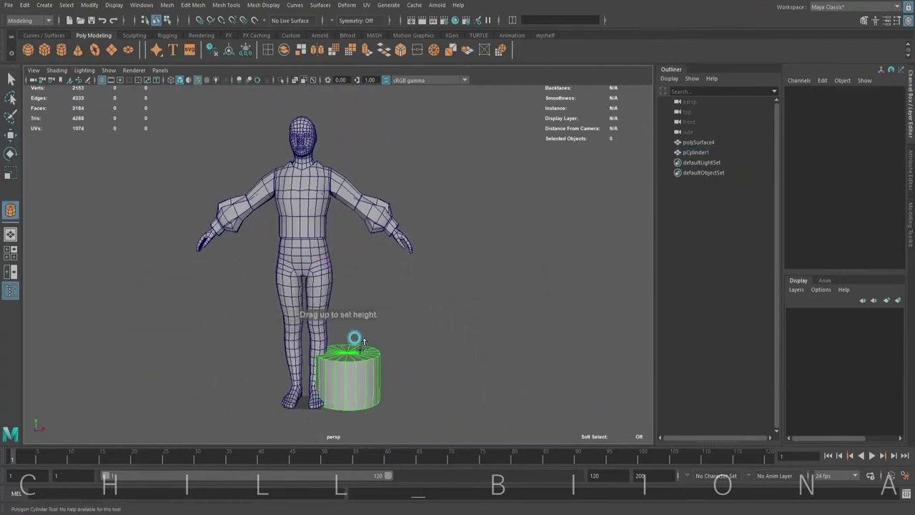
# Step: Draw a cylinder beside the feet, raise it to the waist, narrow it, and centre it on the body
pyautogui.moveTo(355, 338); pyautogui.dragTo(348, 250)
pyautogui.press('w')
pyautogui.moveTo(348, 251)
pyautogui.keyDown('alt'); pyautogui.mouseDown()
pyautogui.moveTo(389, 262)
pyautogui.moveTo(301, 286)
pyautogui.moveTo(301, 270)
pyautogui.mouseUp(); pyautogui.keyUp('alt')
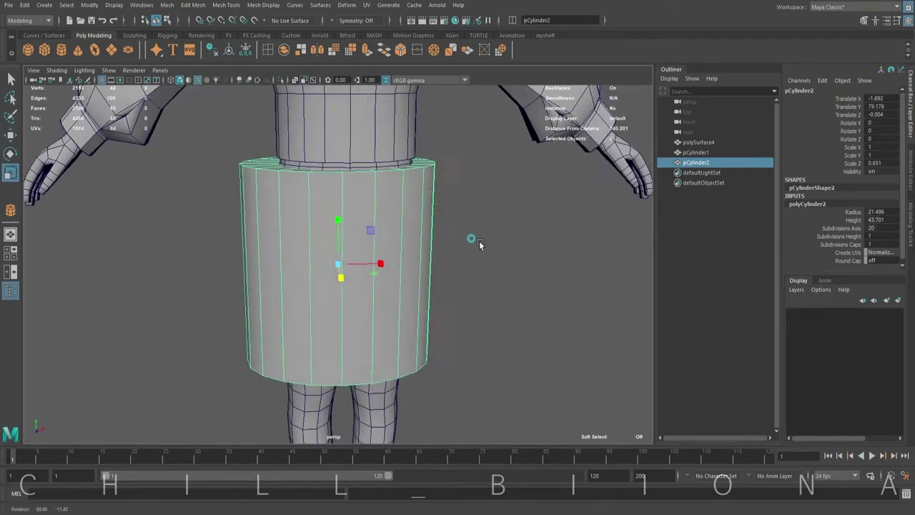
pyautogui.moveTo(378, 262)
pyautogui.mouseDown()
pyautogui.moveTo(368, 265)
pyautogui.moveTo(380, 263)
pyautogui.mouseUp()
pyautogui.click(10, 271)
pyautogui.press('space')
pyautogui.scroll(5, 286, 306)
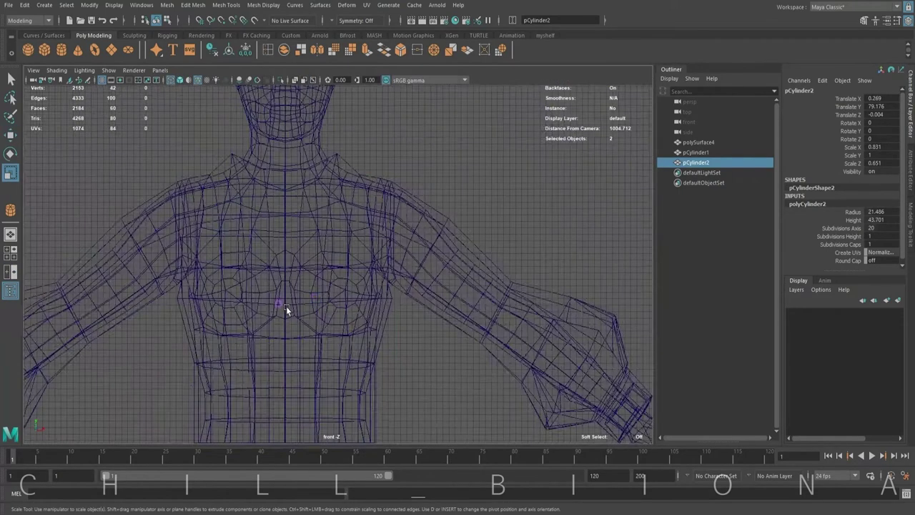
pyautogui.press('w')
pyautogui.moveTo(342, 327); pyautogui.dragTo(331, 327)
pyautogui.scroll(2, 292, 285)
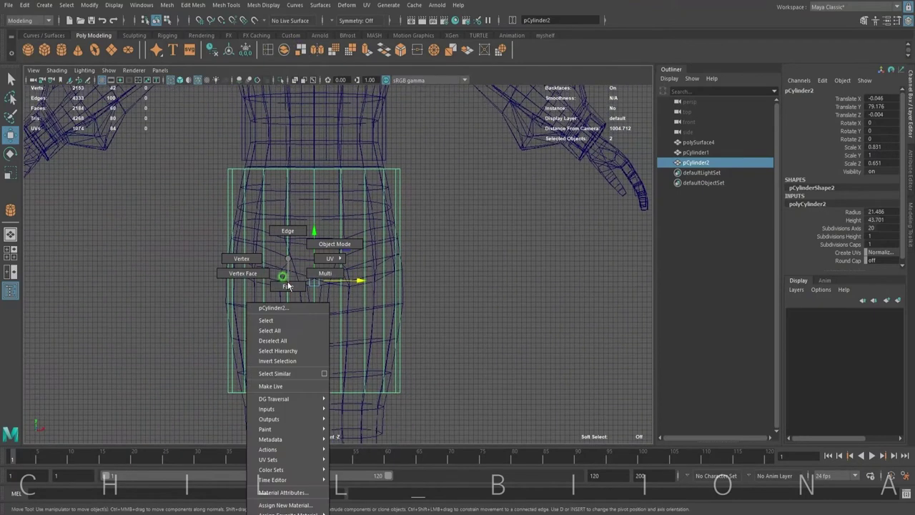
# Step: In vertex mode, scale the cylinder's bottom ring outward into a flared hem and pull the waist ring in
pyautogui.moveTo(291, 284); pyautogui.dragTo(329, 315, button='right')
pyautogui.click(428, 328)
pyautogui.moveTo(207, 379); pyautogui.dragTo(419, 404)
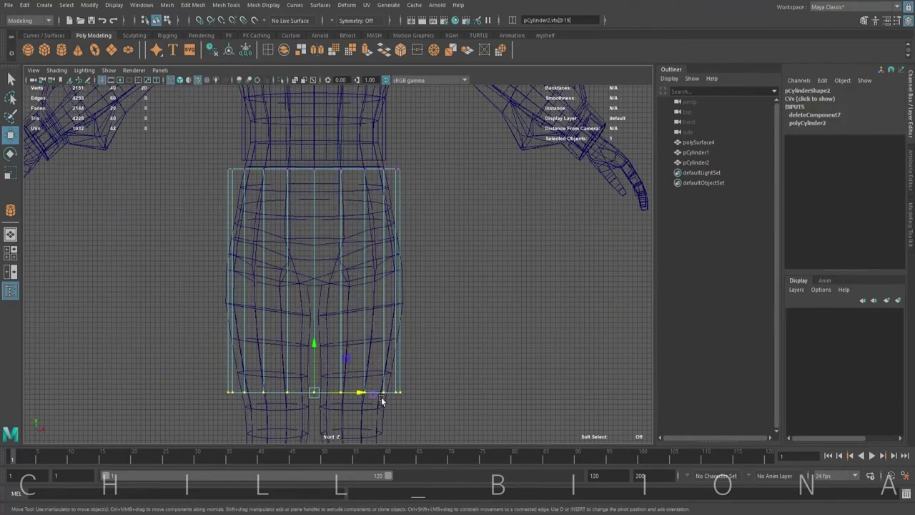
pyautogui.press('r')
pyautogui.moveTo(312, 392); pyautogui.dragTo(364, 390)
pyautogui.scroll(-2, 327, 360)
pyautogui.moveTo(227, 179); pyautogui.dragTo(397, 208)
pyautogui.moveTo(364, 194); pyautogui.dragTo(362, 196)
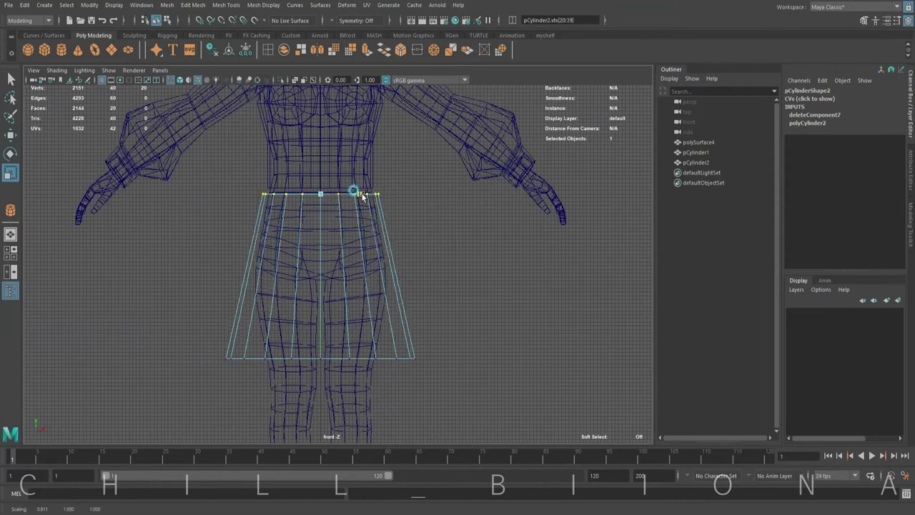
# Step: Select the skirt's top vertex ring and resize it to fit the body's waist
pyautogui.press('space')
pyautogui.keyDown('alt'); pyautogui.moveTo(380, 241); pyautogui.dragTo(455, 303); pyautogui.keyUp('alt')
pyautogui.rightClick(347, 201)
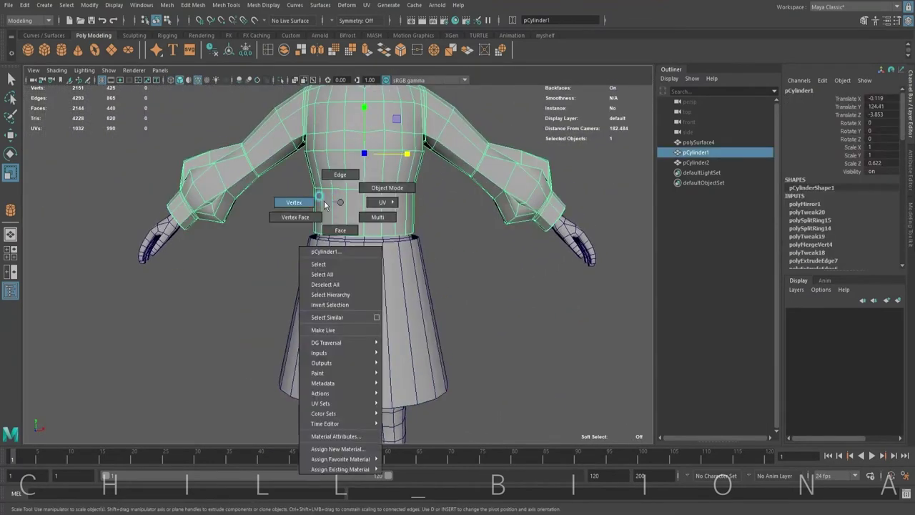
pyautogui.click(364, 206)
pyautogui.press('w')
pyautogui.press('F8')
pyautogui.click(336, 265)
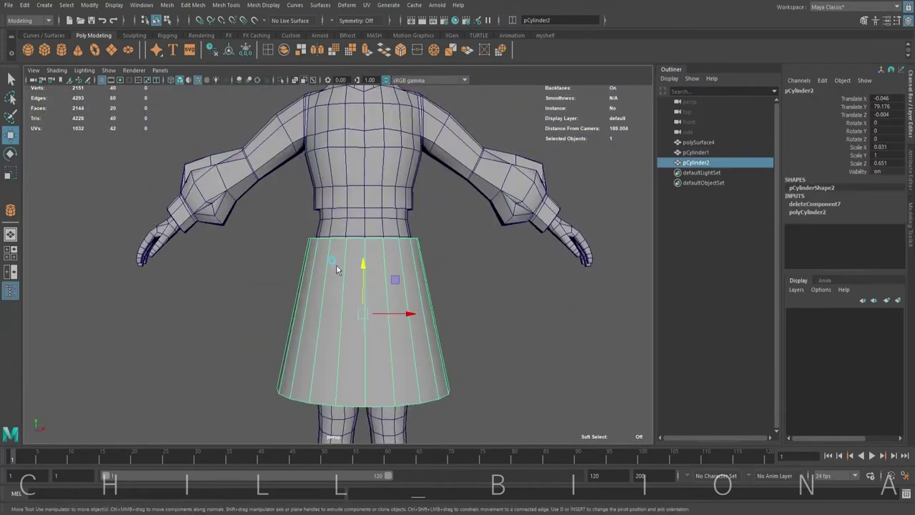
pyautogui.moveTo(336, 265); pyautogui.dragTo(358, 229, button='right')
pyautogui.moveTo(272, 201); pyautogui.dragTo(458, 225)
pyautogui.press('r')
pyautogui.press('w')
# Step: Check the skirt's fit at the waist from side, three-quarter and front views
pyautogui.moveTo(365, 216)
pyautogui.keyDown('alt'); pyautogui.mouseDown()
pyautogui.moveTo(386, 262)
pyautogui.moveTo(350, 281)
pyautogui.mouseUp(); pyautogui.keyUp('alt')
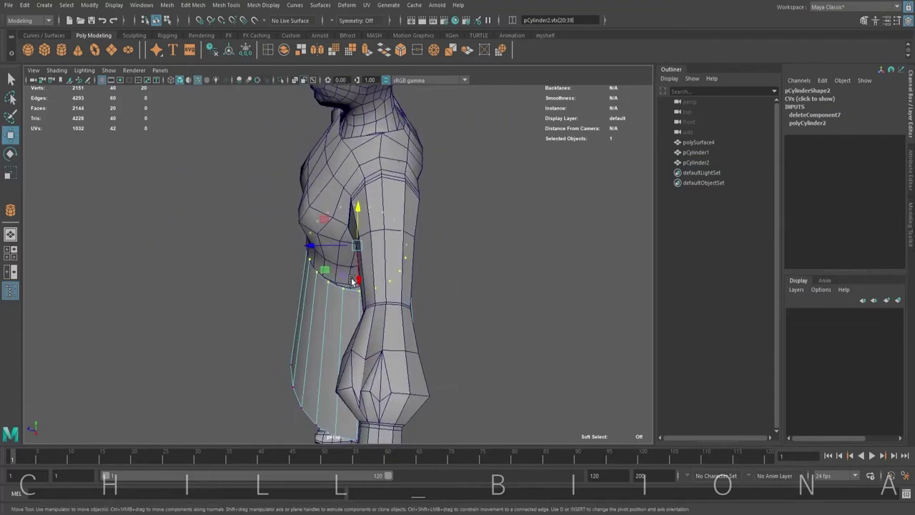
pyautogui.keyDown('alt'); pyautogui.moveTo(321, 249); pyautogui.dragTo(309, 244); pyautogui.keyUp('alt')
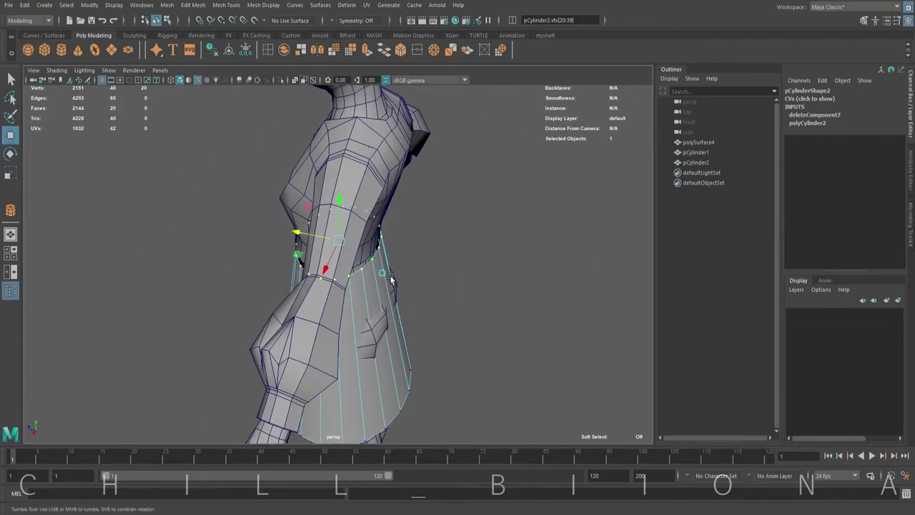
pyautogui.moveTo(390, 279)
pyautogui.keyDown('alt'); pyautogui.mouseDown()
pyautogui.moveTo(327, 276)
pyautogui.moveTo(334, 280)
pyautogui.mouseUp(); pyautogui.keyUp('alt')
pyautogui.click(268, 50)
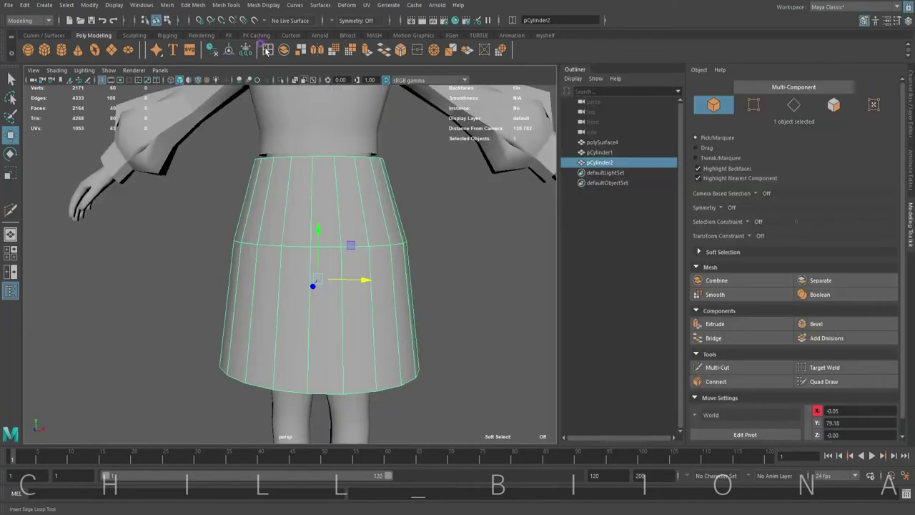
# Step: Insert an edge loop just below the skirt's top edge to form a narrow waistband
pyautogui.doubleClick(312, 166)
pyautogui.press('r')
pyautogui.scroll(2, 300, 170)
pyautogui.scroll(2, 318, 177)
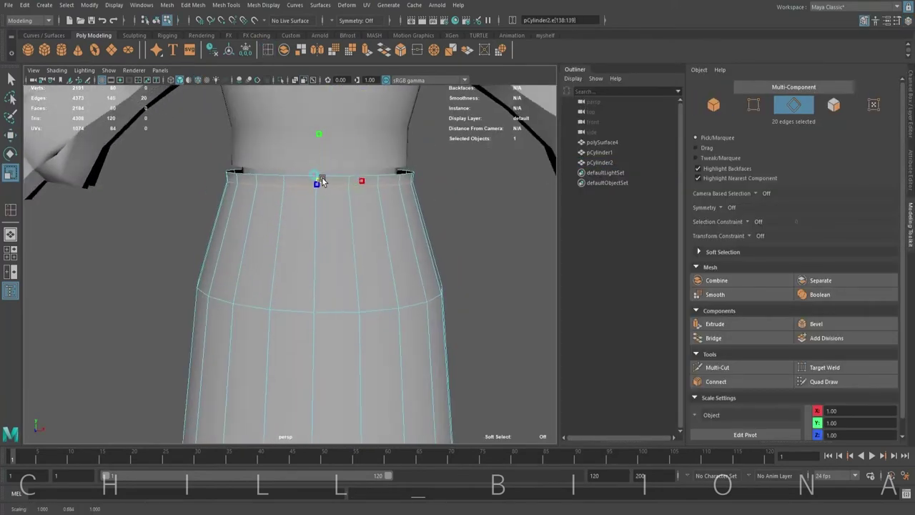
pyautogui.click(265, 47)
pyautogui.click(314, 238)
pyautogui.keyDown('alt'); pyautogui.moveTo(331, 231); pyautogui.dragTo(438, 241); pyautogui.keyUp('alt')
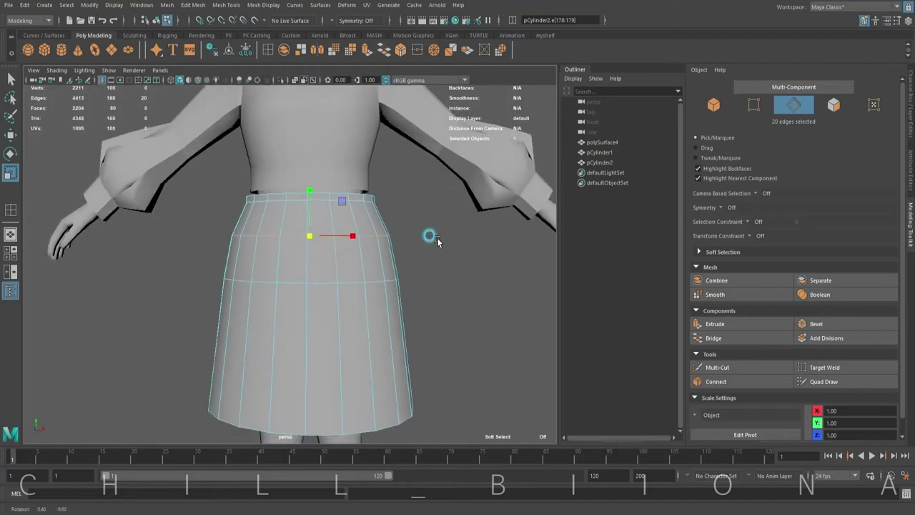
# Step: Preview the skirt smoothed, return it to low-poly display, and isolate the skirt
pyautogui.press('3')
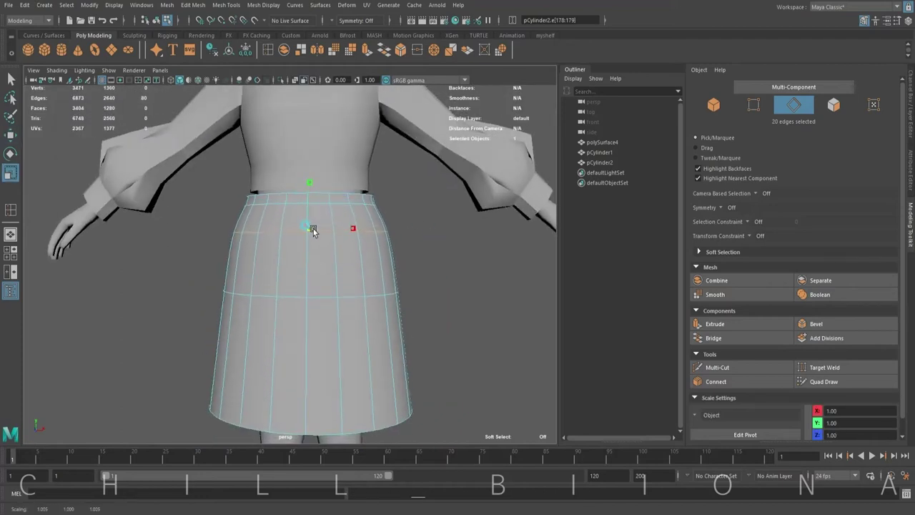
pyautogui.scroll(-3, 388, 241)
pyautogui.press('1')
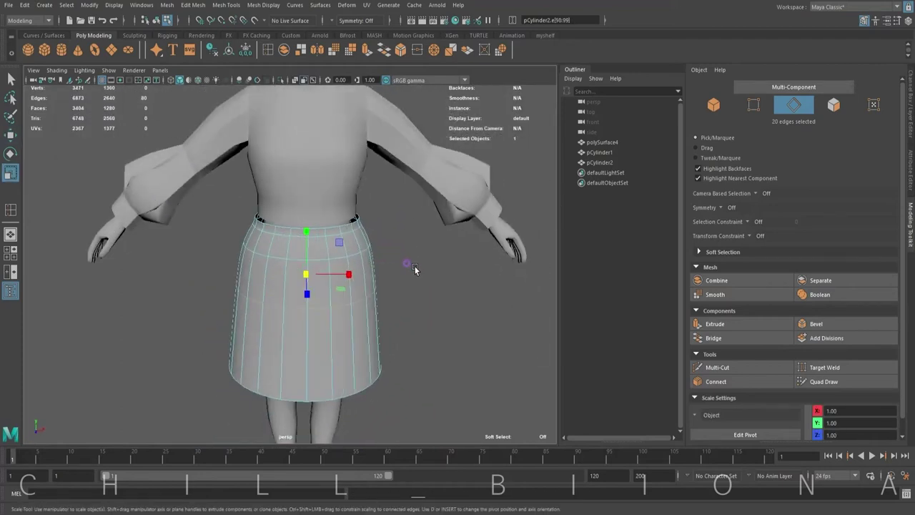
pyautogui.scroll(2, 401, 241)
pyautogui.press('F8')
pyautogui.moveTo(388, 236)
pyautogui.keyDown('alt'); pyautogui.mouseDown()
pyautogui.moveTo(342, 304)
pyautogui.moveTo(266, 318)
pyautogui.moveTo(306, 296)
pyautogui.moveTo(301, 323)
pyautogui.moveTo(241, 324)
pyautogui.mouseUp(); pyautogui.keyUp('alt')
pyautogui.press('w')
pyautogui.hotkey('ctrl', '1')
# Step: Scale the skirt's top edge loop inward so the waist hugs the body
pyautogui.press('r')
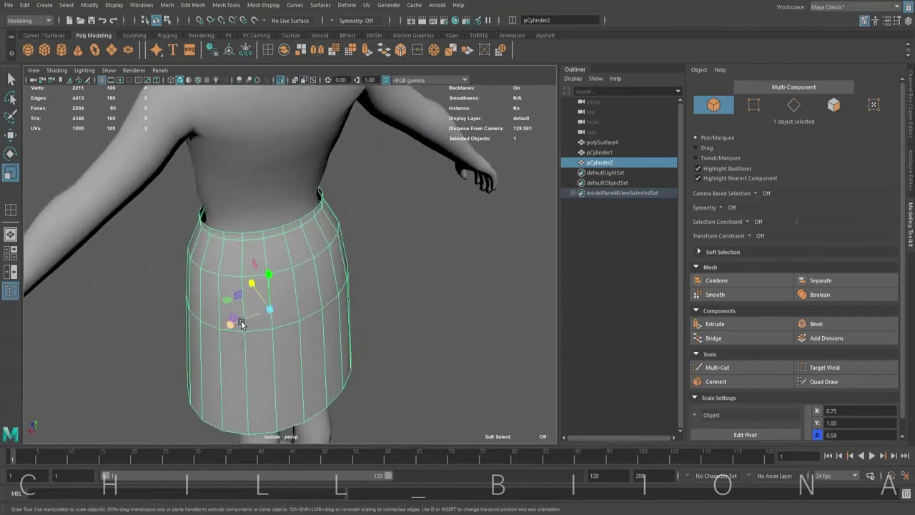
pyautogui.moveTo(275, 240); pyautogui.dragTo(279, 200, button='right')
pyautogui.doubleClick(255, 242)
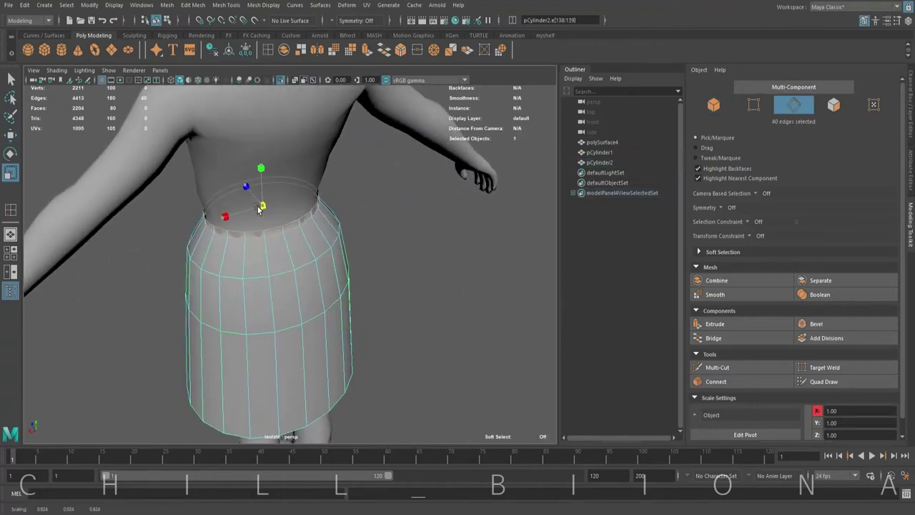
pyautogui.moveTo(259, 208); pyautogui.dragTo(243, 211)
pyautogui.moveTo(243, 211)
pyautogui.keyDown('alt'); pyautogui.mouseDown()
pyautogui.moveTo(344, 207)
pyautogui.moveTo(321, 221)
pyautogui.moveTo(410, 214)
pyautogui.mouseUp(); pyautogui.keyUp('alt')
pyautogui.press('F8')
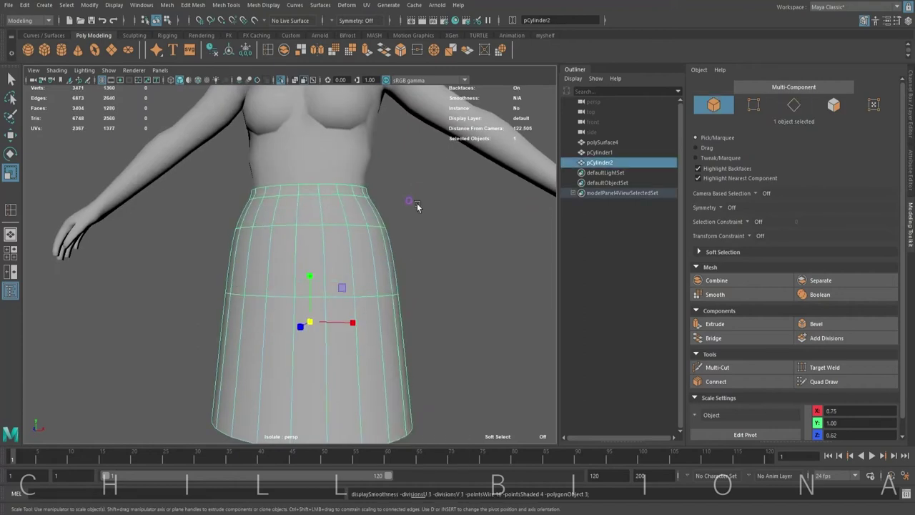
# Step: Cut vertical splits down the skirt with Multi-Cut
pyautogui.press('f')
pyautogui.click(710, 369)
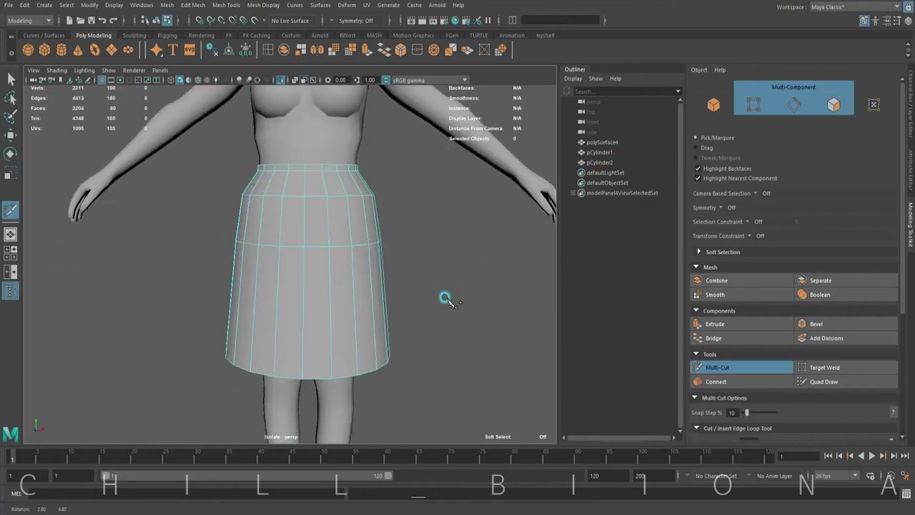
pyautogui.keyDown('alt'); pyautogui.moveTo(446, 298); pyautogui.dragTo(330, 384); pyautogui.keyUp('alt')
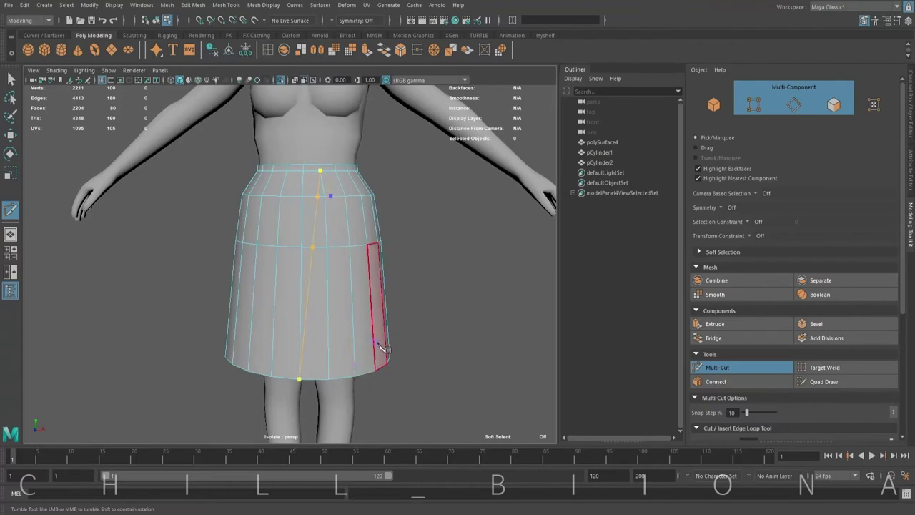
pyautogui.rightClick(372, 377)
pyautogui.moveTo(441, 309)
pyautogui.keyDown('alt'); pyautogui.mouseDown()
pyautogui.moveTo(453, 280)
pyautogui.moveTo(292, 307)
pyautogui.moveTo(446, 300)
pyautogui.moveTo(376, 314)
pyautogui.mouseUp(); pyautogui.keyUp('alt')
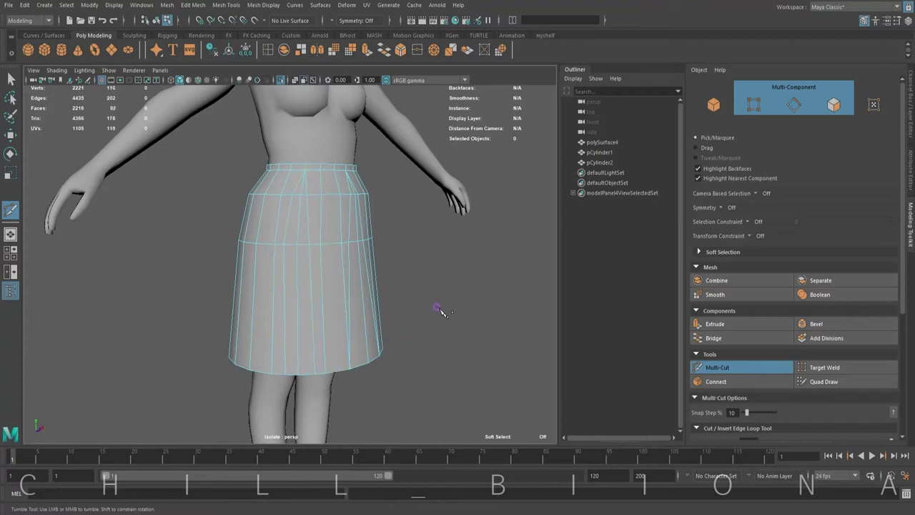
pyautogui.moveTo(442, 308)
pyautogui.keyDown('alt'); pyautogui.mouseDown()
pyautogui.moveTo(404, 317)
pyautogui.moveTo(541, 321)
pyautogui.moveTo(372, 236)
pyautogui.mouseUp(); pyautogui.keyUp('alt')
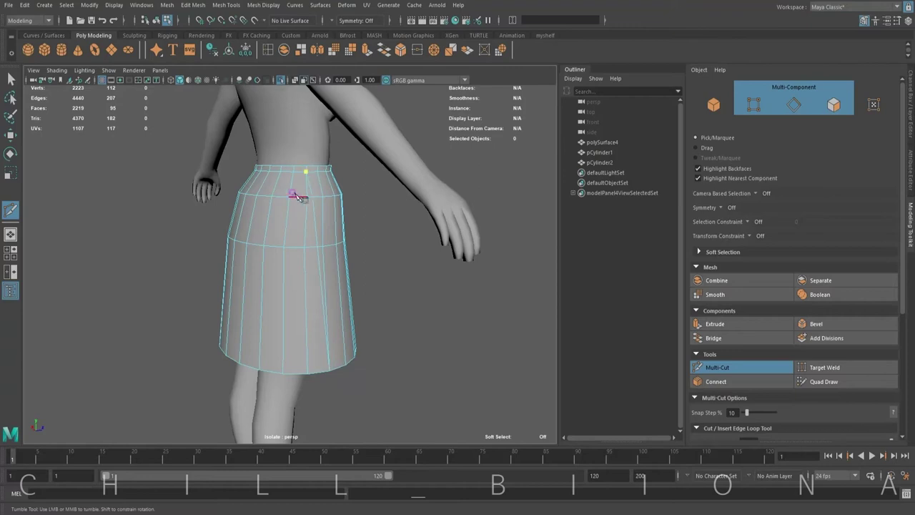
pyautogui.press('Return')
pyautogui.moveTo(408, 363)
pyautogui.keyDown('alt'); pyautogui.mouseDown()
pyautogui.moveTo(344, 367)
pyautogui.moveTo(382, 370)
pyautogui.moveTo(372, 366)
pyautogui.mouseUp(); pyautogui.keyUp('alt')
# Step: In vertex mode, select and reposition skirt vertices around the hips
pyautogui.press('w')
pyautogui.press('F9')
pyautogui.moveTo(328, 214)
pyautogui.keyDown('alt'); pyautogui.mouseDown()
pyautogui.moveTo(292, 207)
pyautogui.moveTo(289, 220)
pyautogui.mouseUp(); pyautogui.keyUp('alt')
pyautogui.click(289, 220)
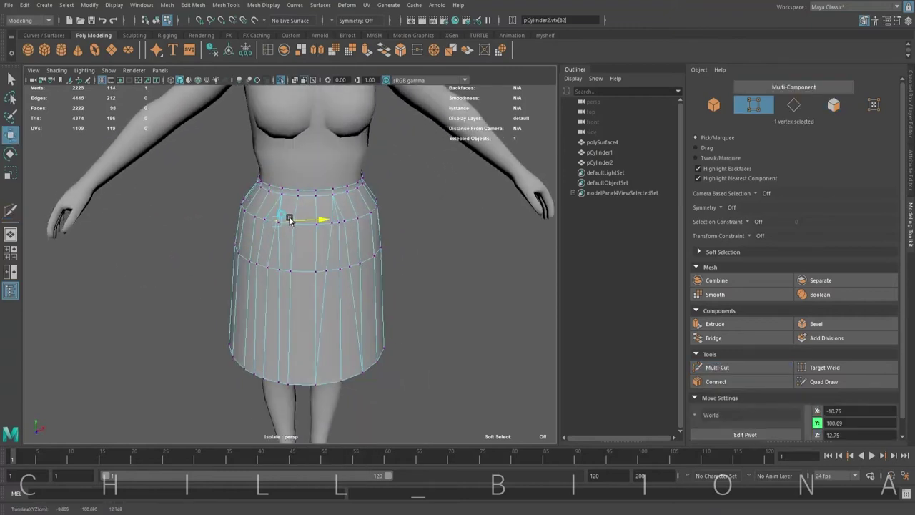
pyautogui.keyDown('alt'); pyautogui.moveTo(309, 363); pyautogui.dragTo(345, 296); pyautogui.keyUp('alt')
pyautogui.click(346, 295)
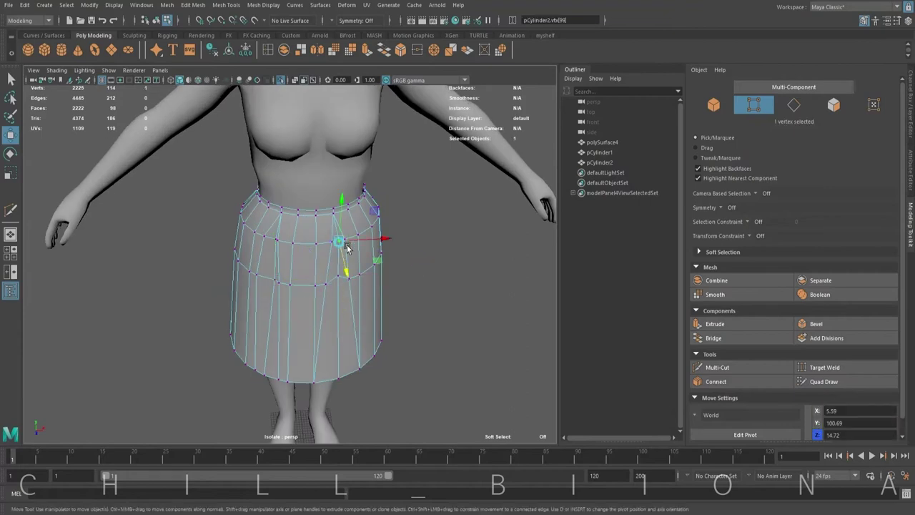
pyautogui.moveTo(355, 238)
pyautogui.keyDown('alt'); pyautogui.mouseDown()
pyautogui.moveTo(356, 376)
pyautogui.moveTo(265, 382)
pyautogui.moveTo(256, 365)
pyautogui.moveTo(309, 387)
pyautogui.moveTo(527, 360)
pyautogui.moveTo(357, 406)
pyautogui.mouseUp(); pyautogui.keyUp('alt')
# Step: Nudge individual hem vertices and a middle-ring vertex in and out to start the pleat folds
pyautogui.click(290, 379)
pyautogui.click(256, 365)
pyautogui.click(285, 387)
pyautogui.click(338, 389)
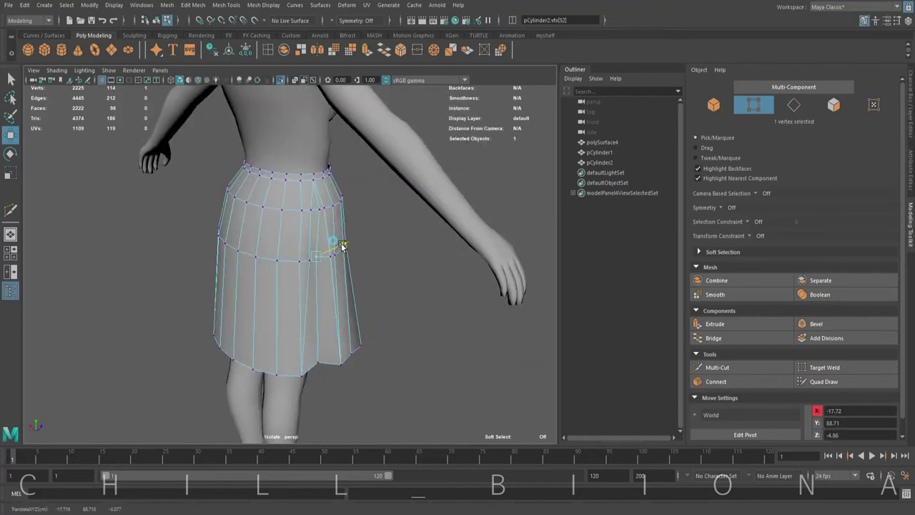
pyautogui.click(284, 380)
pyautogui.keyDown('alt'); pyautogui.moveTo(284, 381); pyautogui.dragTo(317, 398); pyautogui.keyUp('alt')
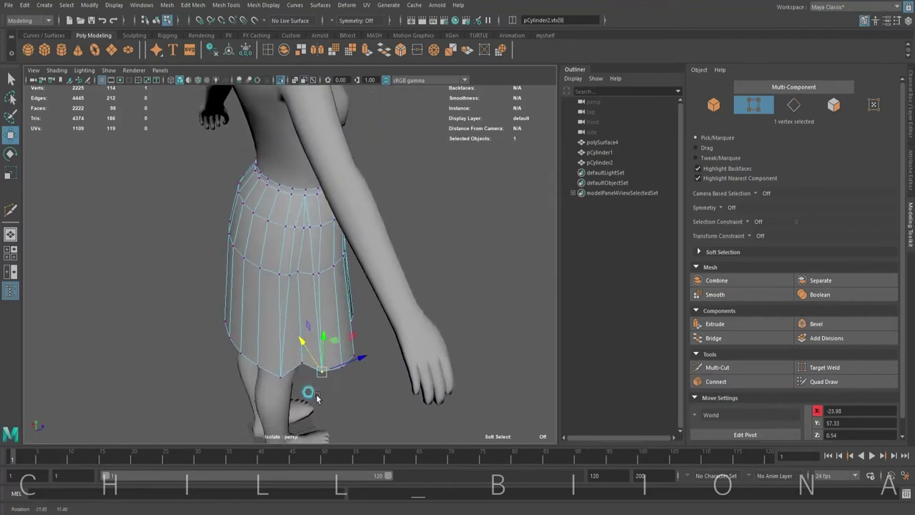
pyautogui.click(336, 273)
pyautogui.moveTo(337, 272)
pyautogui.keyDown('alt'); pyautogui.mouseDown()
pyautogui.moveTo(378, 317)
pyautogui.moveTo(218, 370)
pyautogui.mouseUp(); pyautogui.keyUp('alt')
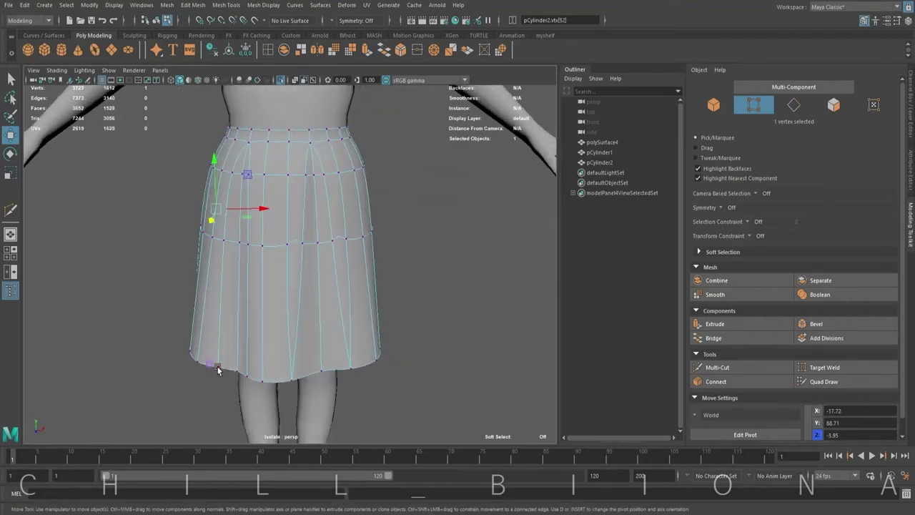
pyautogui.click(277, 379)
pyautogui.moveTo(277, 379)
pyautogui.keyDown('alt'); pyautogui.mouseDown()
pyautogui.moveTo(402, 336)
pyautogui.moveTo(333, 341)
pyautogui.moveTo(401, 350)
pyautogui.moveTo(236, 329)
pyautogui.mouseUp(); pyautogui.keyUp('alt')
pyautogui.click(225, 187)
# Step: Select middle- and upper-ring vertices and shift a hem vertex sideways to form a fold
pyautogui.moveTo(224, 188)
pyautogui.keyDown('alt'); pyautogui.mouseDown()
pyautogui.moveTo(307, 244)
pyautogui.moveTo(229, 238)
pyautogui.moveTo(178, 327)
pyautogui.moveTo(358, 190)
pyautogui.moveTo(494, 214)
pyautogui.moveTo(109, 210)
pyautogui.mouseUp(); pyautogui.keyUp('alt')
pyautogui.click(357, 190)
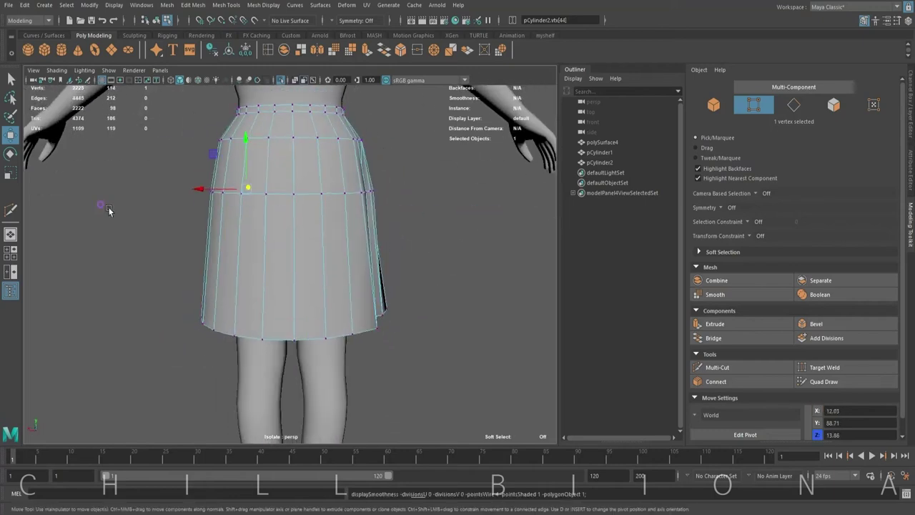
pyautogui.click(292, 140)
pyautogui.keyDown('alt'); pyautogui.moveTo(292, 140); pyautogui.dragTo(294, 175); pyautogui.keyUp('alt')
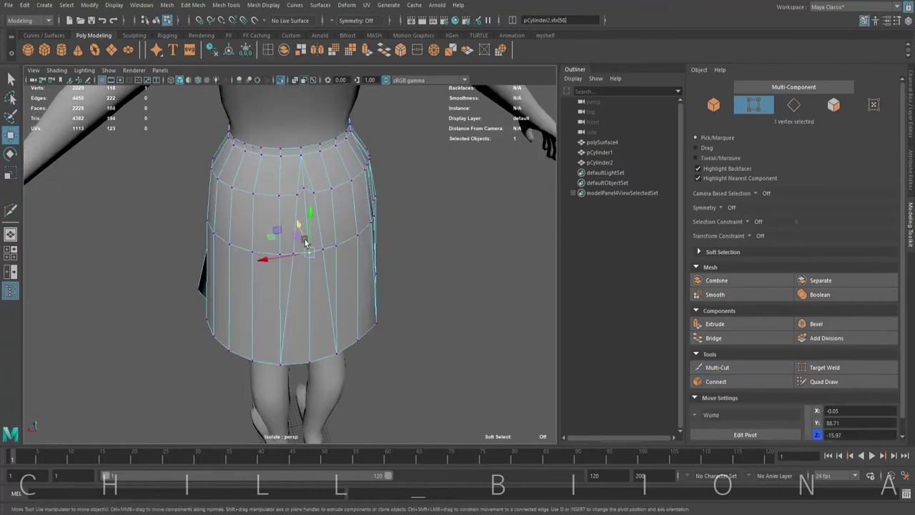
pyautogui.moveTo(271, 370)
pyautogui.mouseDown()
pyautogui.moveTo(295, 368)
pyautogui.moveTo(255, 358)
pyautogui.moveTo(265, 333)
pyautogui.moveTo(265, 120)
pyautogui.mouseUp()
pyautogui.keyDown('shift'); pyautogui.moveTo(265, 120); pyautogui.dragTo(264, 120, button='right'); pyautogui.keyUp('shift')
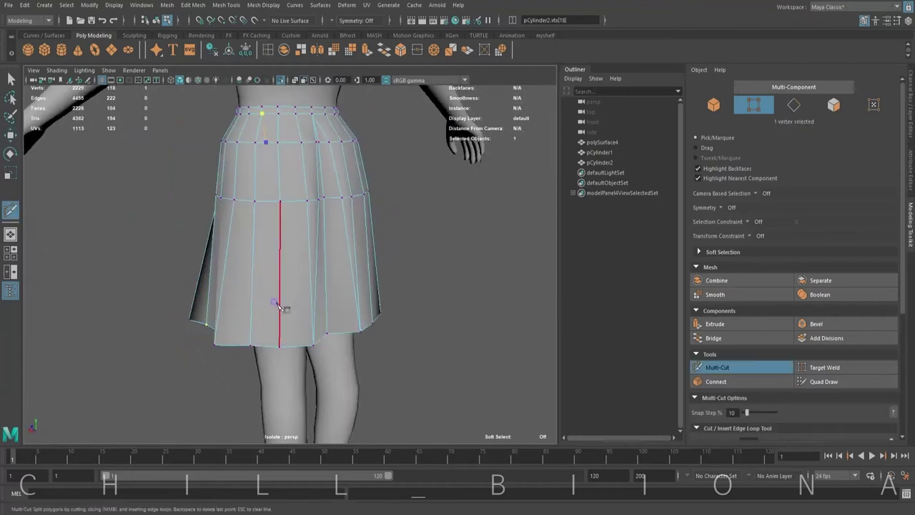
pyautogui.keyDown('alt'); pyautogui.moveTo(290, 348); pyautogui.dragTo(272, 114); pyautogui.keyUp('alt')
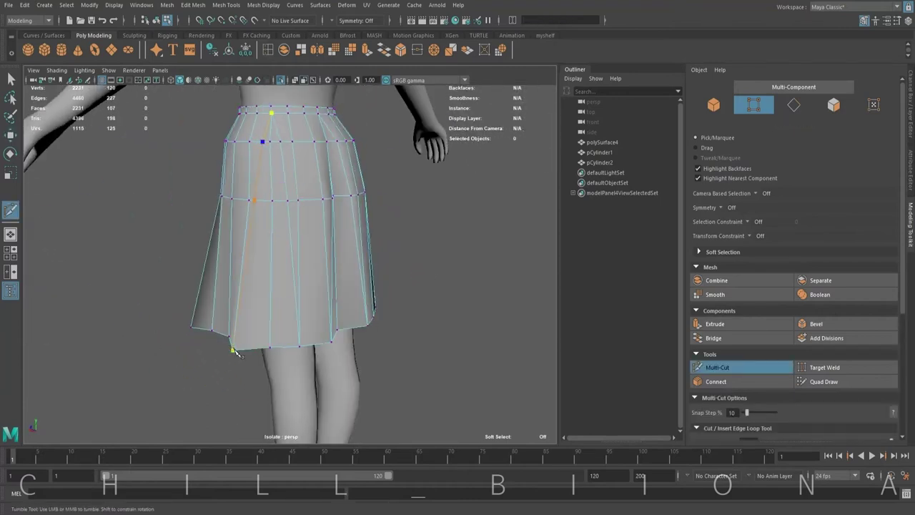
pyautogui.keyDown('alt'); pyautogui.moveTo(284, 248); pyautogui.dragTo(257, 240); pyautogui.keyUp('alt')
# Step: Push and pull more hem vertices around the skirt to form pleated folds all the way round
pyautogui.moveTo(258, 241); pyautogui.dragTo(252, 238, button='middle')
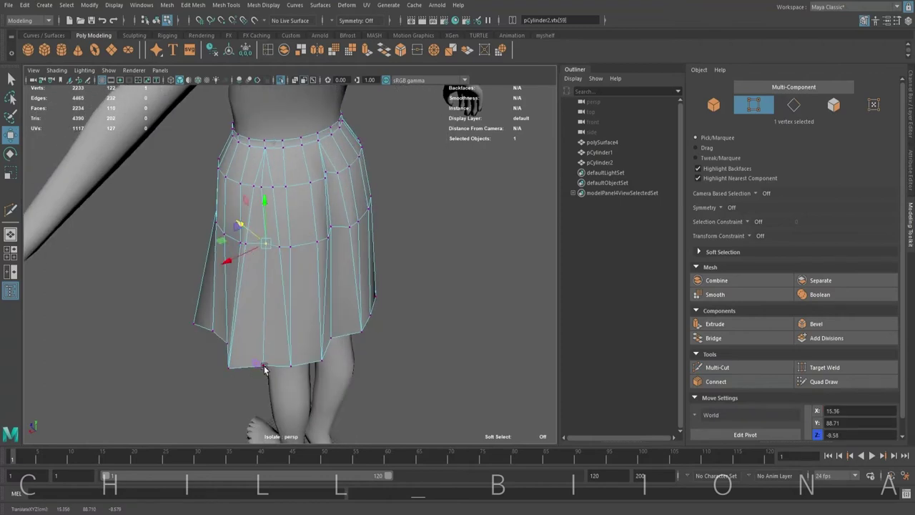
pyautogui.moveTo(276, 366); pyautogui.dragTo(272, 363, button='middle')
pyautogui.moveTo(272, 363)
pyautogui.keyDown('alt'); pyautogui.mouseDown()
pyautogui.moveTo(253, 351)
pyautogui.moveTo(377, 349)
pyautogui.moveTo(307, 203)
pyautogui.mouseUp(); pyautogui.keyUp('alt')
pyautogui.moveTo(307, 203); pyautogui.dragTo(317, 302, button='middle')
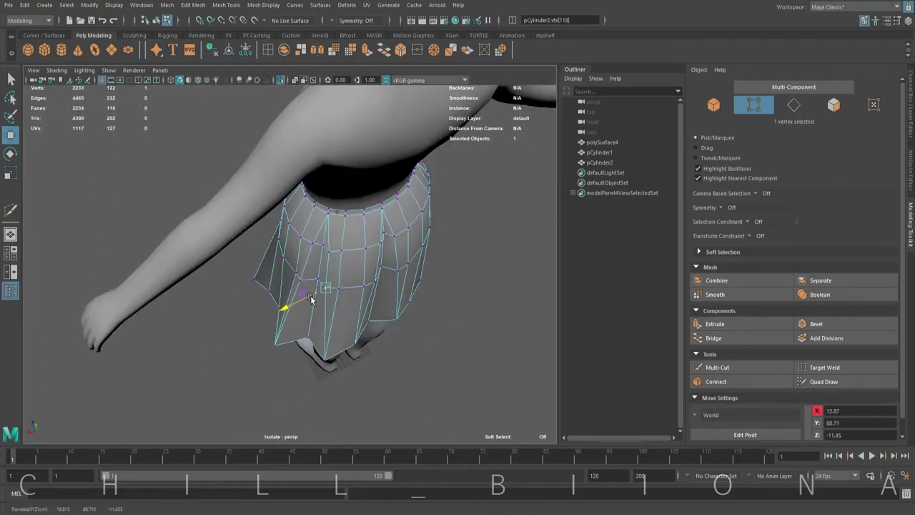
pyautogui.moveTo(317, 302)
pyautogui.keyDown('alt'); pyautogui.mouseDown()
pyautogui.moveTo(327, 352)
pyautogui.moveTo(298, 364)
pyautogui.mouseUp(); pyautogui.keyUp('alt')
pyautogui.keyDown('alt'); pyautogui.moveTo(341, 256); pyautogui.dragTo(153, 350); pyautogui.keyUp('alt')
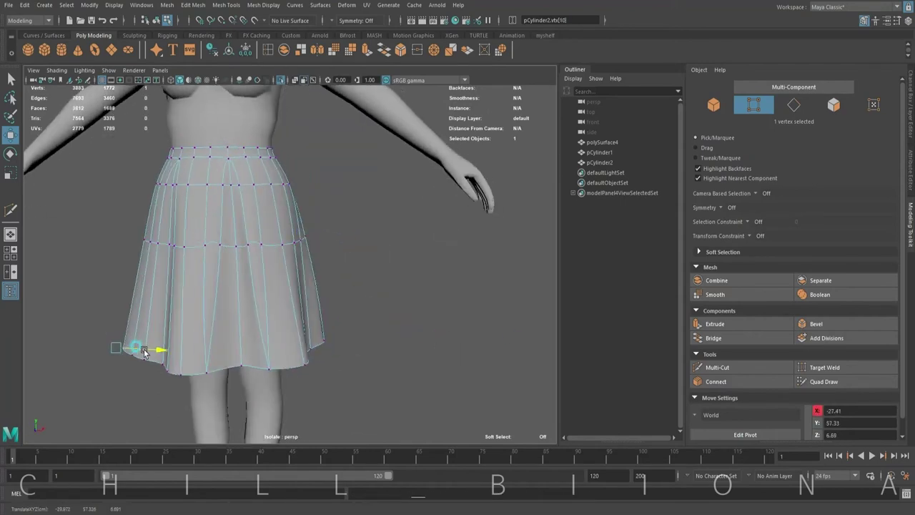
pyautogui.click(245, 151)
pyautogui.moveTo(245, 151)
pyautogui.keyDown('alt'); pyautogui.mouseDown()
pyautogui.moveTo(215, 201)
pyautogui.moveTo(459, 315)
pyautogui.moveTo(389, 344)
pyautogui.moveTo(422, 322)
pyautogui.moveTo(218, 322)
pyautogui.moveTo(346, 371)
pyautogui.moveTo(374, 329)
pyautogui.moveTo(272, 329)
pyautogui.moveTo(303, 343)
pyautogui.moveTo(302, 310)
pyautogui.moveTo(286, 286)
pyautogui.moveTo(531, 255)
pyautogui.moveTo(251, 309)
pyautogui.moveTo(343, 290)
pyautogui.moveTo(308, 300)
pyautogui.mouseUp(); pyautogui.keyUp('alt')
pyautogui.click(218, 321)
pyautogui.click(393, 333)
pyautogui.click(303, 343)
# Step: Return to object mode, clear the vertex selection and select the skirt
pyautogui.press('F8')
pyautogui.click(421, 261)
pyautogui.keyDown('alt'); pyautogui.moveTo(421, 261); pyautogui.dragTo(386, 236); pyautogui.keyUp('alt')
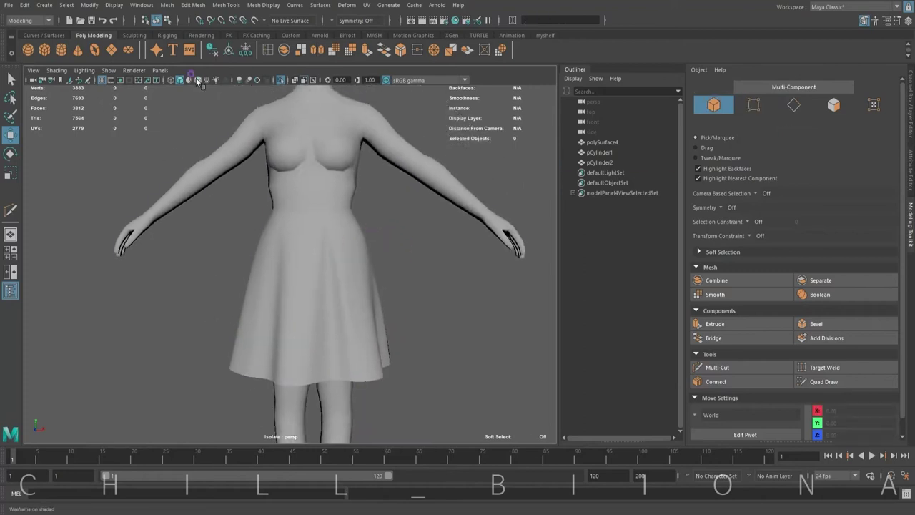
pyautogui.click(346, 239)
pyautogui.scroll(3, 372, 243)
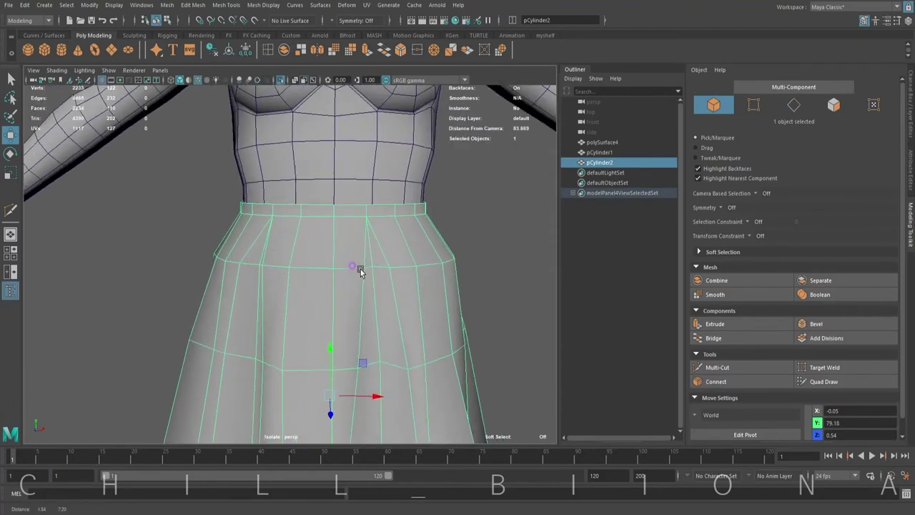
pyautogui.scroll(-3, 349, 161)
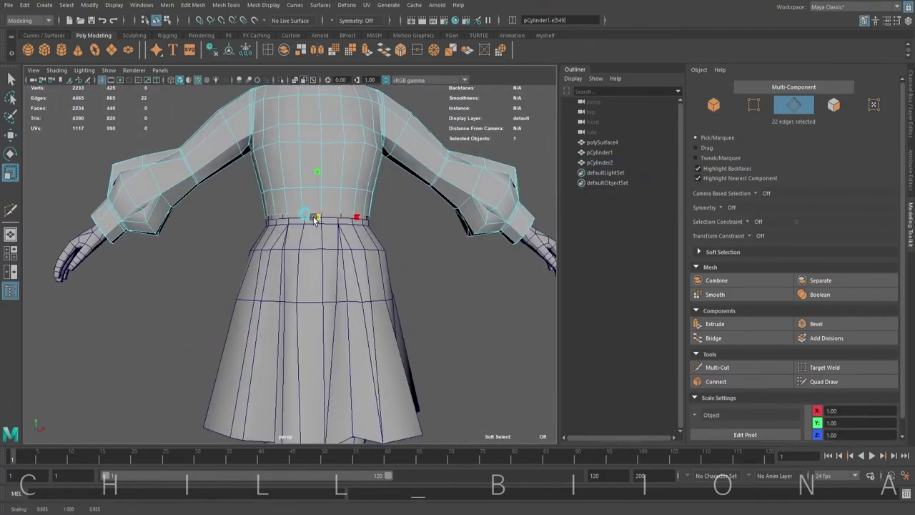
# Step: Combine the skirt and the shirt into one mesh, pCylinder3
pyautogui.click(311, 281)
pyautogui.scroll(3, 310, 282)
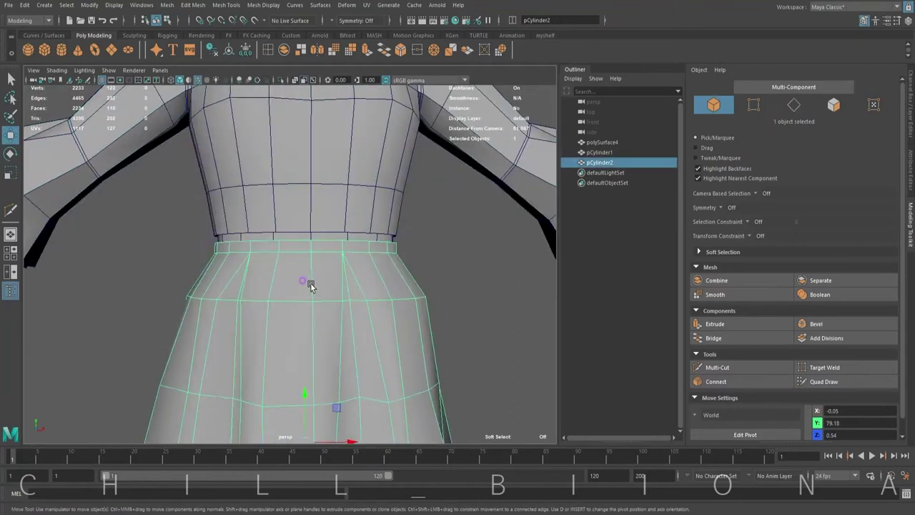
pyautogui.scroll(-3, 293, 226)
pyautogui.click(304, 214)
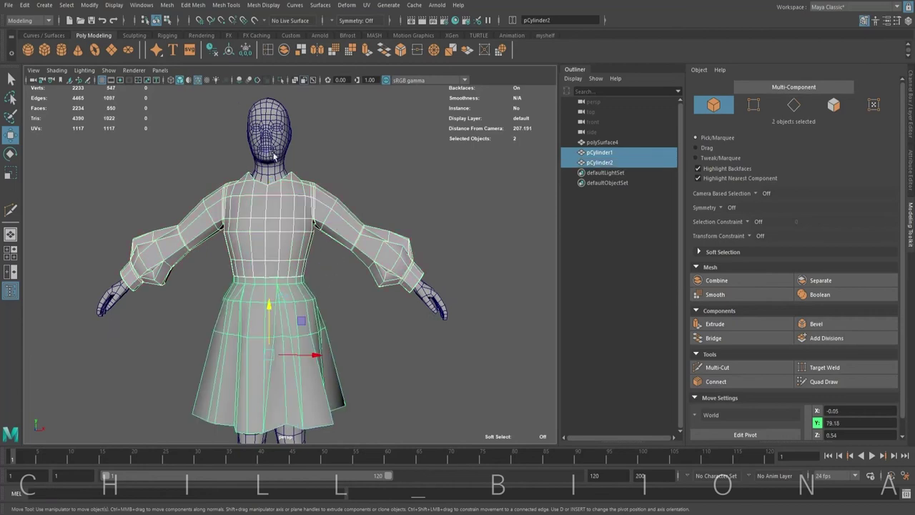
pyautogui.click(161, 6)
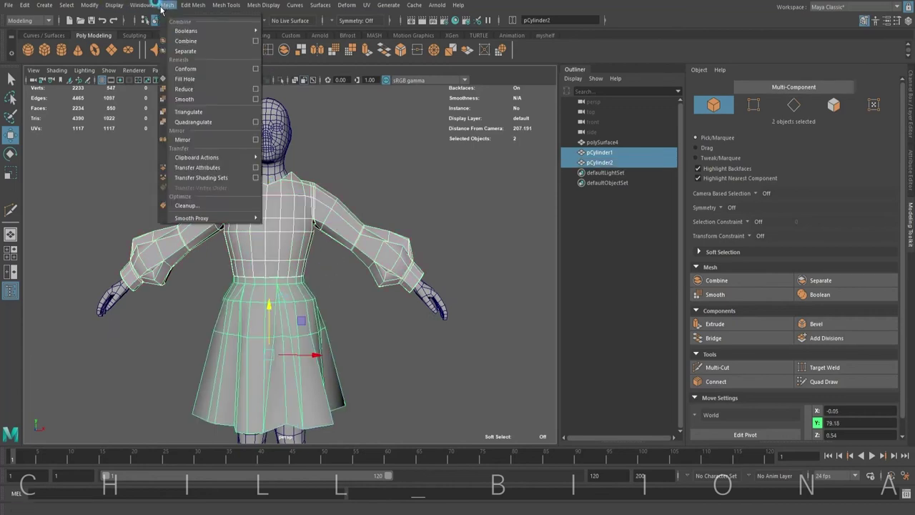
pyautogui.click(185, 41)
# Step: Select the waistband faces, isolate them, and convert the selection to vertices
pyautogui.scroll(2, 343, 251)
pyautogui.keyDown('alt'); pyautogui.moveTo(343, 251); pyautogui.dragTo(297, 249); pyautogui.keyUp('alt')
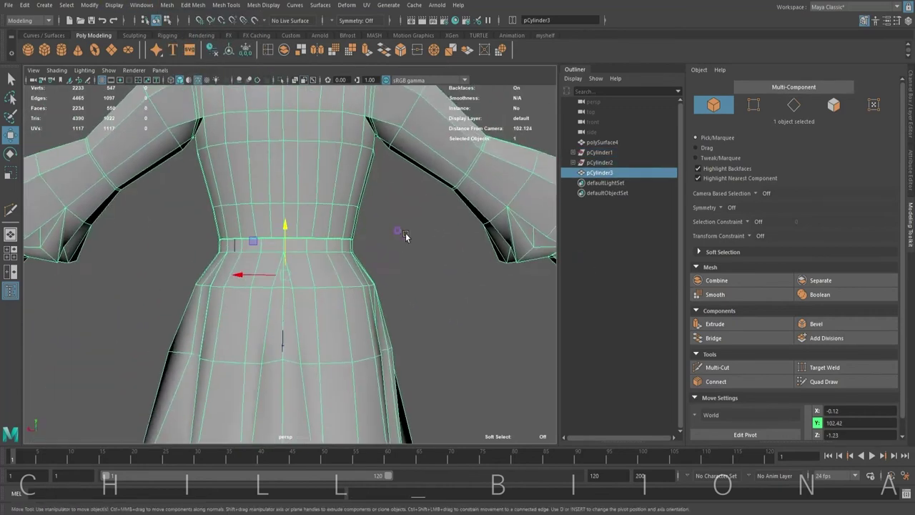
pyautogui.scroll(3, 297, 249)
pyautogui.scroll(2, 296, 249)
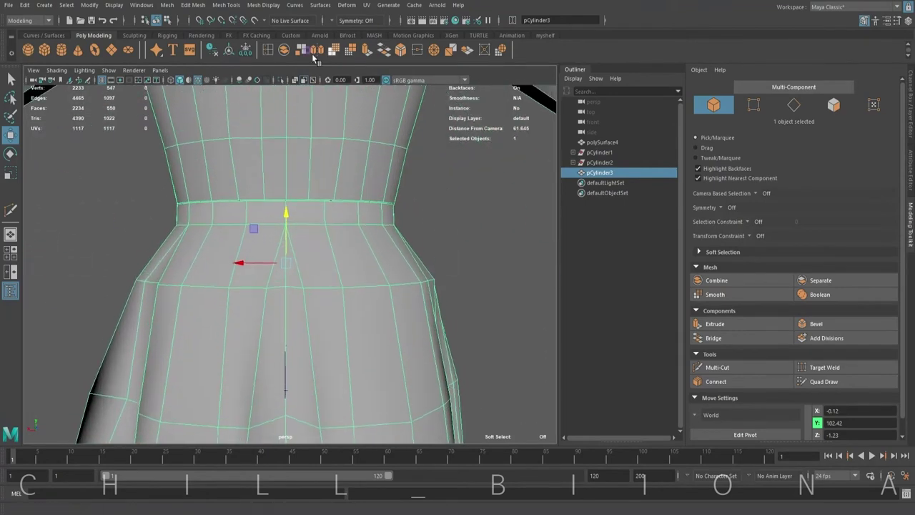
pyautogui.moveTo(484, 228)
pyautogui.keyDown('shift'); pyautogui.mouseDown(button='right')
pyautogui.moveTo(263, 196)
pyautogui.moveTo(267, 135)
pyautogui.mouseUp(button='right'); pyautogui.keyUp('shift')
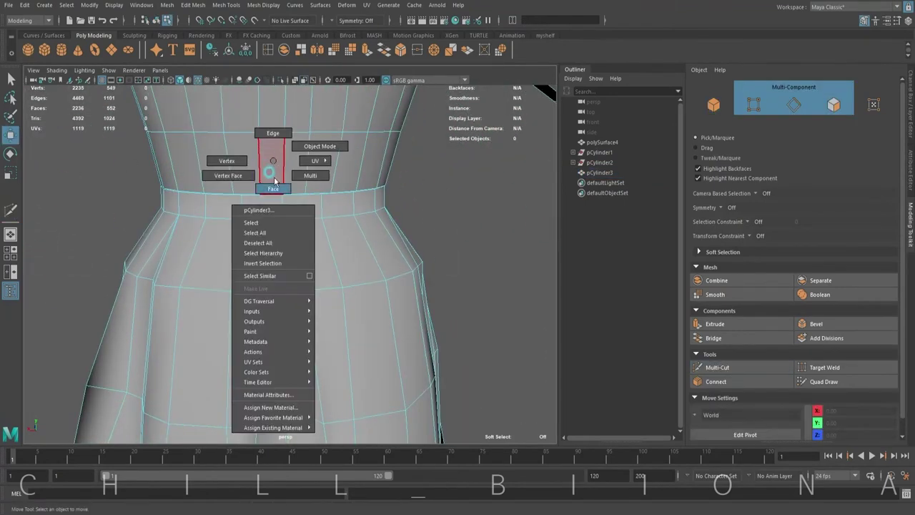
pyautogui.moveTo(151, 118); pyautogui.dragTo(425, 205)
pyautogui.scroll(-3, 425, 204)
pyautogui.hotkey('ctrl', '1')
pyautogui.keyDown('ctrl'); pyautogui.moveTo(398, 175); pyautogui.dragTo(439, 153, button='right'); pyautogui.keyUp('ctrl')
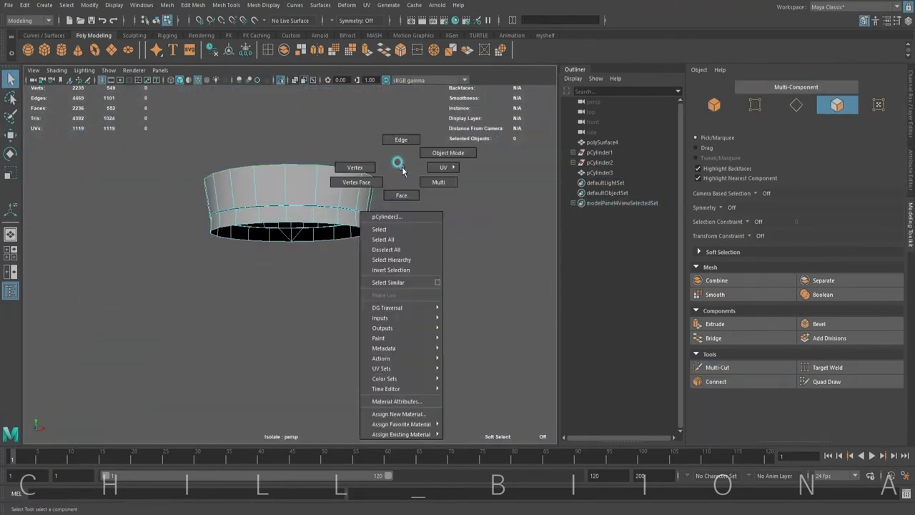
pyautogui.keyDown('alt'); pyautogui.moveTo(214, 210); pyautogui.dragTo(459, 153); pyautogui.keyUp('alt')
# Step: Merge the doubled waist vertices from 44 to 22 and show the full outfit again
pyautogui.click(193, 5)
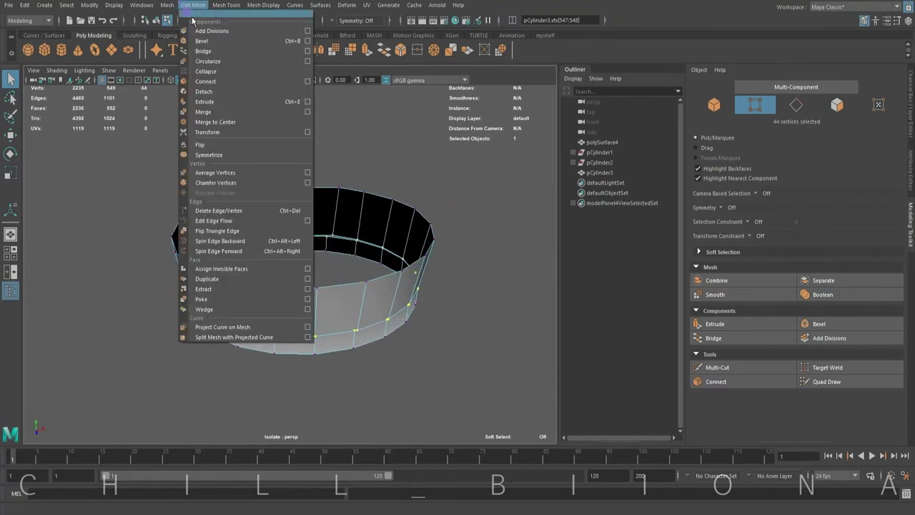
pyautogui.click(204, 102)
pyautogui.keyDown('alt'); pyautogui.moveTo(372, 214); pyautogui.dragTo(434, 260); pyautogui.keyUp('alt')
pyautogui.scroll(3, 435, 259)
pyautogui.keyDown('alt'); pyautogui.moveTo(437, 226); pyautogui.dragTo(283, 231); pyautogui.keyUp('alt')
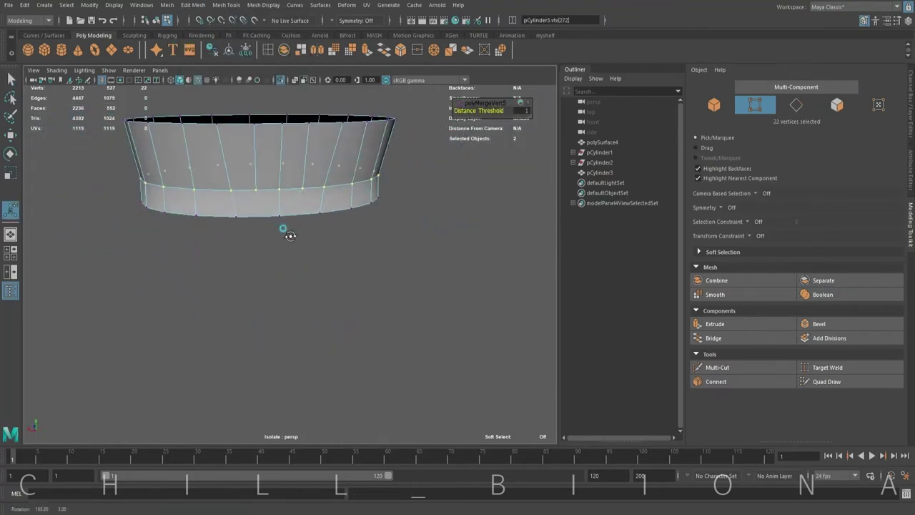
pyautogui.press('F8')
pyautogui.hotkey('ctrl', '1')
# Step: Smooth the dress mesh, then isolate the lower skirt to view it from below
pyautogui.press('f')
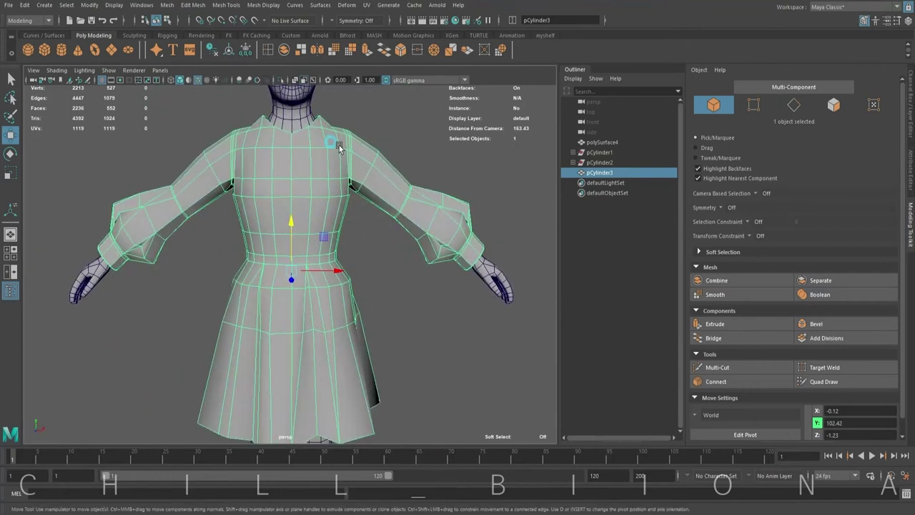
pyautogui.click(334, 56)
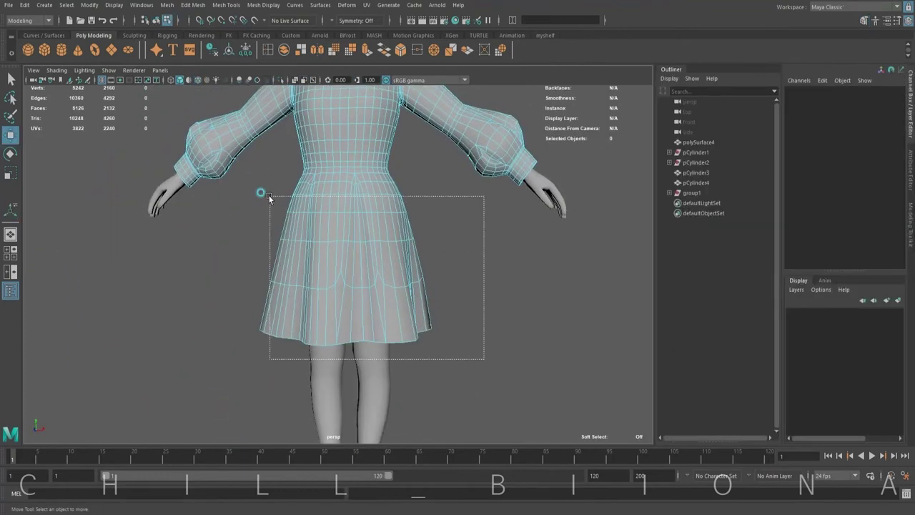
pyautogui.moveTo(485, 359); pyautogui.dragTo(268, 194)
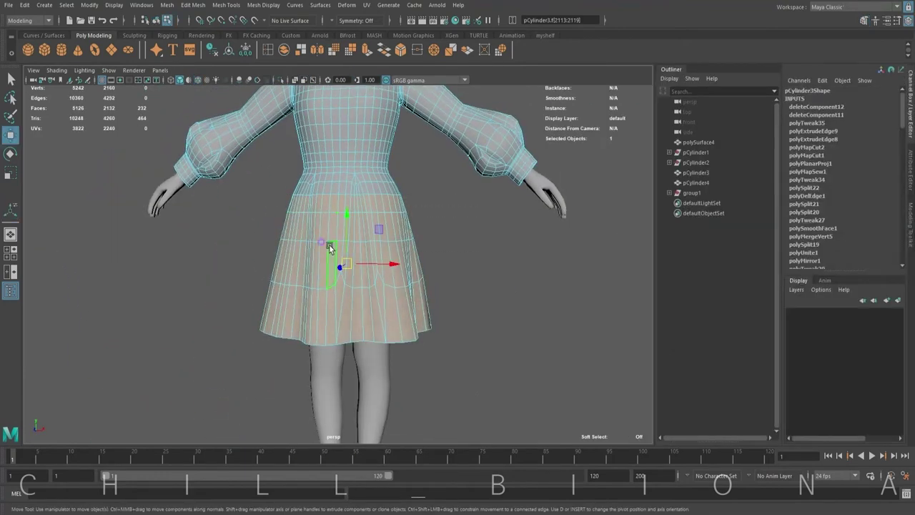
pyautogui.hotkey('ctrl', '1')
pyautogui.press('f')
pyautogui.keyDown('alt'); pyautogui.moveTo(401, 215); pyautogui.dragTo(283, 192); pyautogui.keyUp('alt')
# Step: Extrude the skirt's hem edge upward inside the skirt to form an inner layer
pyautogui.hotkey('ctrl', 'e')
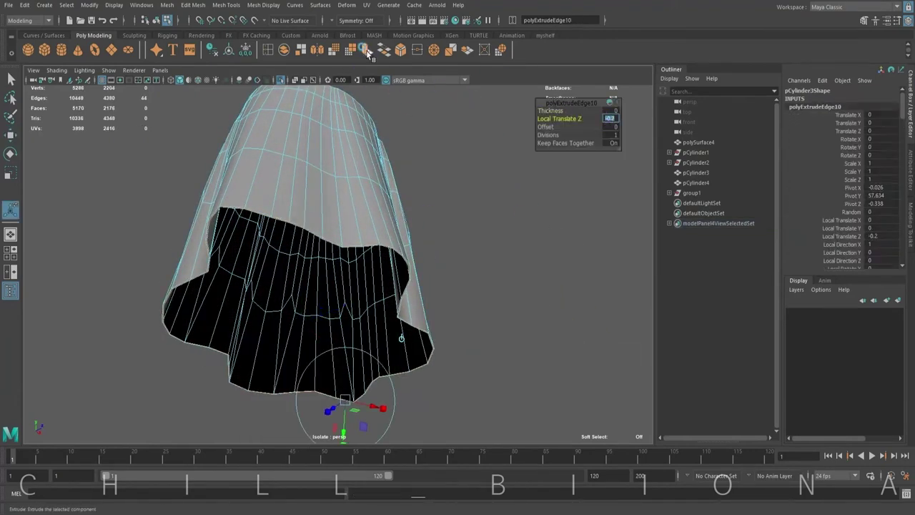
pyautogui.moveTo(563, 119); pyautogui.dragTo(479, 121)
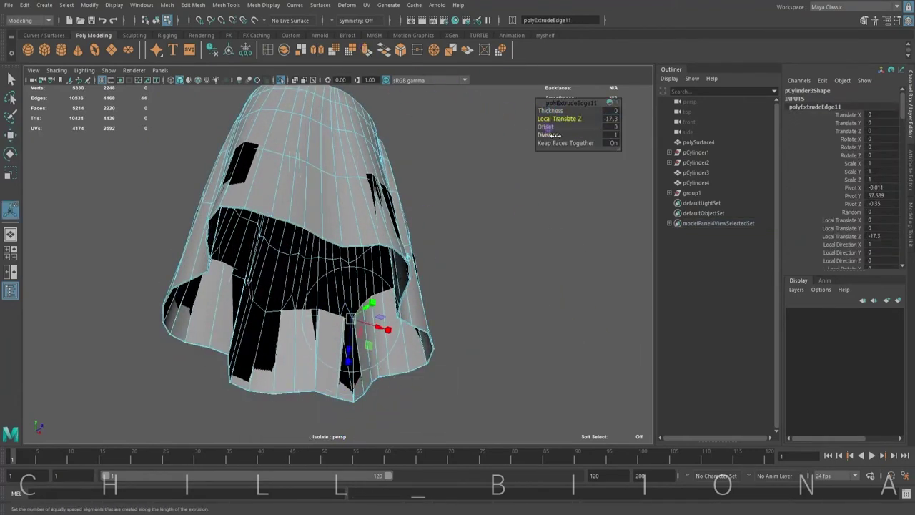
pyautogui.moveTo(561, 135)
pyautogui.keyDown('alt'); pyautogui.mouseDown()
pyautogui.moveTo(429, 250)
pyautogui.moveTo(376, 373)
pyautogui.moveTo(434, 342)
pyautogui.moveTo(433, 241)
pyautogui.moveTo(439, 286)
pyautogui.moveTo(423, 231)
pyautogui.mouseUp(); pyautogui.keyUp('alt')
pyautogui.hotkey('ctrl', '1')
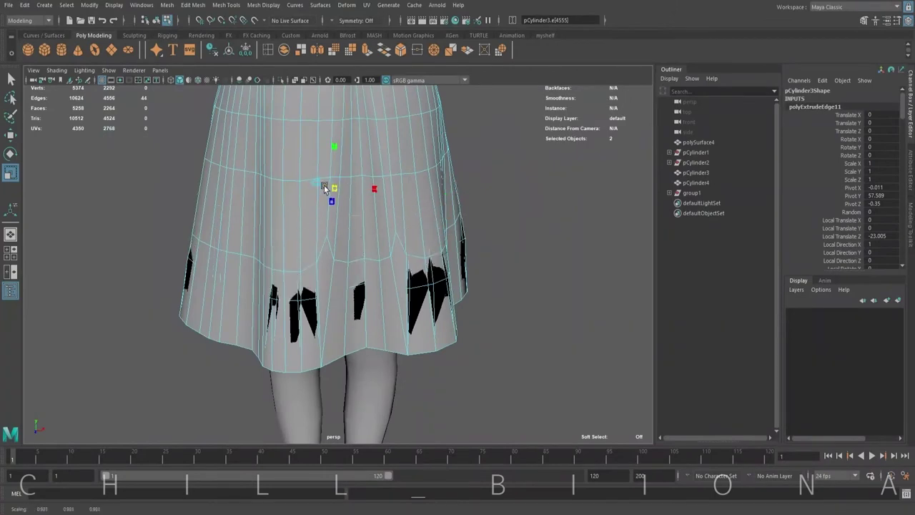
pyautogui.click(334, 252)
pyautogui.scroll(-5, 330, 265)
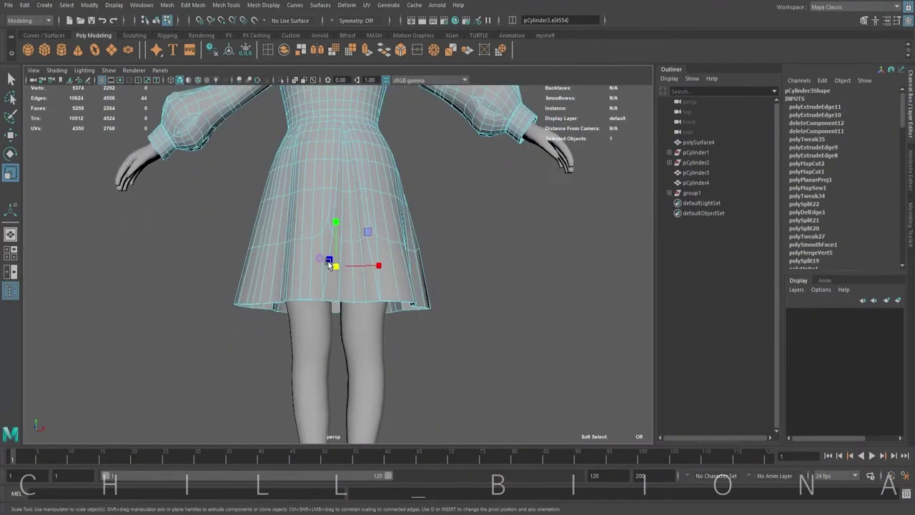
# Step: Isolate the ring of inner skirt faces and frame the inner wall's peak
pyautogui.press('F11')
pyautogui.doubleClick(372, 314)
pyautogui.hotkey('ctrl', '1')
pyautogui.press('f')
pyautogui.moveTo(294, 90)
pyautogui.keyDown('alt'); pyautogui.mouseDown()
pyautogui.moveTo(392, 169)
pyautogui.moveTo(336, 189)
pyautogui.mouseUp(); pyautogui.keyUp('alt')
pyautogui.moveTo(336, 189); pyautogui.dragTo(347, 151, button='right')
pyautogui.keyDown('alt'); pyautogui.moveTo(328, 281); pyautogui.dragTo(466, 286); pyautogui.keyUp('alt')
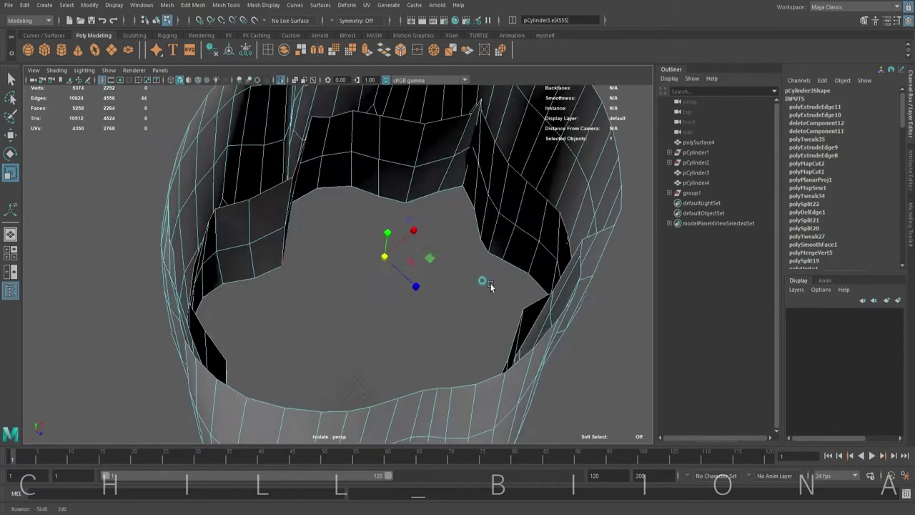
# Step: Collapse the inner wall's top border into one point with Merge to Center
pyautogui.press('F9')
pyautogui.click(338, 157)
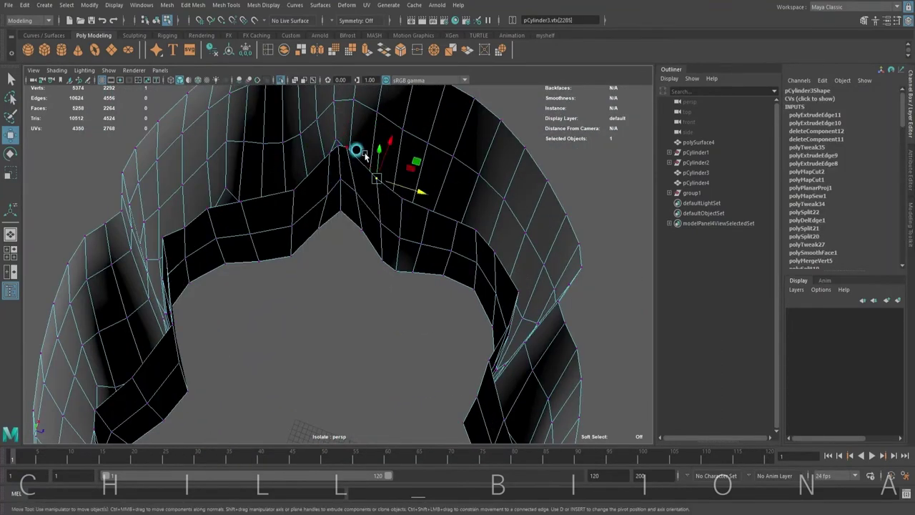
pyautogui.keyDown('alt'); pyautogui.moveTo(365, 138); pyautogui.dragTo(282, 213, button='right'); pyautogui.keyUp('alt')
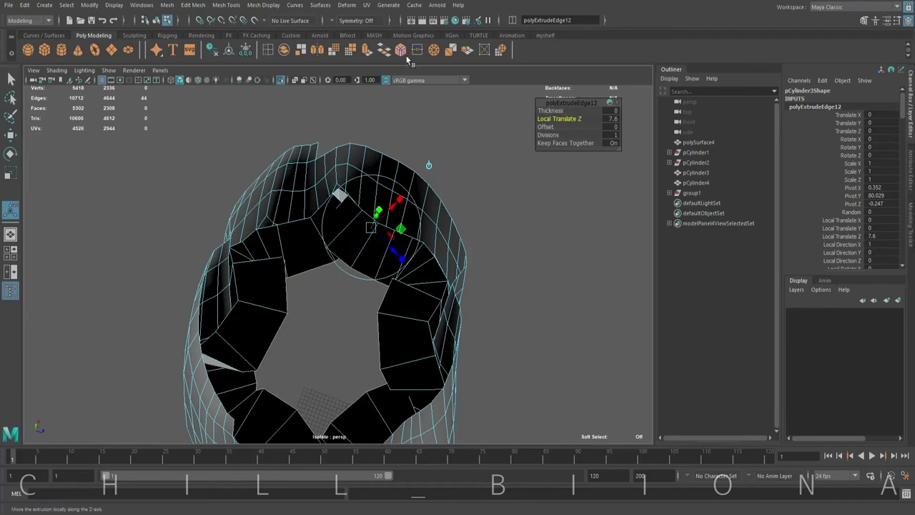
pyautogui.click(435, 52)
pyautogui.moveTo(506, 256)
pyautogui.keyDown('alt'); pyautogui.mouseDown()
pyautogui.moveTo(453, 231)
pyautogui.moveTo(205, 225)
pyautogui.moveTo(374, 265)
pyautogui.mouseUp(); pyautogui.keyUp('alt')
pyautogui.hotkey('ctrl', '1')
pyautogui.scroll(2, 343, 250)
# Step: Check the dress in wireframe and isolate the inner skirt piece for inspection
pyautogui.press('4')
pyautogui.scroll(5, 319, 235)
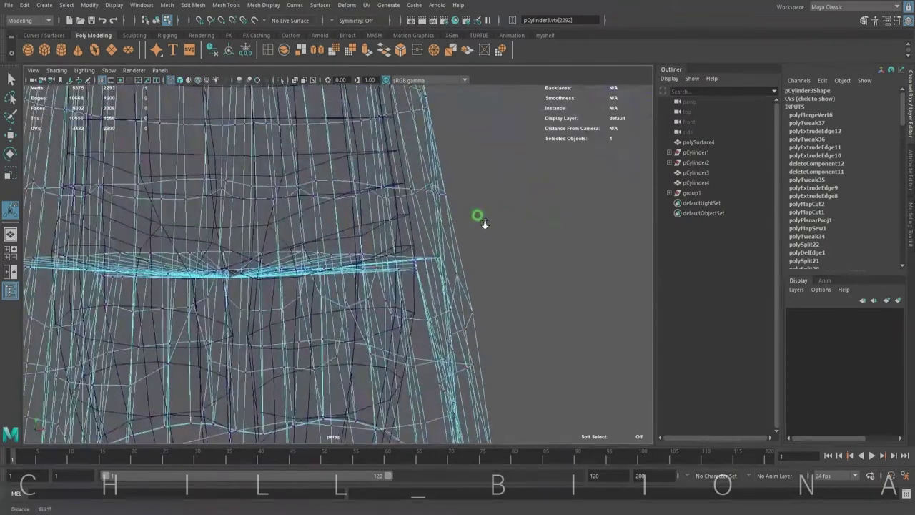
pyautogui.scroll(-5, 477, 214)
pyautogui.press('5')
pyautogui.moveTo(476, 214)
pyautogui.keyDown('alt'); pyautogui.mouseDown()
pyautogui.moveTo(448, 278)
pyautogui.moveTo(374, 314)
pyautogui.mouseUp(); pyautogui.keyUp('alt')
pyautogui.rightClick(447, 278)
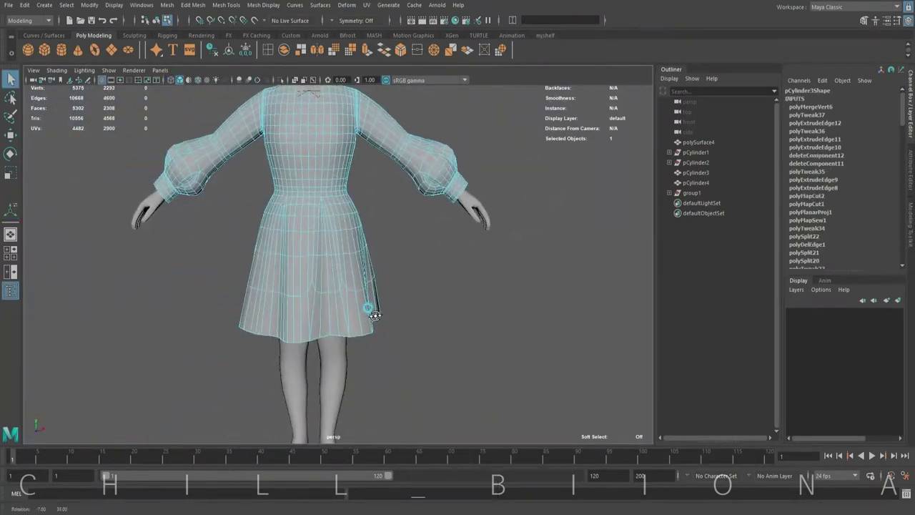
pyautogui.keyDown('alt'); pyautogui.moveTo(435, 352); pyautogui.dragTo(511, 368); pyautogui.keyUp('alt')
pyautogui.click(283, 81)
pyautogui.keyDown('alt'); pyautogui.moveTo(329, 214); pyautogui.dragTo(358, 180); pyautogui.keyUp('alt')
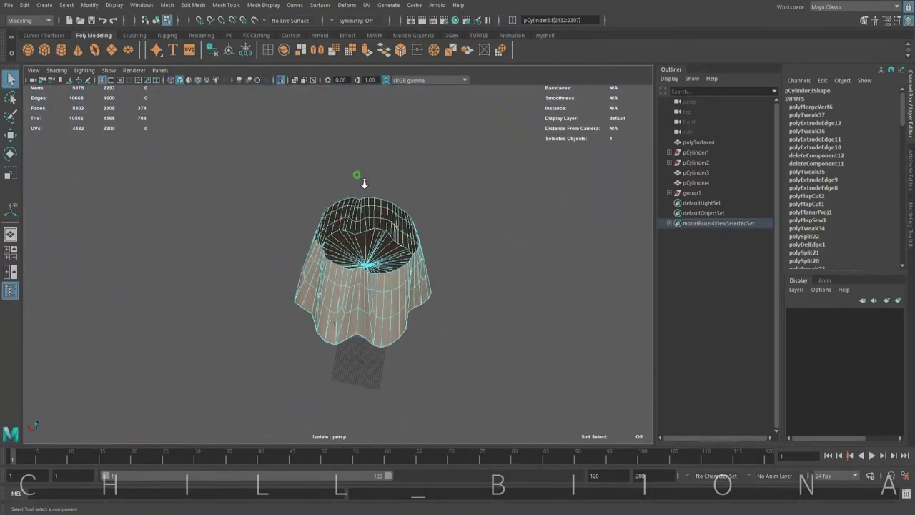
pyautogui.scroll(5, 358, 180)
pyautogui.moveTo(408, 265)
pyautogui.keyDown('alt'); pyautogui.mouseDown()
pyautogui.moveTo(443, 259)
pyautogui.moveTo(503, 200)
pyautogui.moveTo(336, 197)
pyautogui.moveTo(300, 235)
pyautogui.mouseUp(); pyautogui.keyUp('alt')
pyautogui.hotkey('ctrl', '1')
# Step: Select the skirt faces and apply Mesh Display > Soften Edge for smooth shading
pyautogui.press('4')
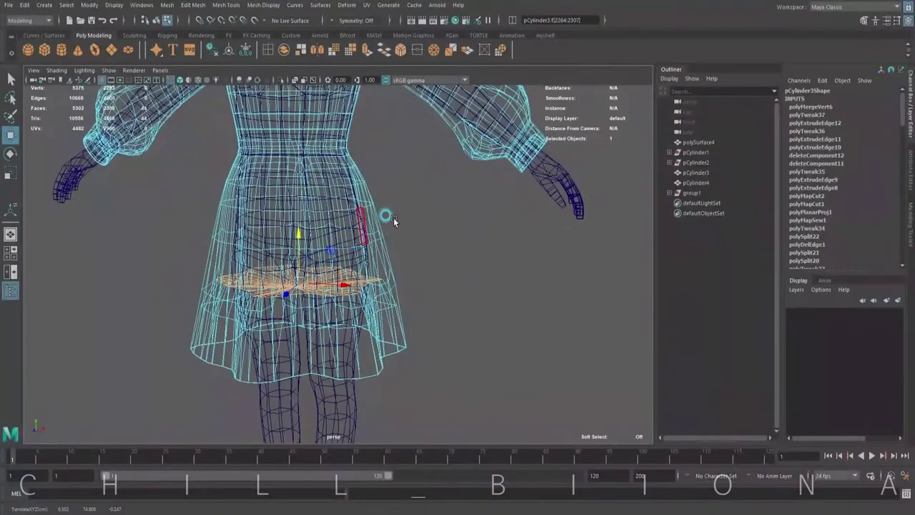
pyautogui.click(384, 215)
pyautogui.press('5')
pyautogui.keyDown('alt'); pyautogui.moveTo(325, 180); pyautogui.dragTo(345, 225); pyautogui.keyUp('alt')
pyautogui.click(296, 262)
pyautogui.moveTo(296, 262); pyautogui.dragTo(297, 279, button='right')
pyautogui.doubleClick(318, 236)
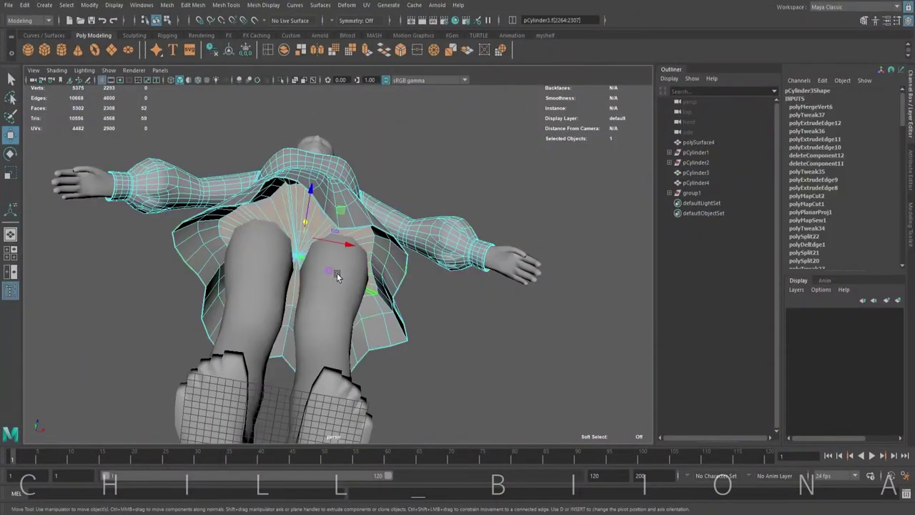
pyautogui.click(269, 5)
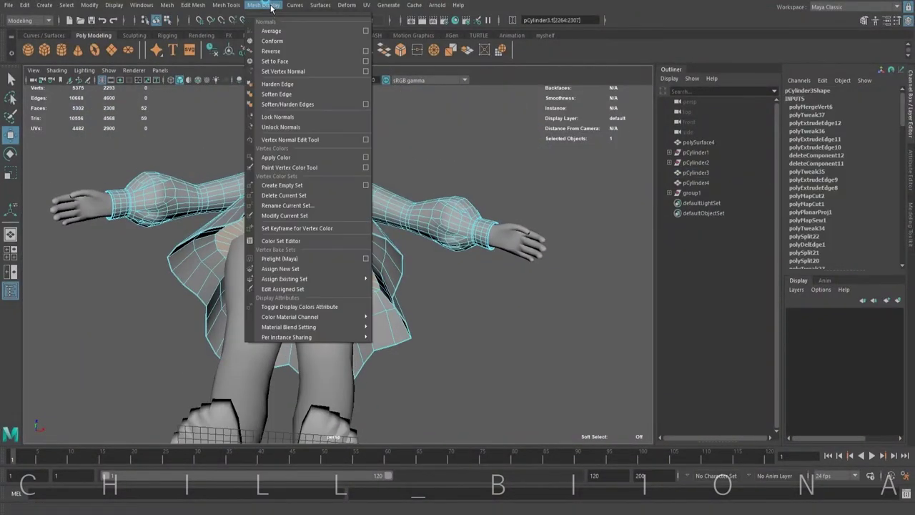
pyautogui.click(290, 94)
pyautogui.click(424, 288)
# Step: Isolate the inner skirt faces and insert an edge loop near the rim
pyautogui.moveTo(424, 288)
pyautogui.keyDown('alt'); pyautogui.mouseDown()
pyautogui.moveTo(376, 296)
pyautogui.moveTo(319, 262)
pyautogui.mouseUp(); pyautogui.keyUp('alt')
pyautogui.click(319, 263)
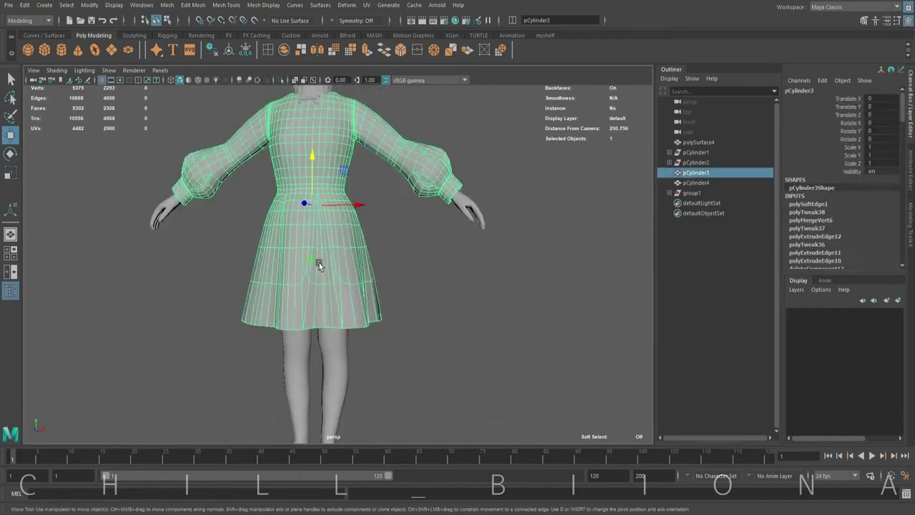
pyautogui.press('F11')
pyautogui.moveTo(429, 358); pyautogui.dragTo(219, 229)
pyautogui.hotkey('ctrl', '1')
pyautogui.press('f')
pyautogui.keyDown('alt'); pyautogui.moveTo(358, 257); pyautogui.dragTo(398, 273); pyautogui.keyUp('alt')
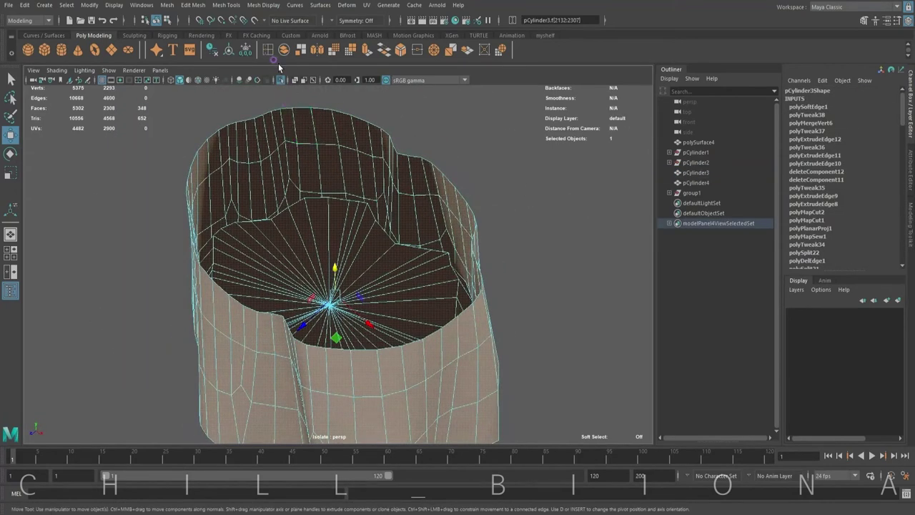
pyautogui.keyDown('alt'); pyautogui.moveTo(278, 143); pyautogui.dragTo(351, 204); pyautogui.keyUp('alt')
pyautogui.keyDown('ctrl'); pyautogui.click(400, 165); pyautogui.keyUp('ctrl')
pyautogui.keyDown('alt'); pyautogui.moveTo(459, 129); pyautogui.dragTo(354, 242); pyautogui.keyUp('alt')
pyautogui.moveTo(486, 207)
pyautogui.keyDown('alt'); pyautogui.mouseDown()
pyautogui.moveTo(398, 261)
pyautogui.moveTo(434, 281)
pyautogui.moveTo(346, 306)
pyautogui.moveTo(433, 243)
pyautogui.moveTo(419, 337)
pyautogui.mouseUp(); pyautogui.keyUp('alt')
# Step: Return to object mode and view the whole character from the back waist
pyautogui.press('F8')
pyautogui.press('F9')
pyautogui.click(346, 307)
pyautogui.press('F8')
pyautogui.hotkey('ctrl', '1')
pyautogui.scroll(-5, 411, 246)
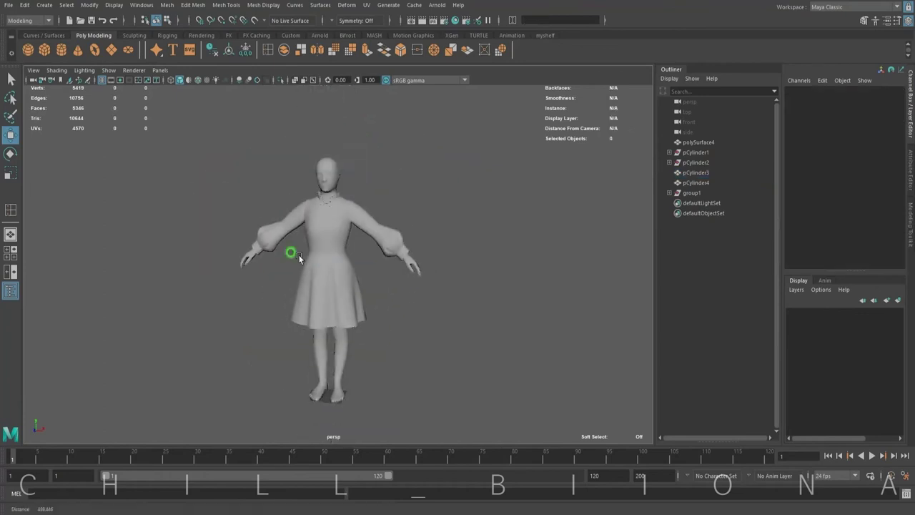
pyautogui.keyDown('alt'); pyautogui.moveTo(293, 256); pyautogui.dragTo(315, 214); pyautogui.keyUp('alt')
pyautogui.scroll(5, 316, 214)
# Step: Select skirt hem vertices and add a connecting edge between them
pyautogui.scroll(3, 286, 193)
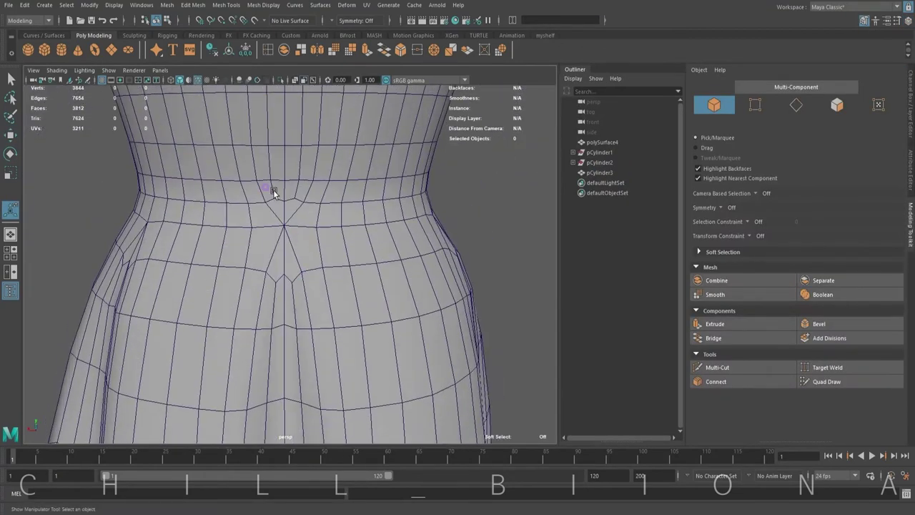
pyautogui.scroll(2, 271, 190)
pyautogui.press('F9')
pyautogui.click(276, 198)
pyautogui.scroll(2, 458, 215)
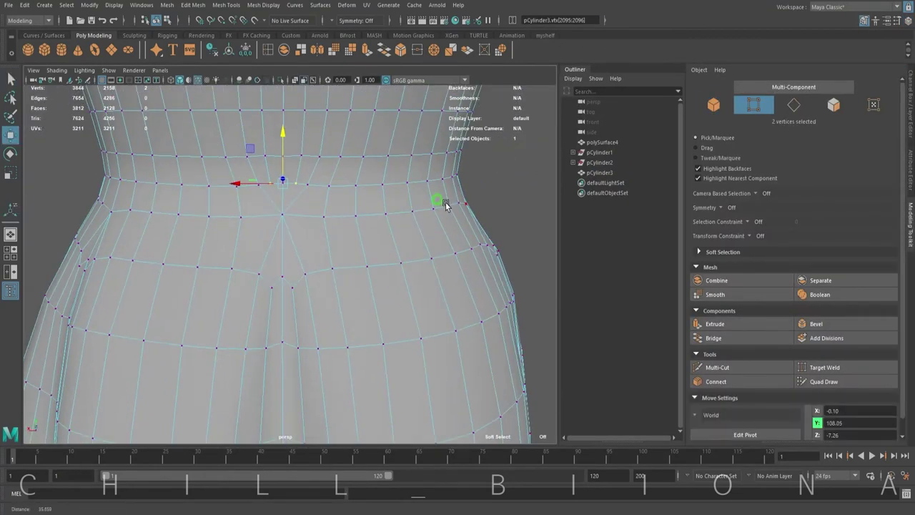
pyautogui.scroll(1, 430, 200)
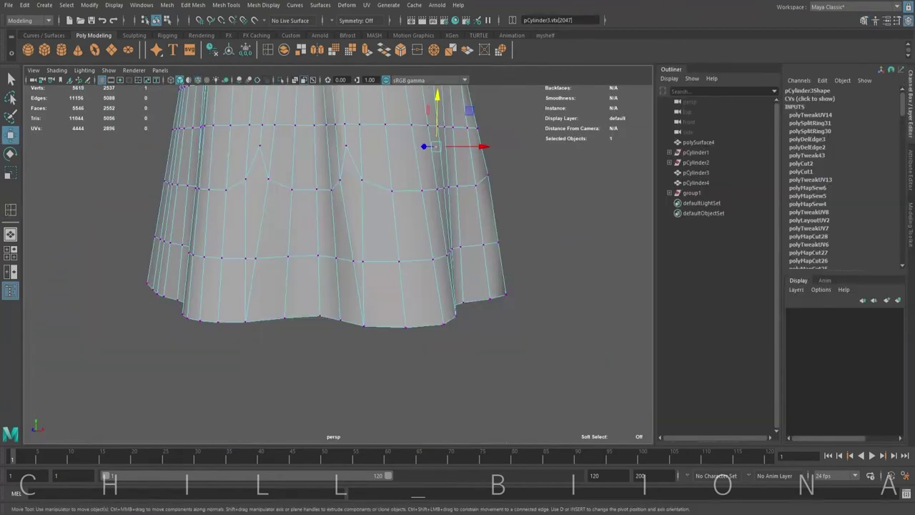
pyautogui.keyDown('alt'); pyautogui.moveTo(413, 240); pyautogui.dragTo(379, 201); pyautogui.keyUp('alt')
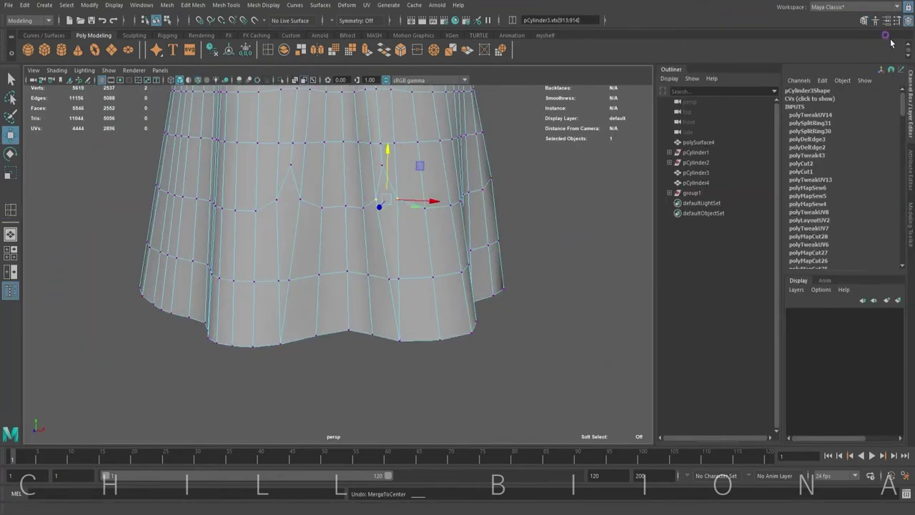
pyautogui.click(864, 20)
pyautogui.press('w')
# Step: Commit further hem edge cuts and move vertices to crease the skirt pleats
pyautogui.scroll(3, 429, 294)
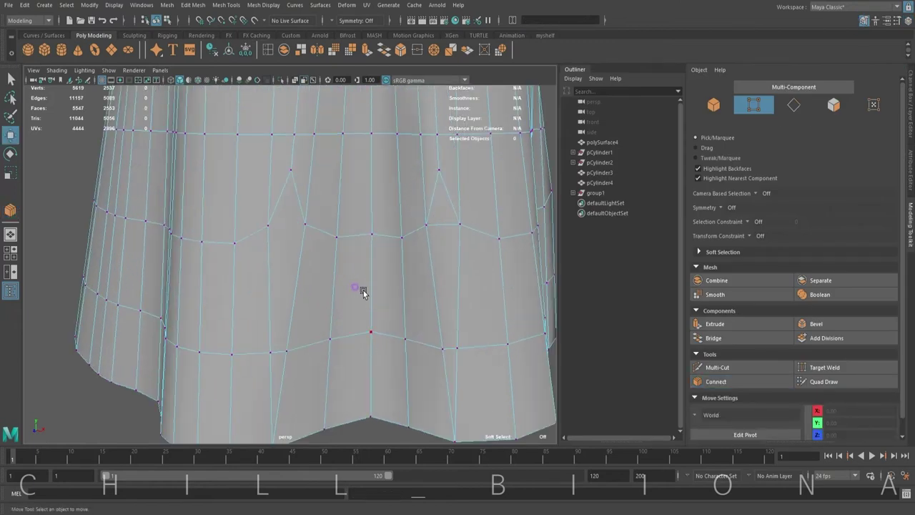
pyautogui.press('w')
pyautogui.keyDown('alt'); pyautogui.moveTo(312, 362); pyautogui.dragTo(477, 417); pyautogui.keyUp('alt')
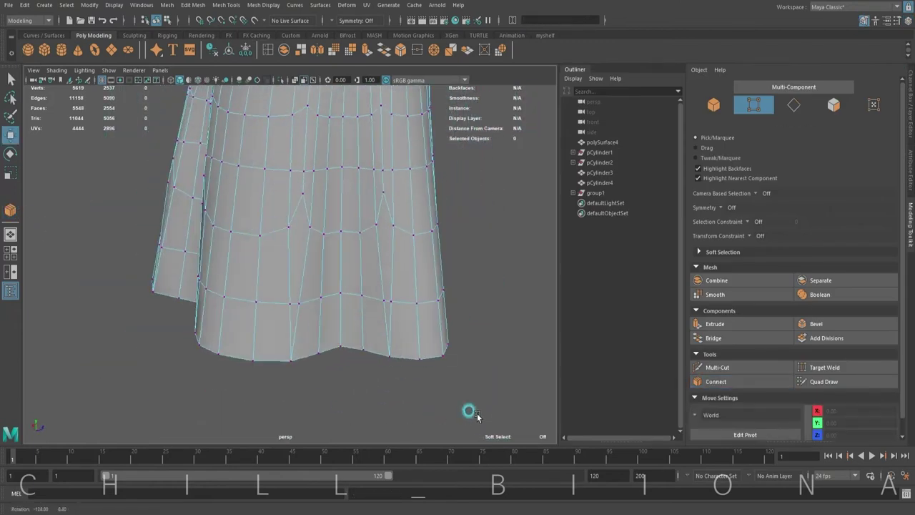
pyautogui.press('w')
pyautogui.keyDown('alt'); pyautogui.moveTo(342, 322); pyautogui.dragTo(327, 225); pyautogui.keyUp('alt')
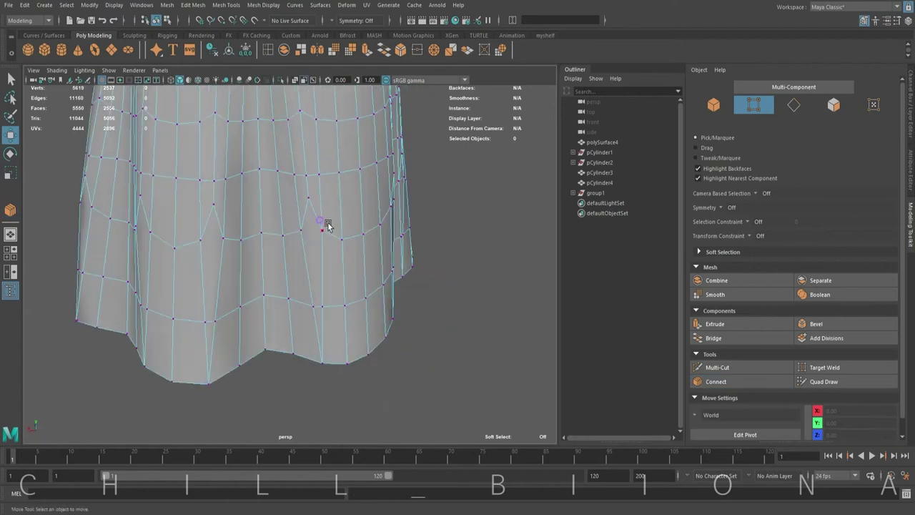
pyautogui.press('w')
pyautogui.keyDown('alt'); pyautogui.moveTo(304, 380); pyautogui.dragTo(361, 183); pyautogui.keyUp('alt')
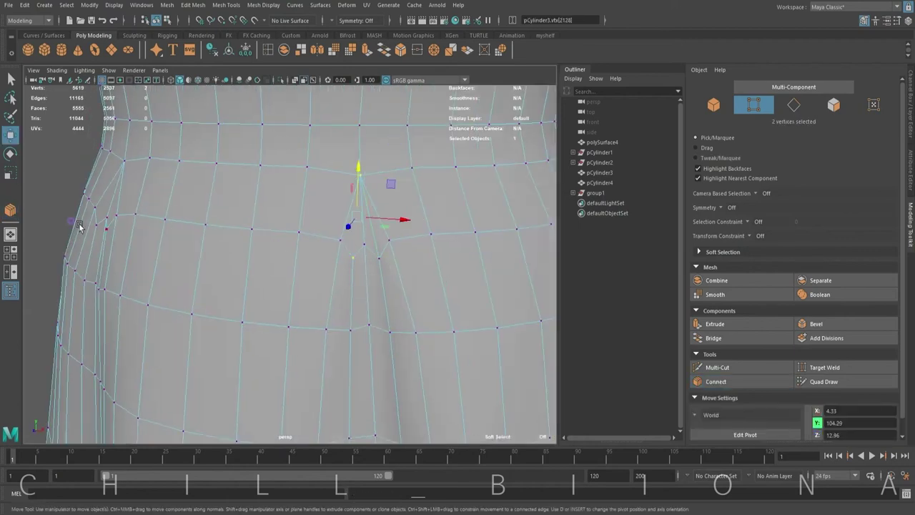
pyautogui.keyDown('alt'); pyautogui.moveTo(78, 226); pyautogui.dragTo(19, 216); pyautogui.keyUp('alt')
pyautogui.press('w')
pyautogui.moveTo(350, 317)
pyautogui.keyDown('alt'); pyautogui.mouseDown()
pyautogui.moveTo(282, 239)
pyautogui.moveTo(277, 244)
pyautogui.mouseUp(); pyautogui.keyUp('alt')
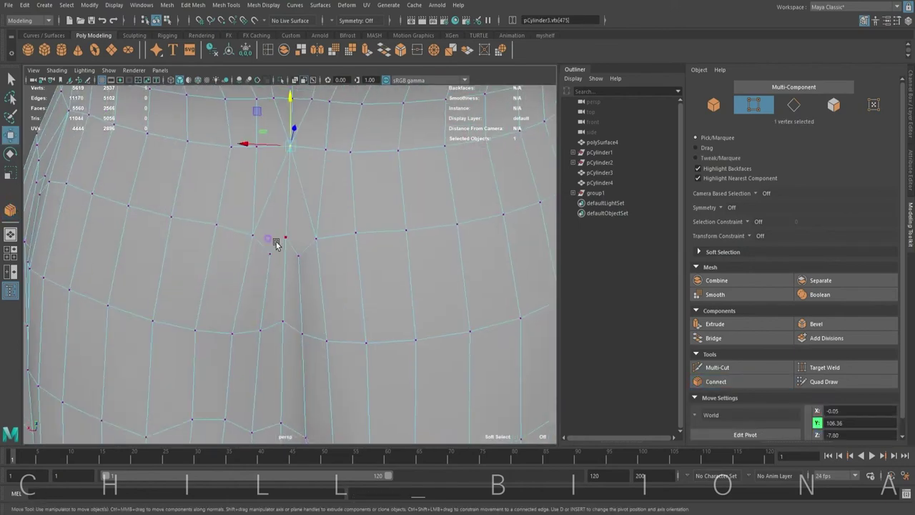
pyautogui.press('w')
pyautogui.keyDown('alt'); pyautogui.moveTo(368, 296); pyautogui.dragTo(262, 221, button='right'); pyautogui.keyUp('alt')
pyautogui.moveTo(261, 221)
pyautogui.keyDown('alt'); pyautogui.mouseDown()
pyautogui.moveTo(250, 262)
pyautogui.moveTo(441, 319)
pyautogui.moveTo(294, 180)
pyautogui.moveTo(436, 368)
pyautogui.mouseUp(); pyautogui.keyUp('alt')
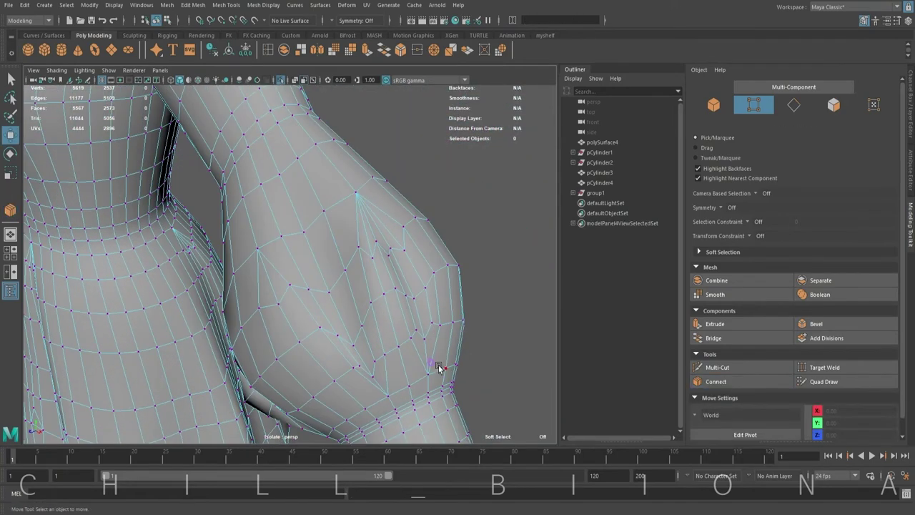
# Step: Add a new edge cut near the sleeve's wrist
pyautogui.moveTo(436, 368)
pyautogui.keyDown('alt'); pyautogui.mouseDown(button='right')
pyautogui.moveTo(261, 286)
pyautogui.moveTo(388, 313)
pyautogui.mouseUp(button='right'); pyautogui.keyUp('alt')
pyautogui.moveTo(389, 312)
pyautogui.keyDown('alt'); pyautogui.mouseDown()
pyautogui.moveTo(365, 284)
pyautogui.moveTo(234, 218)
pyautogui.mouseUp(); pyautogui.keyUp('alt')
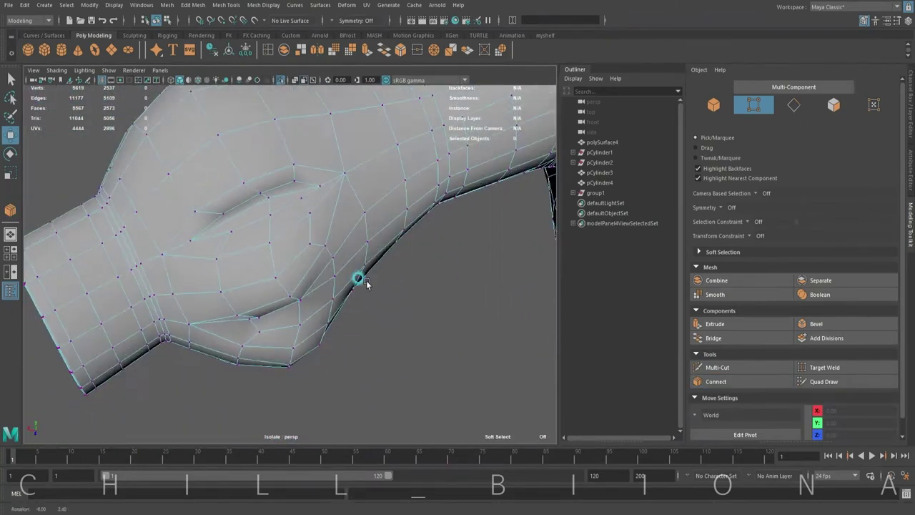
pyautogui.click(365, 284)
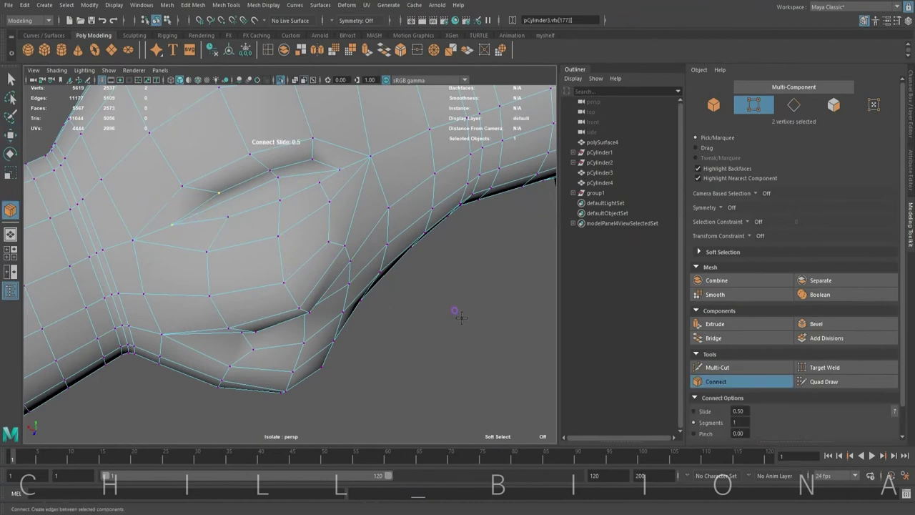
pyautogui.keyDown('alt'); pyautogui.moveTo(308, 181); pyautogui.dragTo(255, 221, button='right'); pyautogui.keyUp('alt')
pyautogui.press('w')
pyautogui.moveTo(255, 221)
pyautogui.keyDown('alt'); pyautogui.mouseDown()
pyautogui.moveTo(382, 374)
pyautogui.moveTo(486, 311)
pyautogui.moveTo(241, 223)
pyautogui.moveTo(435, 321)
pyautogui.moveTo(425, 310)
pyautogui.moveTo(408, 377)
pyautogui.moveTo(430, 301)
pyautogui.moveTo(255, 336)
pyautogui.moveTo(389, 306)
pyautogui.moveTo(293, 219)
pyautogui.mouseUp(); pyautogui.keyUp('alt')
pyautogui.click(241, 222)
pyautogui.click(435, 321)
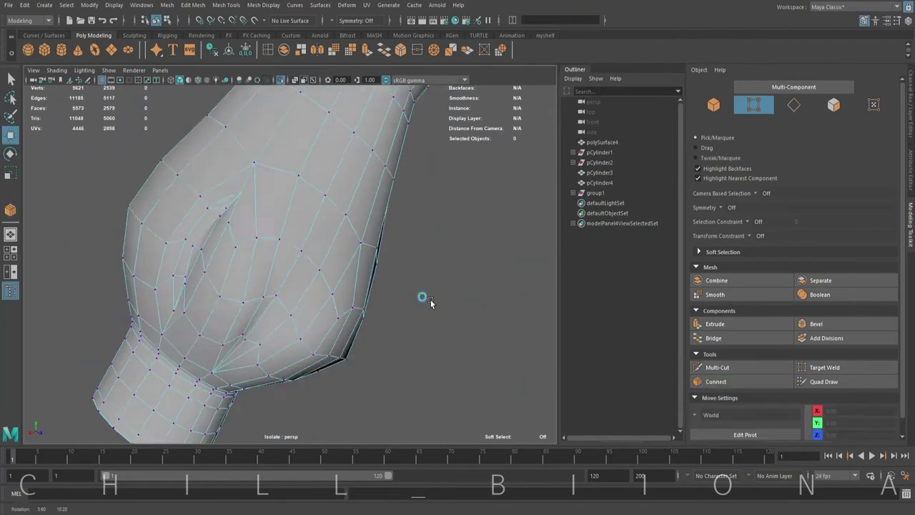
# Step: Cut across the sleeve and pull the new vertex out into a fold
pyautogui.click(255, 336)
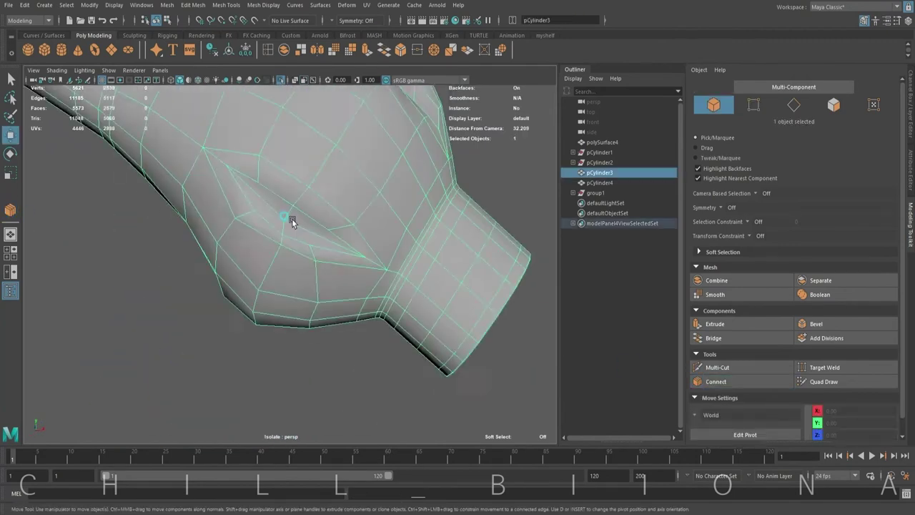
pyautogui.keyDown('shift'); pyautogui.moveTo(292, 219); pyautogui.dragTo(299, 258, button='right'); pyautogui.keyUp('shift')
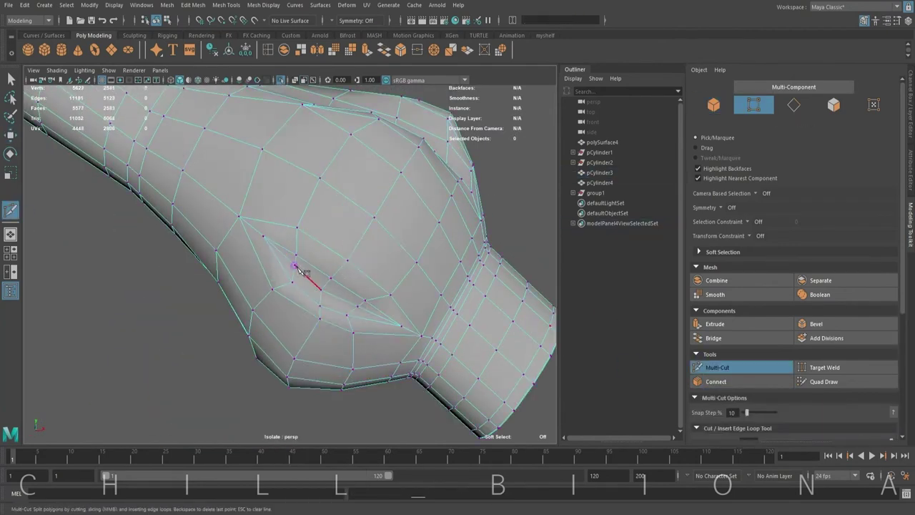
pyautogui.press('w')
pyautogui.click(294, 266)
pyautogui.moveTo(294, 266)
pyautogui.keyDown('alt'); pyautogui.mouseDown()
pyautogui.moveTo(337, 358)
pyautogui.moveTo(374, 327)
pyautogui.moveTo(292, 331)
pyautogui.moveTo(362, 379)
pyautogui.moveTo(359, 322)
pyautogui.moveTo(391, 299)
pyautogui.moveTo(431, 241)
pyautogui.mouseUp(); pyautogui.keyUp('alt')
pyautogui.click(362, 379)
pyautogui.moveTo(302, 270); pyautogui.dragTo(292, 272, button='right')
pyautogui.moveTo(292, 272)
pyautogui.keyDown('alt'); pyautogui.mouseDown()
pyautogui.moveTo(195, 285)
pyautogui.moveTo(323, 265)
pyautogui.moveTo(403, 390)
pyautogui.moveTo(291, 350)
pyautogui.mouseUp(); pyautogui.keyUp('alt')
# Step: Connect two upper-arm sleeve vertices with a new edge
pyautogui.click(402, 390)
pyautogui.keyDown('shift'); pyautogui.click(284, 347); pyautogui.keyUp('shift')
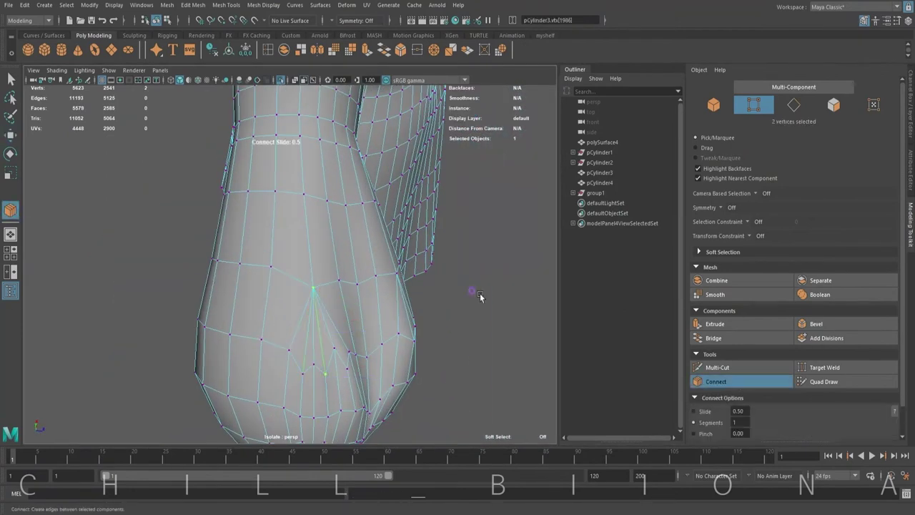
pyautogui.moveTo(479, 297)
pyautogui.keyDown('alt'); pyautogui.mouseDown()
pyautogui.moveTo(316, 286)
pyautogui.moveTo(184, 255)
pyautogui.moveTo(50, 200)
pyautogui.moveTo(303, 251)
pyautogui.moveTo(374, 216)
pyautogui.mouseUp(); pyautogui.keyUp('alt')
pyautogui.press('w')
pyautogui.click(280, 179)
pyautogui.keyDown('alt'); pyautogui.moveTo(280, 179); pyautogui.dragTo(264, 255); pyautogui.keyUp('alt')
pyautogui.click(314, 243)
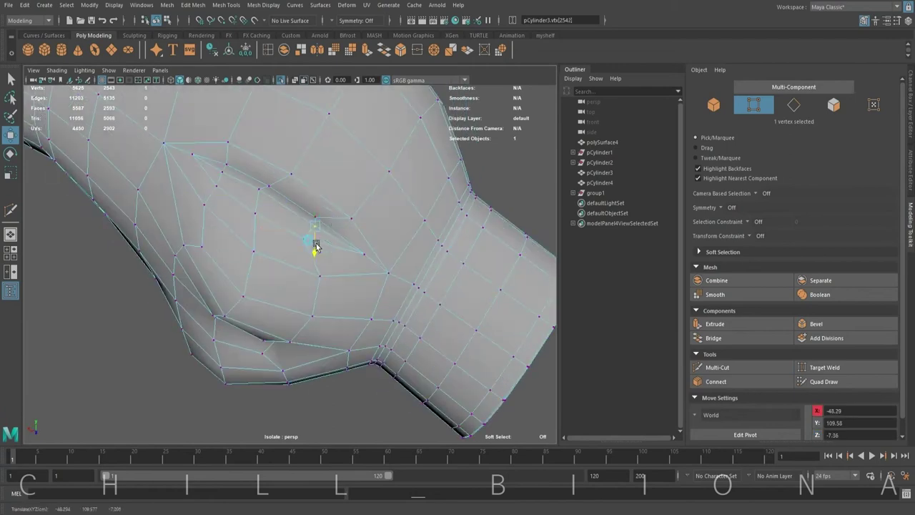
# Step: Cut another edge across the sleeve and drag its vertices into puff-sleeve creases
pyautogui.keyDown('alt'); pyautogui.moveTo(380, 227); pyautogui.dragTo(429, 300); pyautogui.keyUp('alt')
pyautogui.click(338, 241)
pyautogui.keyDown('shift'); pyautogui.click(295, 341); pyautogui.keyUp('shift')
pyautogui.keyDown('alt'); pyautogui.moveTo(272, 273); pyautogui.dragTo(401, 286); pyautogui.keyUp('alt')
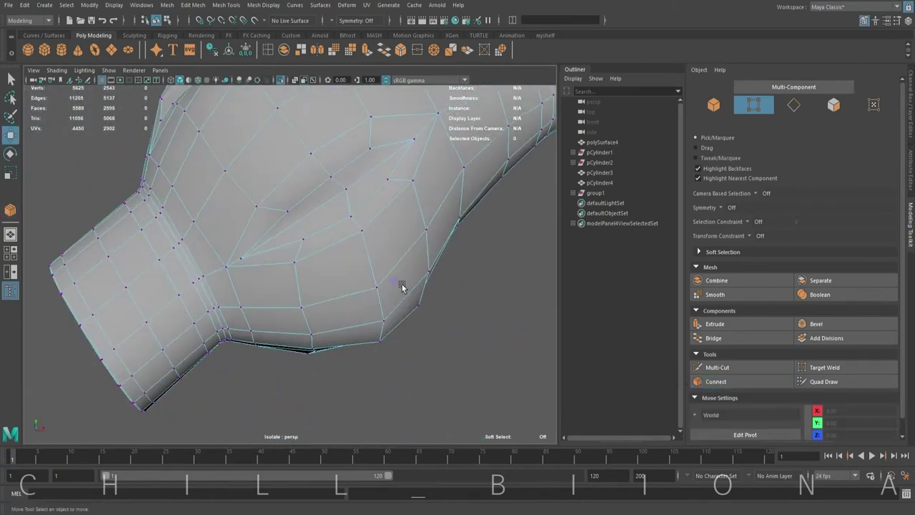
pyautogui.press('w')
pyautogui.click(387, 181)
pyautogui.moveTo(387, 180)
pyautogui.keyDown('alt'); pyautogui.mouseDown()
pyautogui.moveTo(384, 286)
pyautogui.moveTo(364, 251)
pyautogui.moveTo(315, 262)
pyautogui.moveTo(279, 287)
pyautogui.moveTo(316, 246)
pyautogui.moveTo(425, 225)
pyautogui.mouseUp(); pyautogui.keyUp('alt')
pyautogui.click(372, 346)
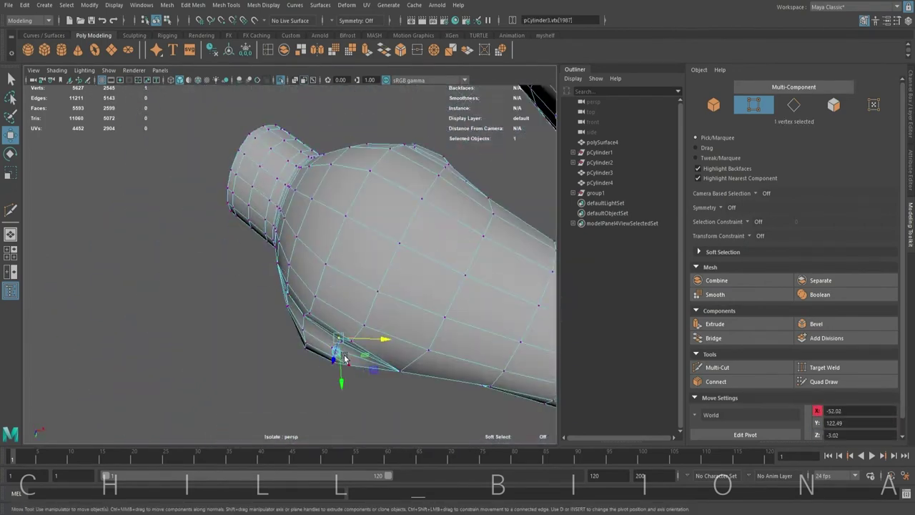
pyautogui.moveTo(372, 345)
pyautogui.keyDown('alt'); pyautogui.mouseDown()
pyautogui.moveTo(416, 362)
pyautogui.moveTo(179, 211)
pyautogui.mouseUp(); pyautogui.keyUp('alt')
# Step: Add a further cut across the skirt pleats on the dress mesh
pyautogui.press('F8')
pyautogui.click(327, 210)
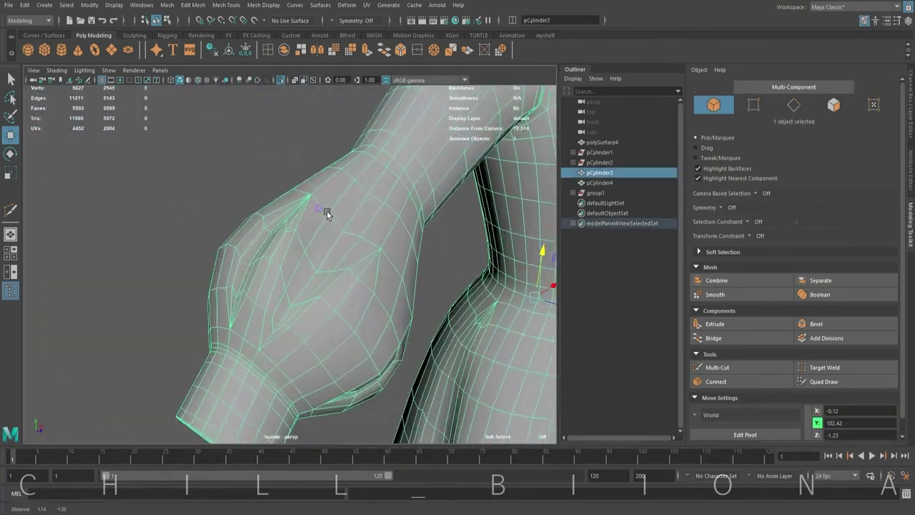
pyautogui.moveTo(326, 211)
pyautogui.keyDown('alt'); pyautogui.mouseDown()
pyautogui.moveTo(341, 234)
pyautogui.moveTo(299, 251)
pyautogui.mouseUp(); pyautogui.keyUp('alt')
pyautogui.moveTo(265, 261); pyautogui.dragTo(309, 175, button='right')
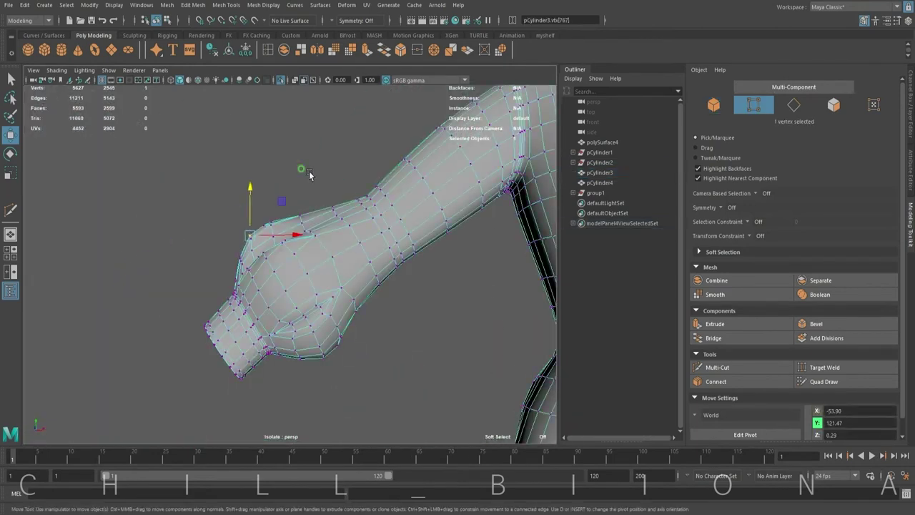
pyautogui.moveTo(336, 161)
pyautogui.keyDown('alt'); pyautogui.mouseDown()
pyautogui.moveTo(296, 241)
pyautogui.moveTo(265, 239)
pyautogui.moveTo(337, 231)
pyautogui.mouseUp(); pyautogui.keyUp('alt')
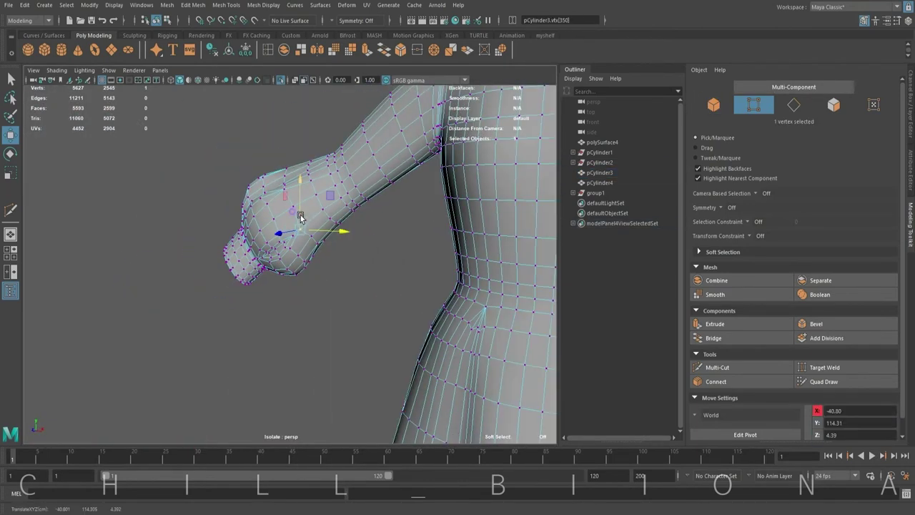
pyautogui.scroll(-5, 421, 267)
pyautogui.moveTo(512, 232)
pyautogui.keyDown('alt'); pyautogui.mouseDown()
pyautogui.moveTo(441, 321)
pyautogui.moveTo(333, 184)
pyautogui.moveTo(229, 337)
pyautogui.moveTo(298, 298)
pyautogui.moveTo(382, 176)
pyautogui.mouseUp(); pyautogui.keyUp('alt')
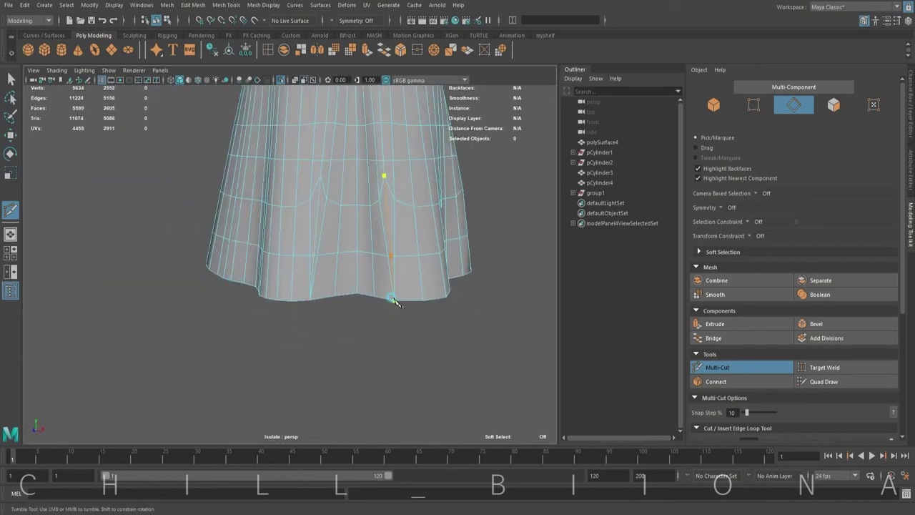
pyautogui.press('F8')
pyautogui.press('w')
pyautogui.click(313, 227)
pyautogui.click(359, 238)
pyautogui.moveTo(359, 237)
pyautogui.keyDown('alt'); pyautogui.mouseDown()
pyautogui.moveTo(374, 241)
pyautogui.moveTo(301, 257)
pyautogui.moveTo(210, 255)
pyautogui.moveTo(190, 267)
pyautogui.mouseUp(); pyautogui.keyUp('alt')
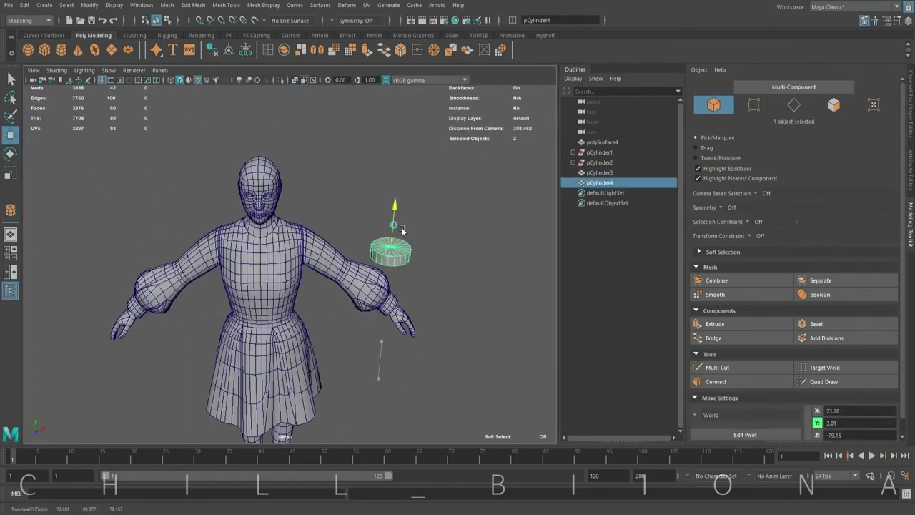
# Step: Move the small cylinder up onto the neck and check its placement from several angles
pyautogui.moveTo(403, 231); pyautogui.dragTo(304, 214)
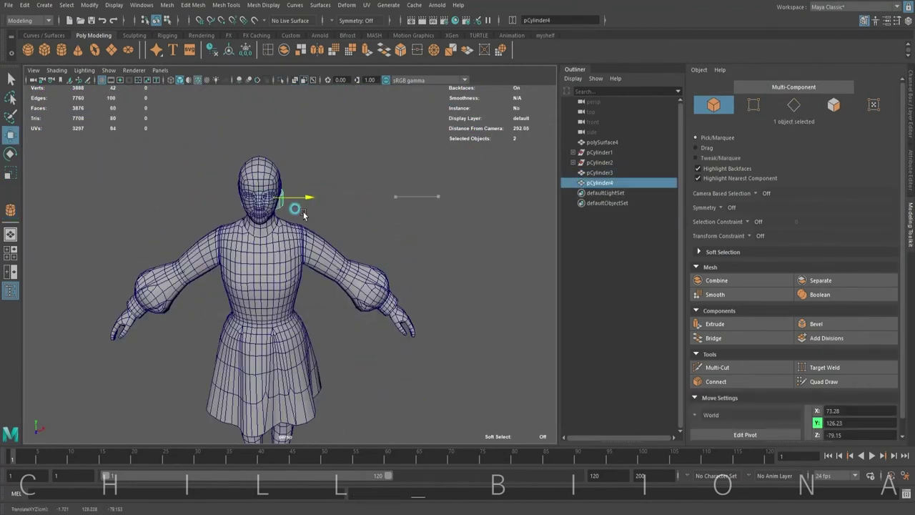
pyautogui.moveTo(221, 325)
pyautogui.mouseDown()
pyautogui.moveTo(286, 218)
pyautogui.moveTo(259, 185)
pyautogui.moveTo(290, 221)
pyautogui.moveTo(258, 209)
pyautogui.moveTo(270, 209)
pyautogui.moveTo(264, 171)
pyautogui.mouseUp()
pyautogui.scroll(5, 295, 252)
pyautogui.hotkey('ctrl', '1')
pyautogui.click(198, 183)
pyautogui.moveTo(199, 183)
pyautogui.mouseDown()
pyautogui.moveTo(323, 215)
pyautogui.moveTo(368, 194)
pyautogui.moveTo(148, 194)
pyautogui.mouseUp()
pyautogui.hotkey('ctrl', '1')
pyautogui.moveTo(327, 188)
pyautogui.keyDown('alt'); pyautogui.mouseDown()
pyautogui.moveTo(493, 213)
pyautogui.moveTo(307, 190)
pyautogui.moveTo(423, 265)
pyautogui.mouseUp(); pyautogui.keyUp('alt')
# Step: In side wireframe, marquee-select the cylinder's ring vertices and move them to fit the neck
pyautogui.click(296, 184)
pyautogui.press('space')
pyautogui.press('4')
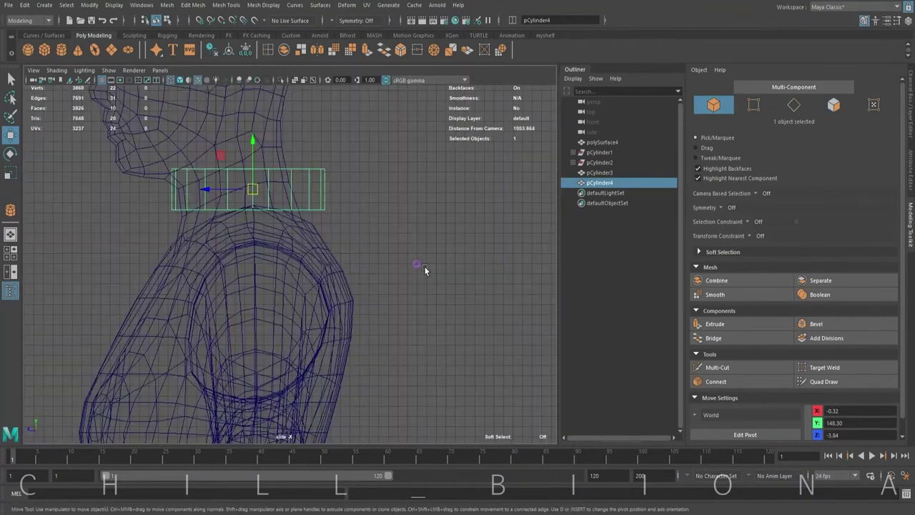
pyautogui.press('F9')
pyautogui.moveTo(351, 221); pyautogui.dragTo(299, 177)
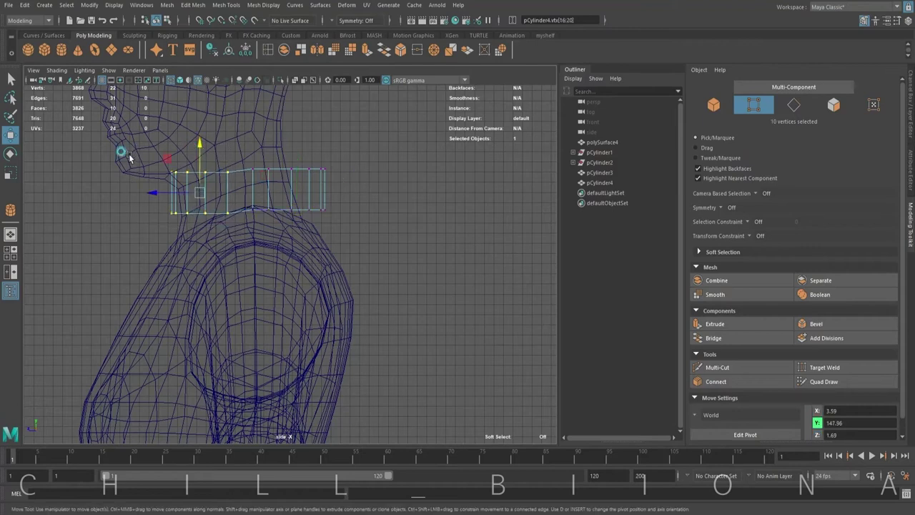
pyautogui.moveTo(197, 150); pyautogui.dragTo(187, 155)
pyautogui.moveTo(190, 227); pyautogui.dragTo(171, 164)
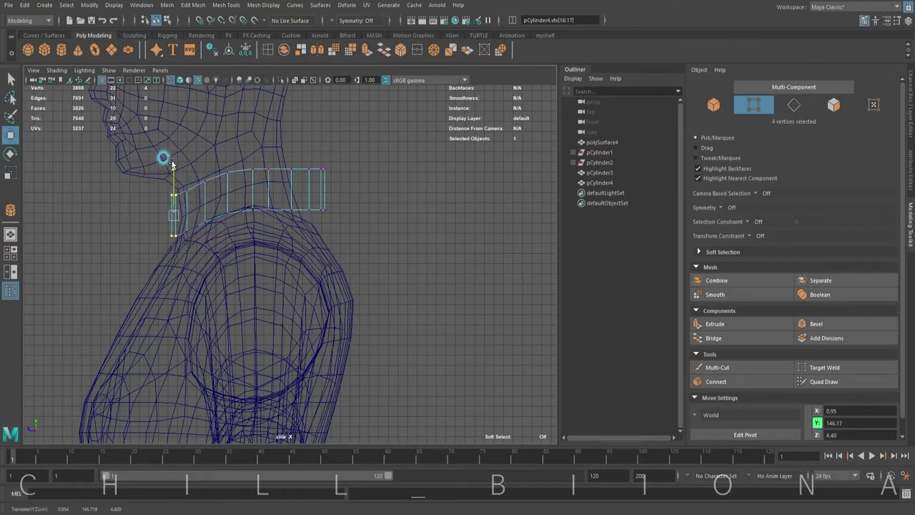
pyautogui.moveTo(157, 247); pyautogui.dragTo(172, 178)
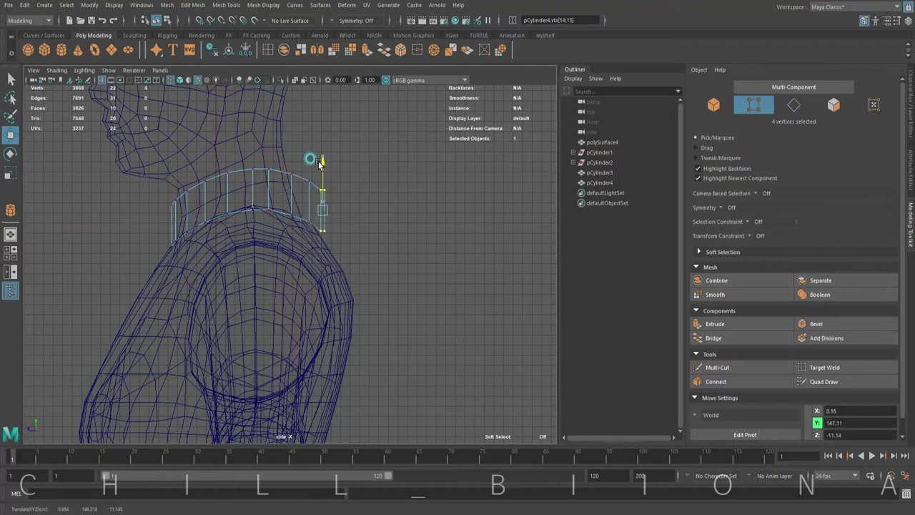
pyautogui.keyDown('shift'); pyautogui.moveTo(319, 161); pyautogui.dragTo(276, 205); pyautogui.keyUp('shift')
# Step: Return to solid shading, adjust the band's back vertices, and isolate the collar band
pyautogui.click(180, 80)
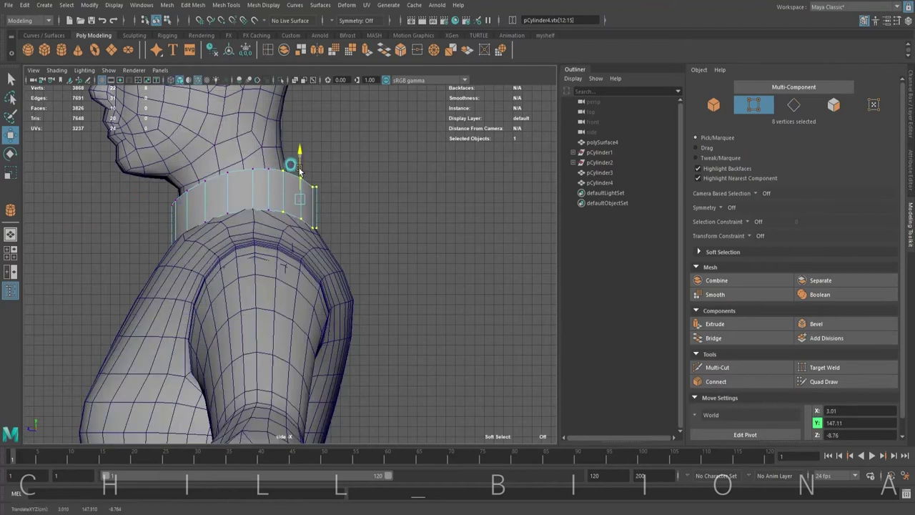
pyautogui.moveTo(299, 170)
pyautogui.keyDown('alt'); pyautogui.mouseDown()
pyautogui.moveTo(367, 250)
pyautogui.moveTo(311, 239)
pyautogui.mouseUp(); pyautogui.keyUp('alt')
pyautogui.click(327, 179)
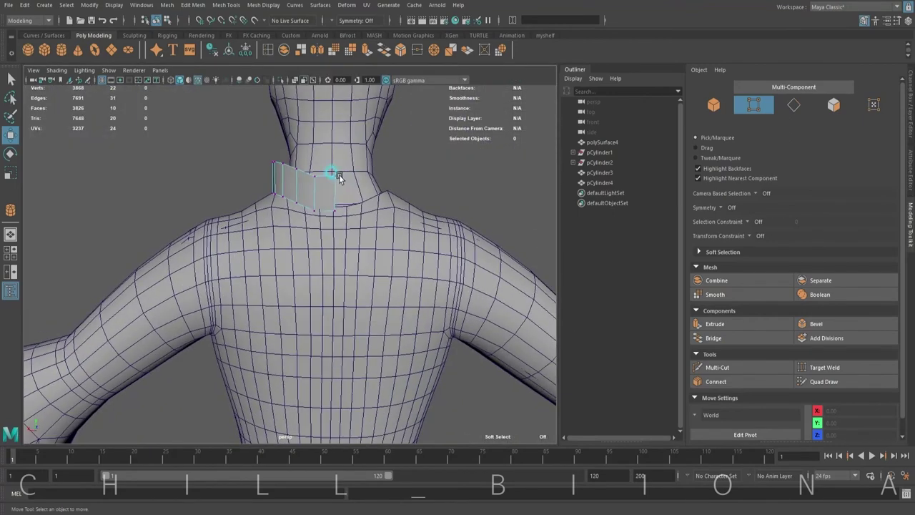
pyautogui.moveTo(311, 194)
pyautogui.keyDown('alt'); pyautogui.mouseDown()
pyautogui.moveTo(467, 246)
pyautogui.moveTo(415, 243)
pyautogui.mouseUp(); pyautogui.keyUp('alt')
pyautogui.press('F8')
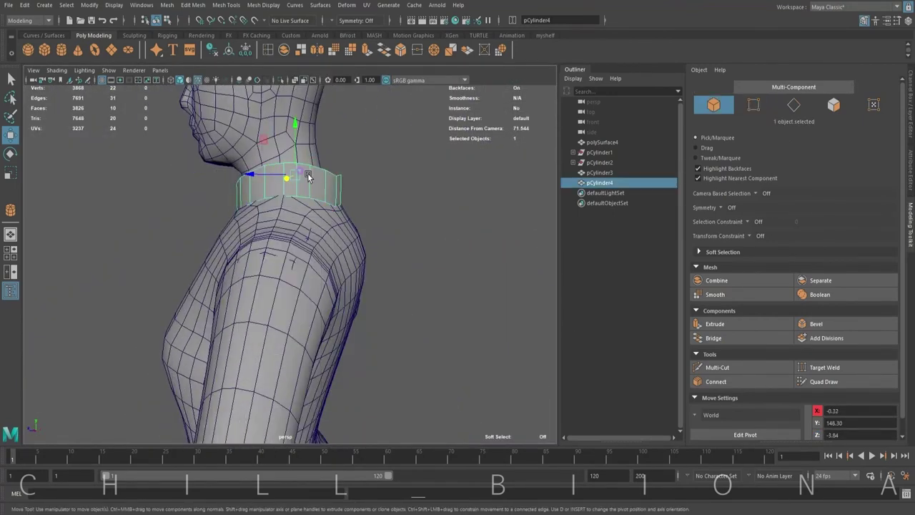
pyautogui.keyDown('alt'); pyautogui.moveTo(275, 157); pyautogui.dragTo(286, 184); pyautogui.keyUp('alt')
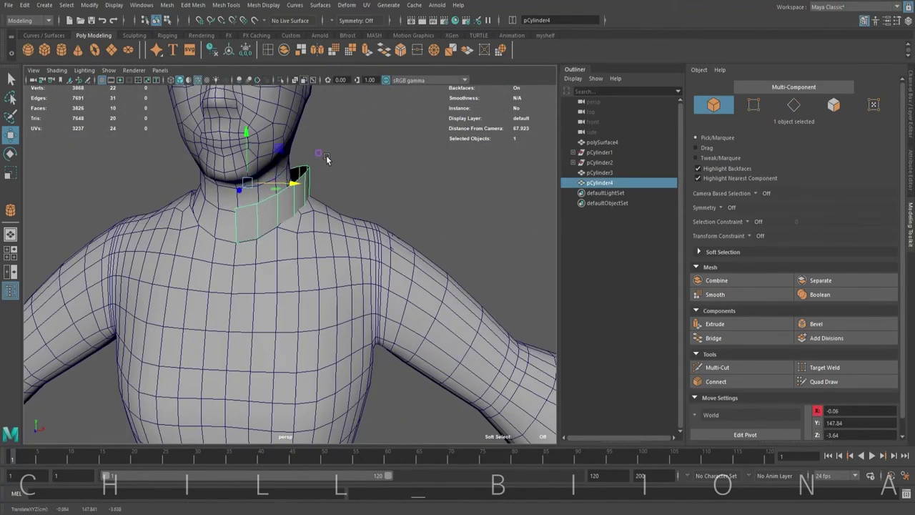
pyautogui.scroll(-5, 297, 205)
pyautogui.scroll(2, 278, 204)
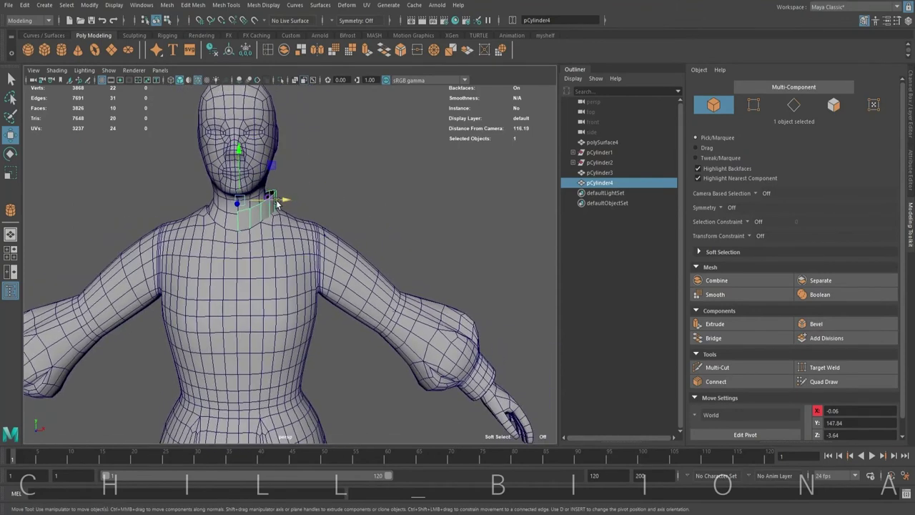
pyautogui.click(279, 82)
pyautogui.moveTo(302, 221)
pyautogui.keyDown('alt'); pyautogui.mouseDown()
pyautogui.moveTo(296, 225)
pyautogui.moveTo(293, 193)
pyautogui.mouseUp(); pyautogui.keyUp('alt')
# Step: Select the collar band's edge loop and the edges at the strip's ends
pyautogui.press('F10')
pyautogui.doubleClick(333, 232)
pyautogui.click(234, 230)
pyautogui.click(213, 238)
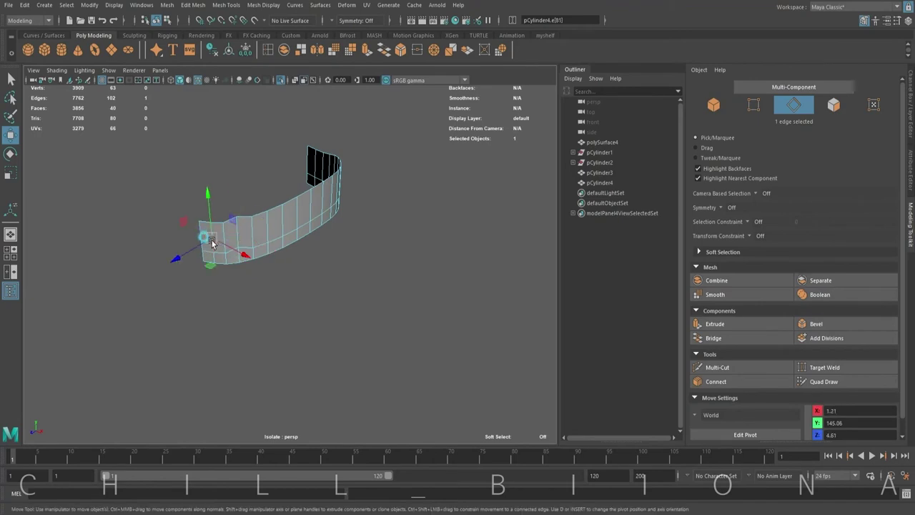
pyautogui.click(293, 213)
pyautogui.moveTo(293, 213)
pyautogui.keyDown('alt'); pyautogui.mouseDown()
pyautogui.moveTo(351, 245)
pyautogui.moveTo(323, 253)
pyautogui.moveTo(543, 208)
pyautogui.mouseUp(); pyautogui.keyUp('alt')
pyautogui.click(323, 253)
pyautogui.moveTo(381, 174); pyautogui.dragTo(419, 159, button='right')
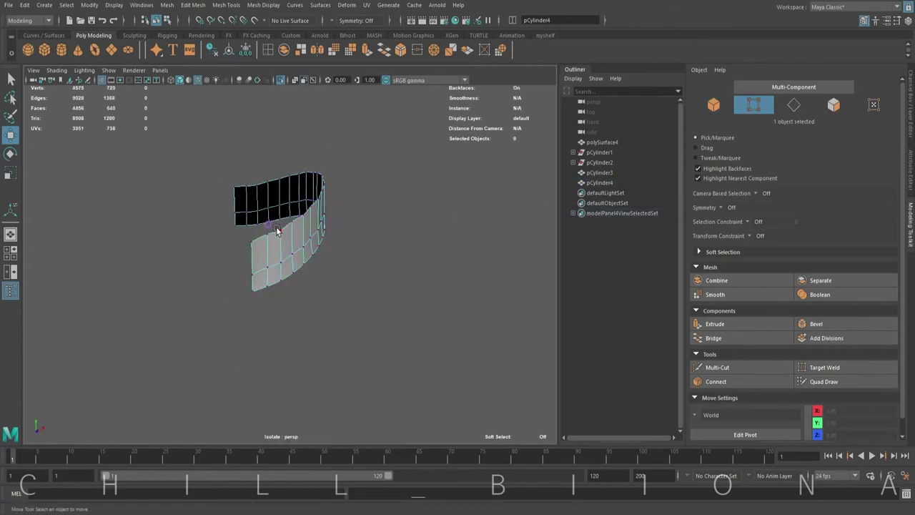
# Step: Pick and adjust vertices along the curved collar strip
pyautogui.click(286, 239)
pyautogui.keyDown('alt'); pyautogui.moveTo(286, 239); pyautogui.dragTo(309, 258); pyautogui.keyUp('alt')
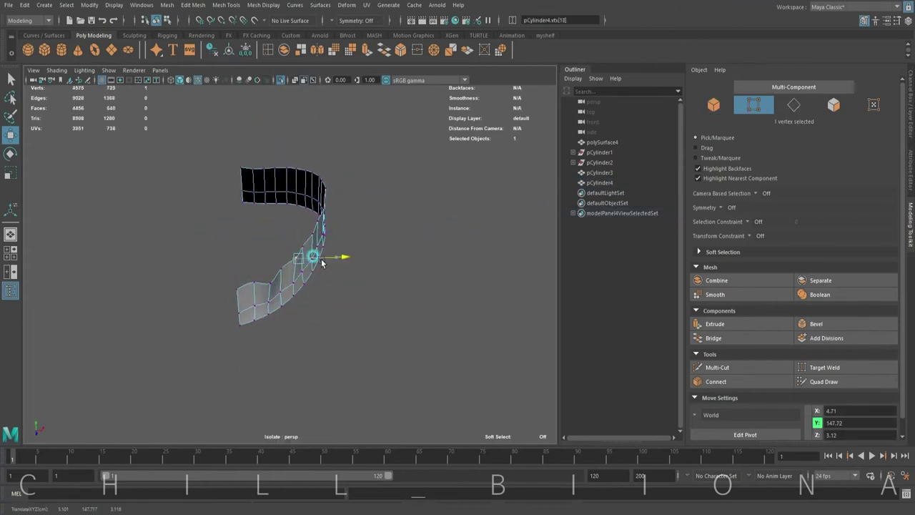
pyautogui.click(320, 254)
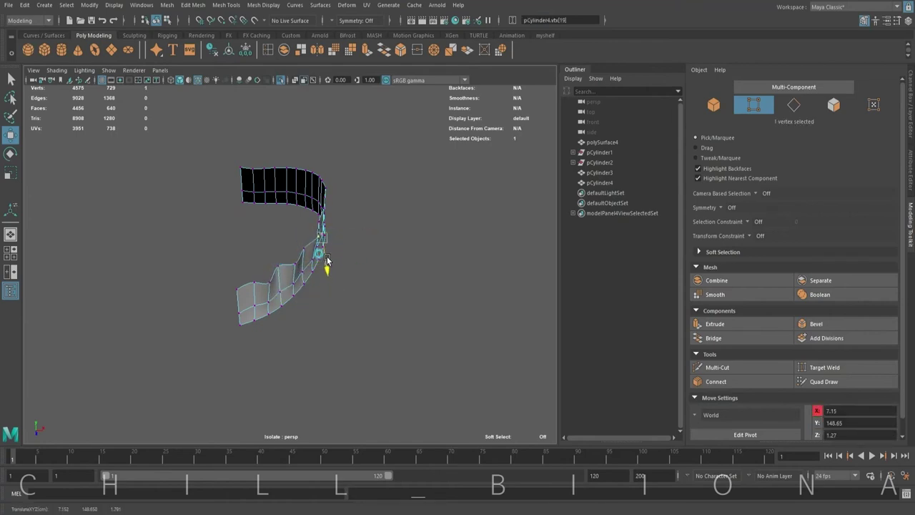
pyautogui.click(300, 249)
pyautogui.moveTo(300, 249)
pyautogui.keyDown('alt'); pyautogui.mouseDown()
pyautogui.moveTo(317, 227)
pyautogui.moveTo(327, 273)
pyautogui.mouseUp(); pyautogui.keyUp('alt')
pyautogui.click(284, 225)
pyautogui.click(293, 247)
pyautogui.click(318, 256)
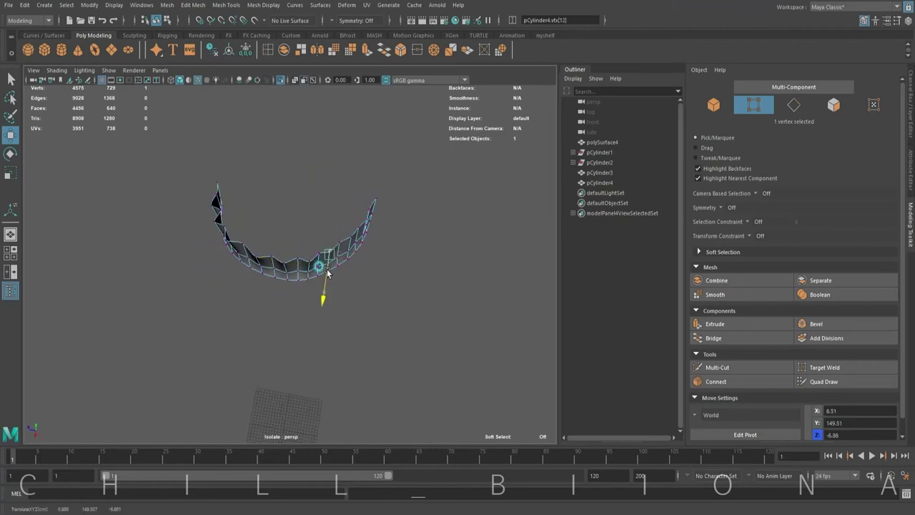
pyautogui.click(361, 246)
pyautogui.keyDown('alt'); pyautogui.moveTo(361, 247); pyautogui.dragTo(355, 252); pyautogui.keyUp('alt')
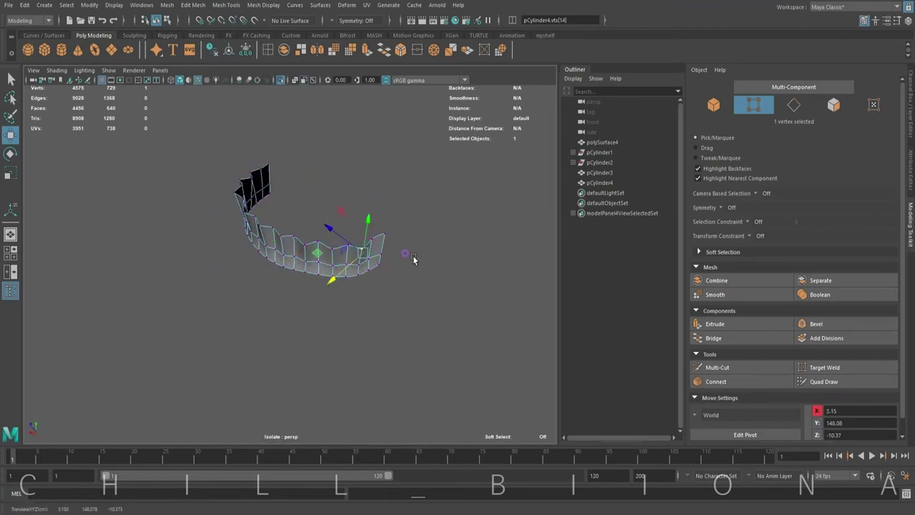
pyautogui.moveTo(413, 258)
pyautogui.keyDown('alt'); pyautogui.mouseDown()
pyautogui.moveTo(388, 206)
pyautogui.moveTo(402, 230)
pyautogui.moveTo(378, 206)
pyautogui.moveTo(183, 215)
pyautogui.moveTo(387, 212)
pyautogui.moveTo(434, 199)
pyautogui.mouseUp(); pyautogui.keyUp('alt')
# Step: In front view with the body shown, move the collar's inner edge vertices to X=0
pyautogui.press('F8')
pyautogui.hotkey('ctrl', '1')
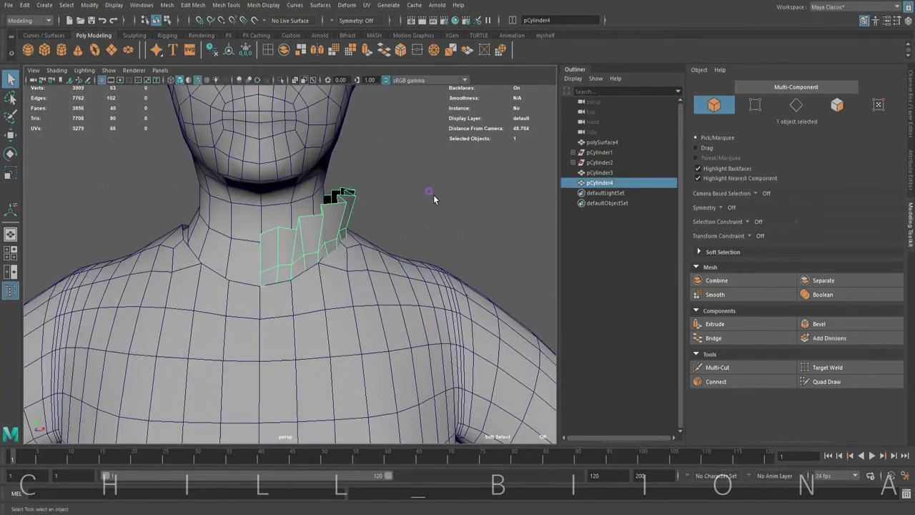
pyautogui.click(11, 272)
pyautogui.press('space')
pyautogui.scroll(5, 297, 198)
pyautogui.press('w')
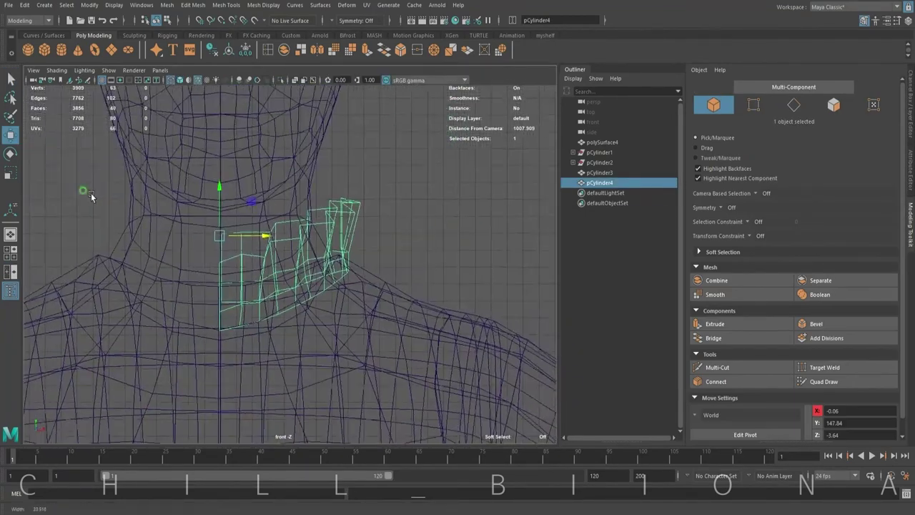
pyautogui.rightClick(164, 224)
pyautogui.scroll(-5, 286, 214)
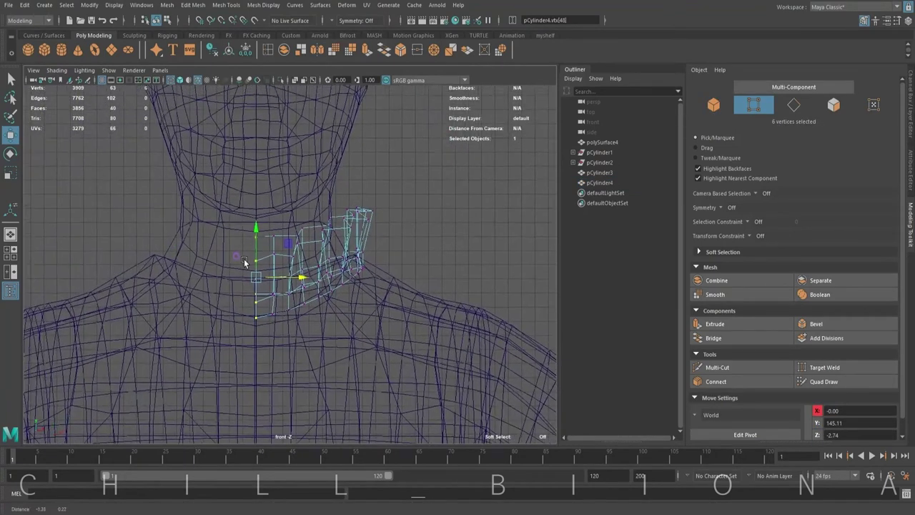
# Step: Mirror the half collar with the mirror Axis Position set to Object
pyautogui.press('q')
pyautogui.click(315, 51)
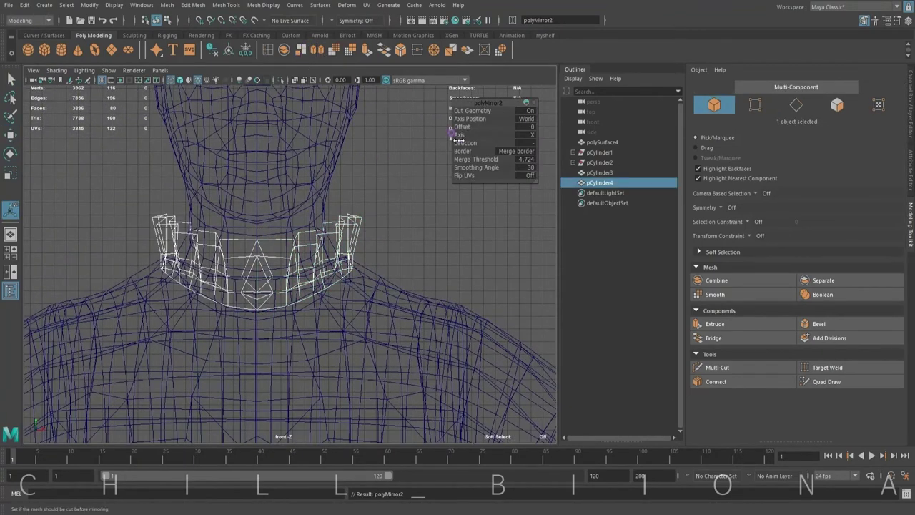
pyautogui.click(529, 119)
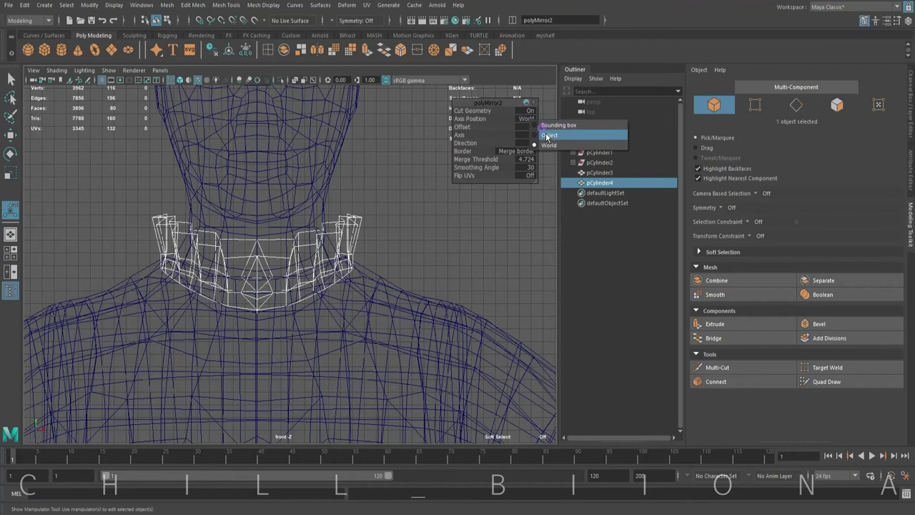
pyautogui.click(543, 135)
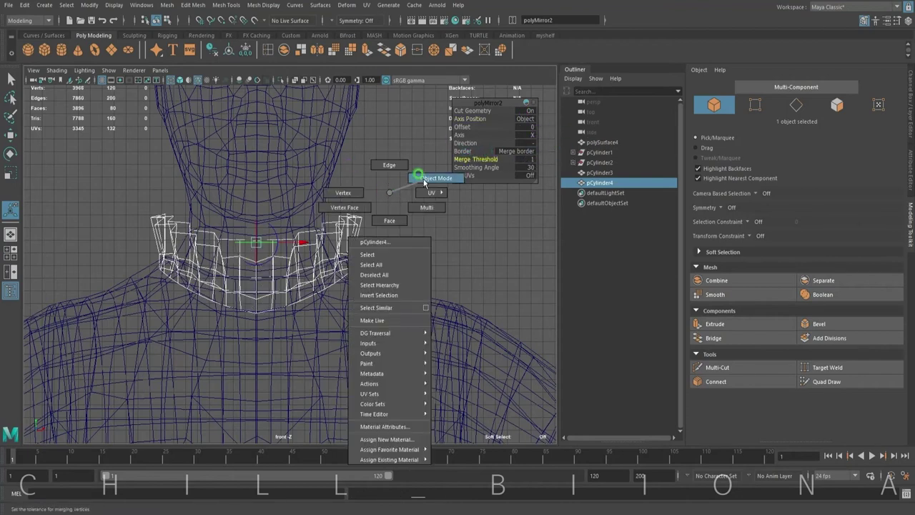
pyautogui.moveTo(388, 194); pyautogui.dragTo(408, 180, button='right')
pyautogui.press('space')
pyautogui.keyDown('alt'); pyautogui.moveTo(143, 286); pyautogui.dragTo(198, 302); pyautogui.keyUp('alt')
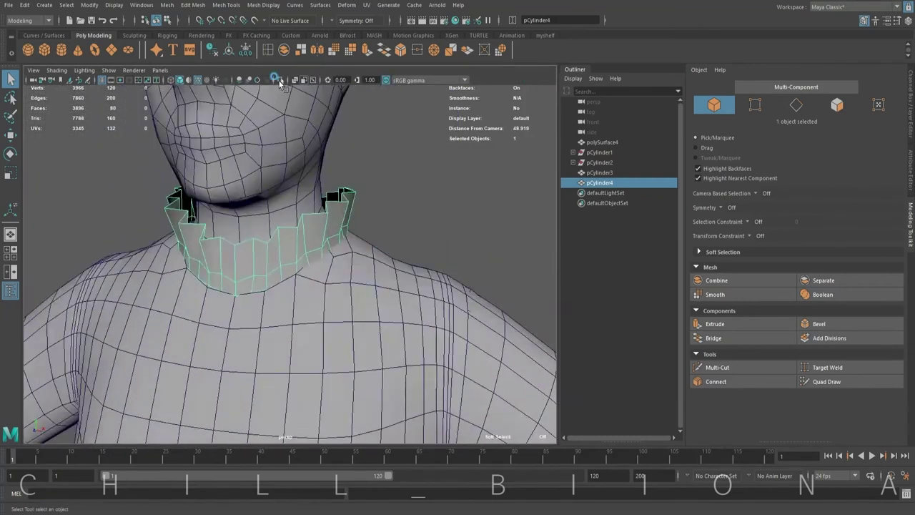
# Step: Extrude the collar's faces to a 0.3 thickness and insert two edge loops
pyautogui.hotkey('ctrl', '1')
pyautogui.hotkey('ctrl', 'e')
pyautogui.moveTo(476, 132); pyautogui.dragTo(477, 111, button='middle')
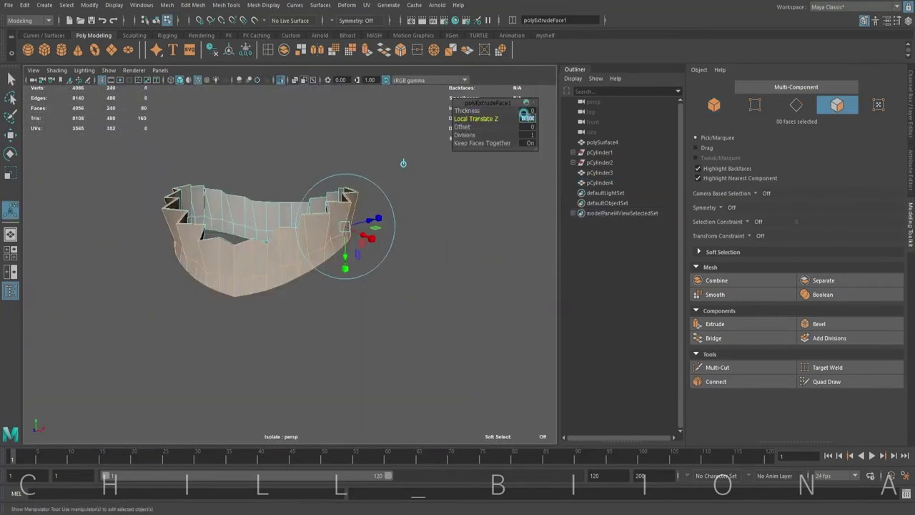
pyautogui.press('f')
pyautogui.keyDown('shift'); pyautogui.moveTo(429, 219); pyautogui.dragTo(401, 236, button='right'); pyautogui.keyUp('shift')
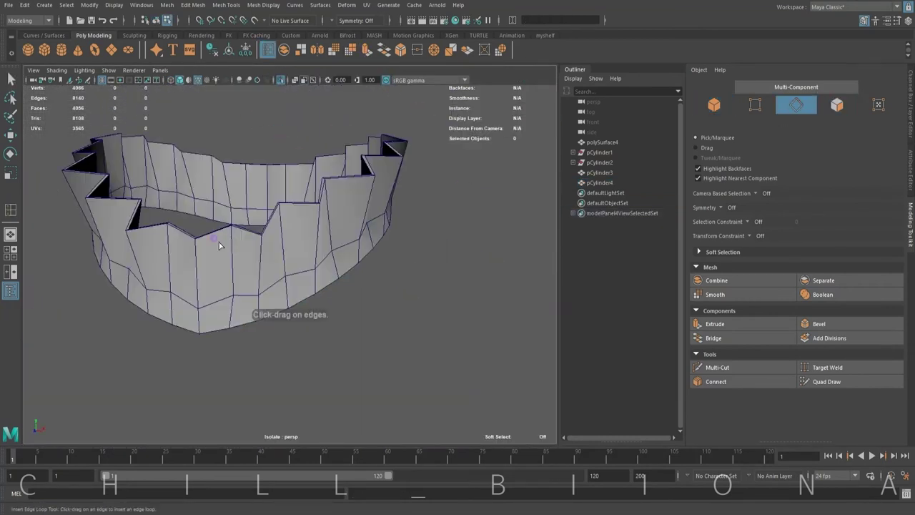
pyautogui.click(197, 245)
pyautogui.moveTo(367, 217)
pyautogui.keyDown('alt'); pyautogui.mouseDown()
pyautogui.moveTo(378, 276)
pyautogui.moveTo(384, 272)
pyautogui.mouseUp(); pyautogui.keyUp('alt')
pyautogui.scroll(3, 230, 139)
pyautogui.click(230, 139)
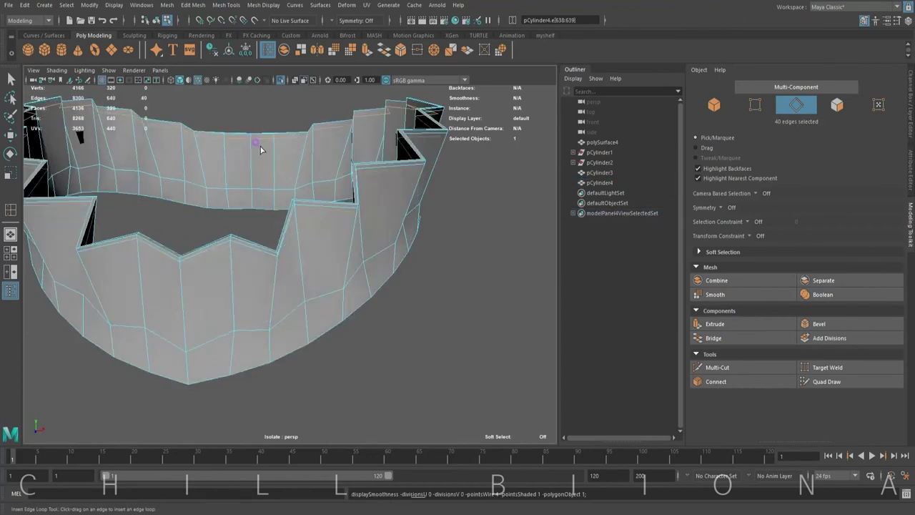
# Step: Smooth the collar mesh and view it back on the full body
pyautogui.press('w')
pyautogui.moveTo(216, 164); pyautogui.dragTo(236, 107, button='right')
pyautogui.press('f')
pyautogui.click(332, 50)
pyautogui.click(403, 245)
pyautogui.moveTo(403, 245)
pyautogui.keyDown('alt'); pyautogui.mouseDown()
pyautogui.moveTo(417, 246)
pyautogui.moveTo(302, 259)
pyautogui.mouseUp(); pyautogui.keyUp('alt')
pyautogui.hotkey('ctrl', '1')
pyautogui.moveTo(302, 260)
pyautogui.keyDown('alt'); pyautogui.mouseDown(button='right')
pyautogui.moveTo(300, 211)
pyautogui.moveTo(285, 256)
pyautogui.mouseUp(button='right'); pyautogui.keyUp('alt')
pyautogui.click(285, 256)
# Step: Isolate the collar and select an edge loop around it
pyautogui.press('w')
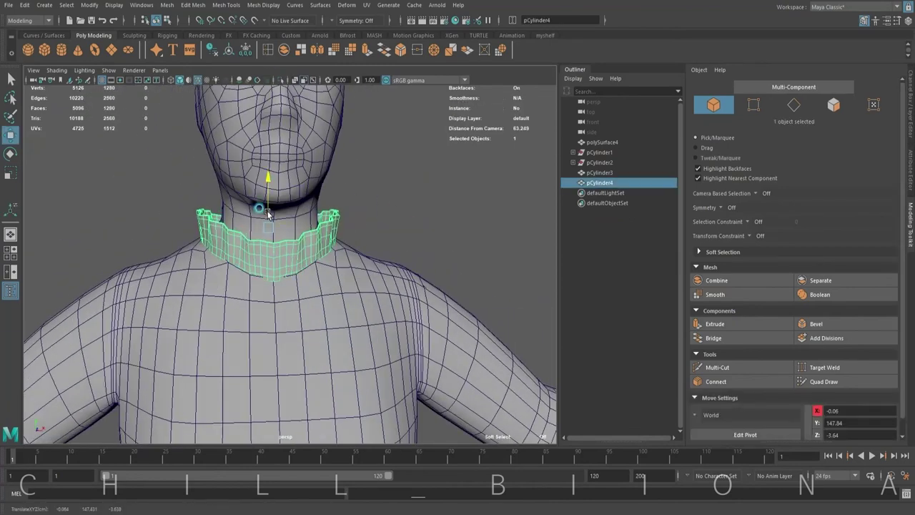
pyautogui.moveTo(269, 213)
pyautogui.keyDown('alt'); pyautogui.mouseDown()
pyautogui.moveTo(134, 167)
pyautogui.moveTo(241, 180)
pyautogui.moveTo(241, 351)
pyautogui.mouseUp(); pyautogui.keyUp('alt')
pyautogui.hotkey('ctrl', '1')
pyautogui.press('f')
pyautogui.press('F8')
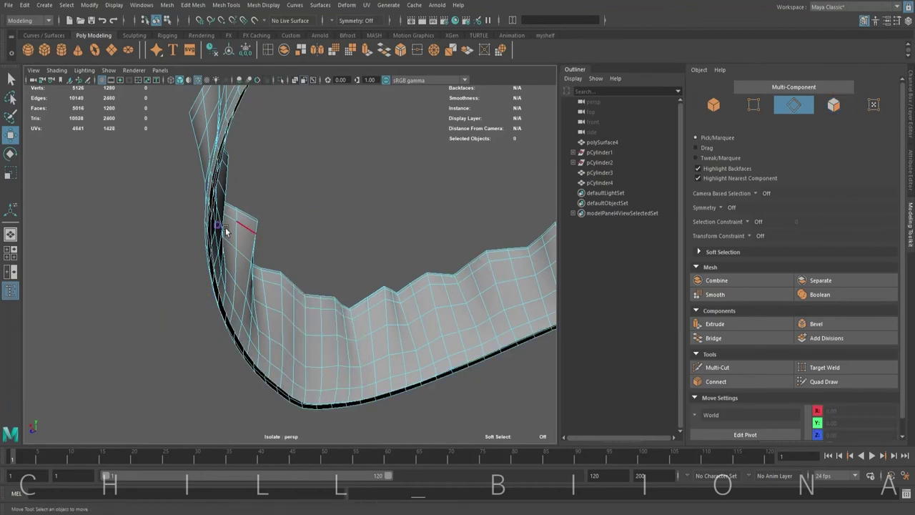
pyautogui.doubleClick(224, 231)
pyautogui.moveTo(231, 219)
pyautogui.keyDown('alt'); pyautogui.mouseDown()
pyautogui.moveTo(388, 236)
pyautogui.moveTo(297, 243)
pyautogui.moveTo(351, 262)
pyautogui.moveTo(364, 190)
pyautogui.moveTo(371, 296)
pyautogui.moveTo(265, 337)
pyautogui.moveTo(281, 330)
pyautogui.mouseUp(); pyautogui.keyUp('alt')
pyautogui.hotkey('ctrl', '1')
# Step: Adjust the collar's lower-rim edges with the Move tool
pyautogui.press('w')
pyautogui.click(327, 200)
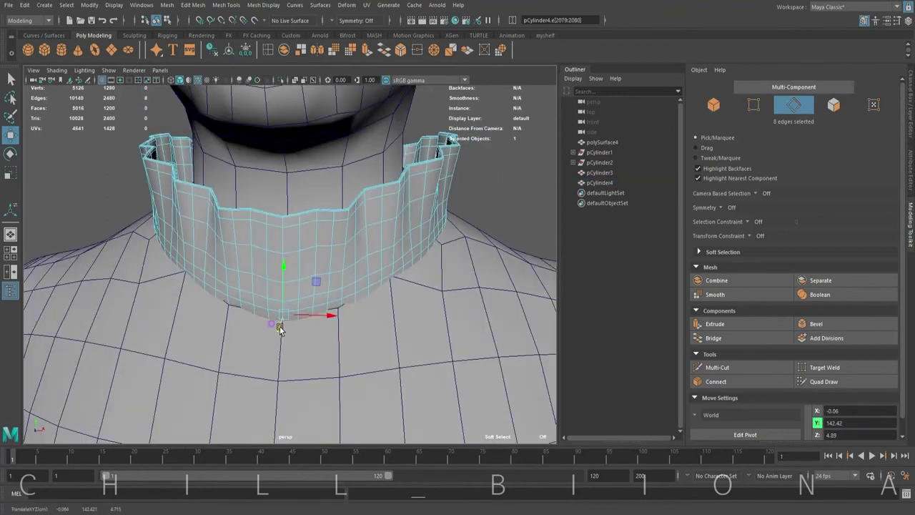
pyautogui.keyDown('shift'); pyautogui.doubleClick(281, 330); pyautogui.keyUp('shift')
pyautogui.scroll(3, 224, 309)
pyautogui.click(428, 288)
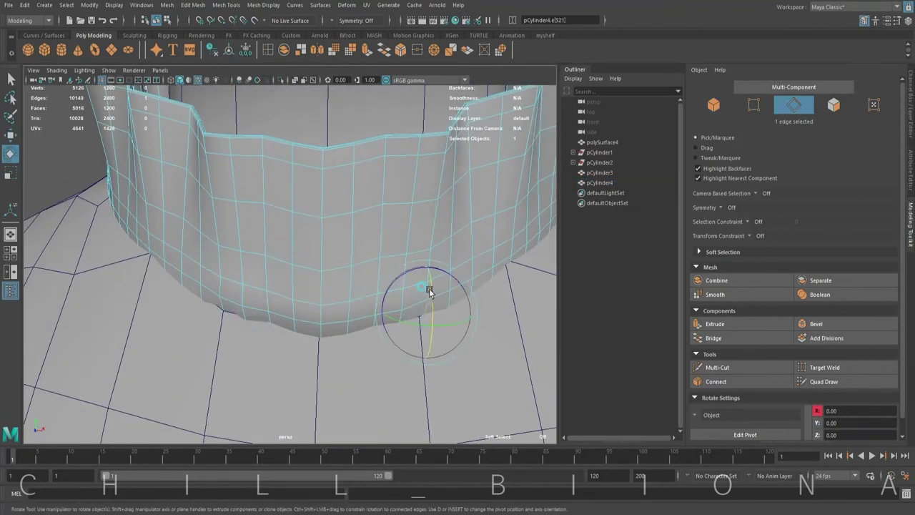
pyautogui.click(214, 287)
pyautogui.keyDown('alt'); pyautogui.moveTo(266, 326); pyautogui.dragTo(432, 304); pyautogui.keyUp('alt')
pyautogui.scroll(-5, 432, 303)
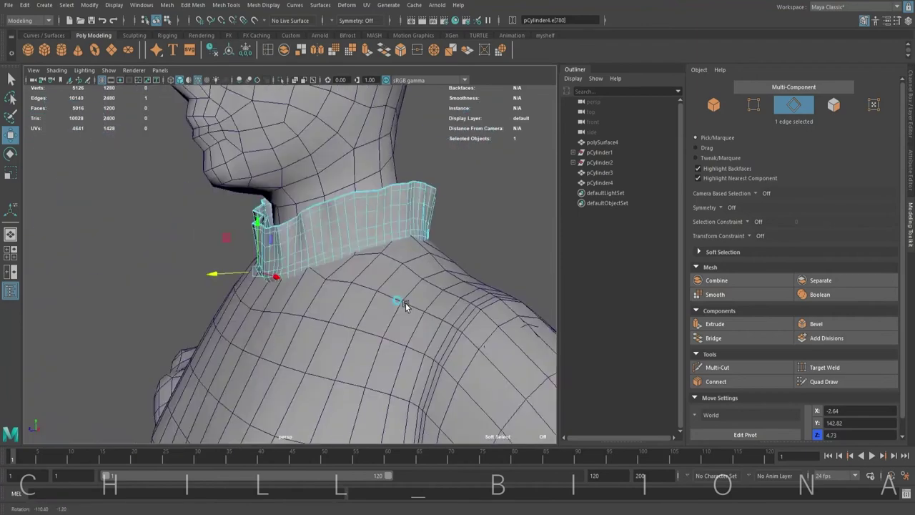
pyautogui.scroll(-5, 398, 302)
# Step: Scale the collar down and place the new plane on the chest just below it
pyautogui.press('F8')
pyautogui.press('r')
pyautogui.click(263, 225)
pyautogui.scroll(5, 439, 205)
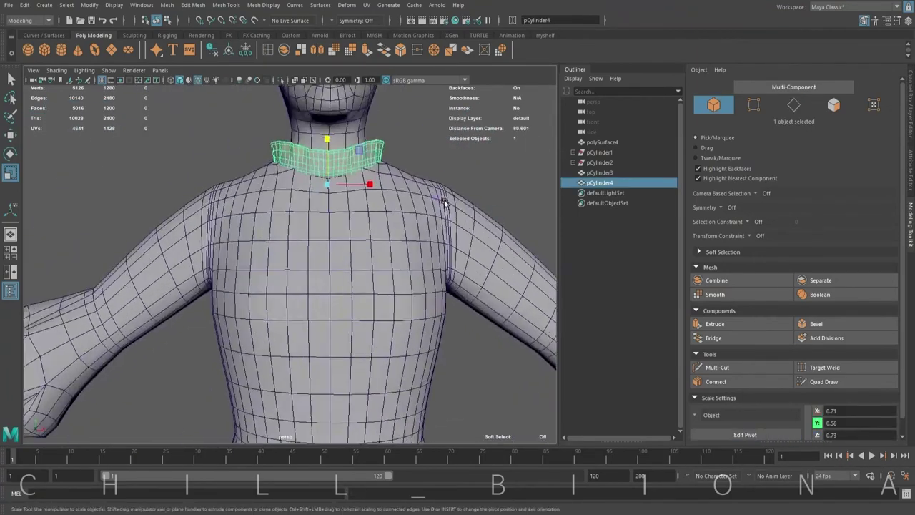
pyautogui.moveTo(286, 265)
pyautogui.mouseDown()
pyautogui.moveTo(296, 245)
pyautogui.moveTo(375, 288)
pyautogui.moveTo(265, 214)
pyautogui.moveTo(265, 255)
pyautogui.moveTo(274, 257)
pyautogui.mouseUp()
pyautogui.scroll(-5, 403, 315)
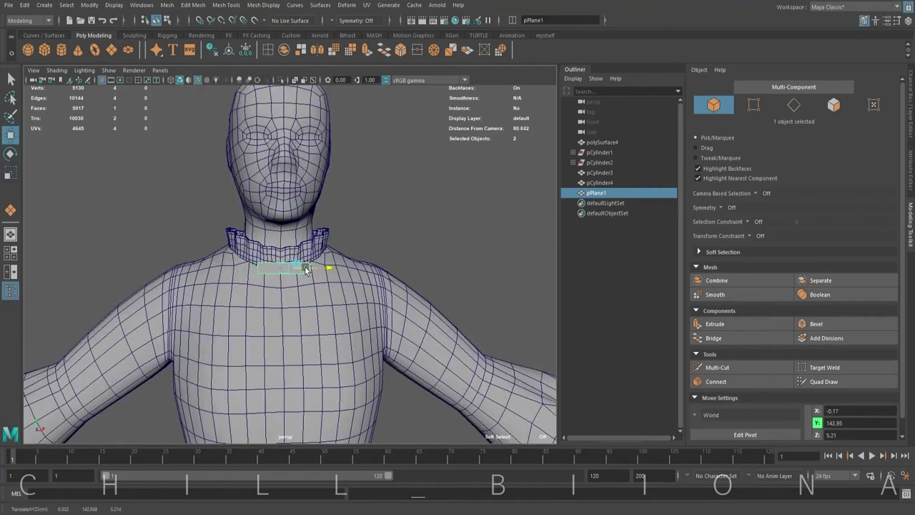
pyautogui.moveTo(305, 269)
pyautogui.keyDown('alt'); pyautogui.mouseDown()
pyautogui.moveTo(293, 261)
pyautogui.moveTo(329, 265)
pyautogui.mouseUp(); pyautogui.keyUp('alt')
# Step: Add edge loops to the plane and scale its centre vertices to pinch it into a bow
pyautogui.hotkey('ctrl', '1')
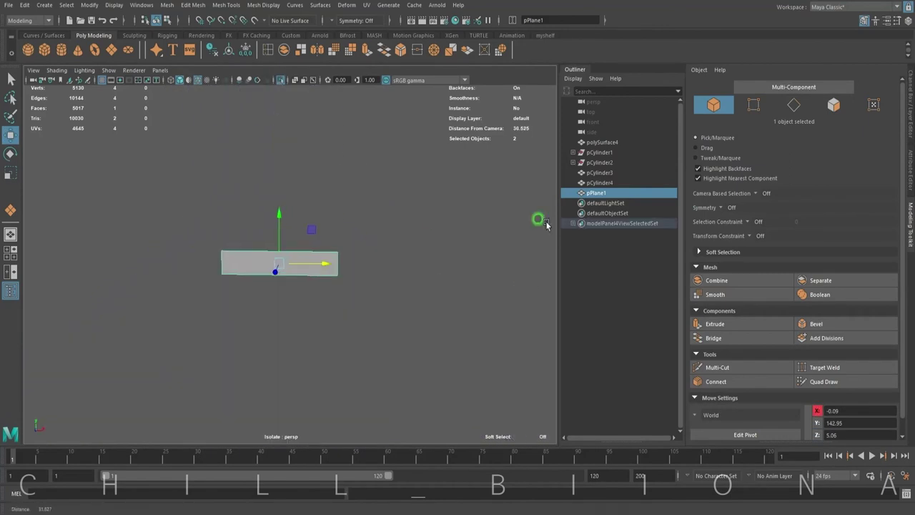
pyautogui.press('f')
pyautogui.keyDown('shift'); pyautogui.moveTo(317, 231); pyautogui.dragTo(147, 265, button='right'); pyautogui.keyUp('shift')
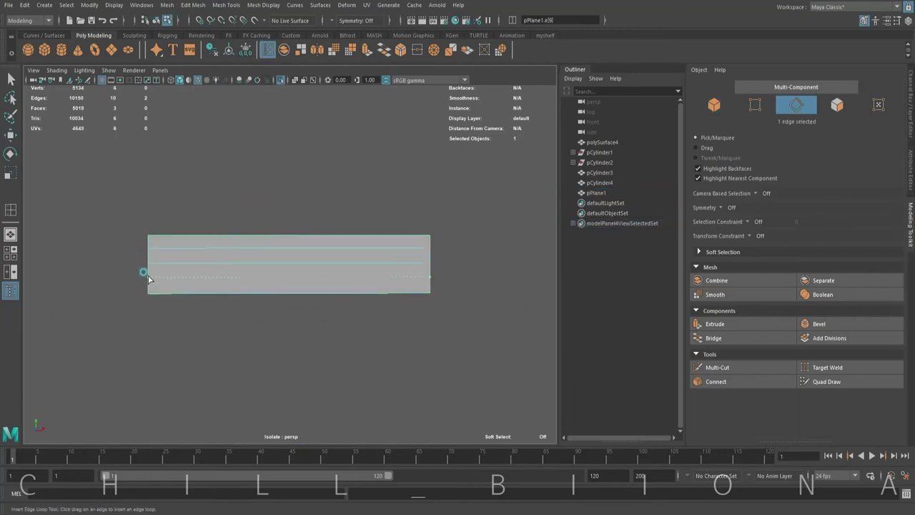
pyautogui.doubleClick(10, 209)
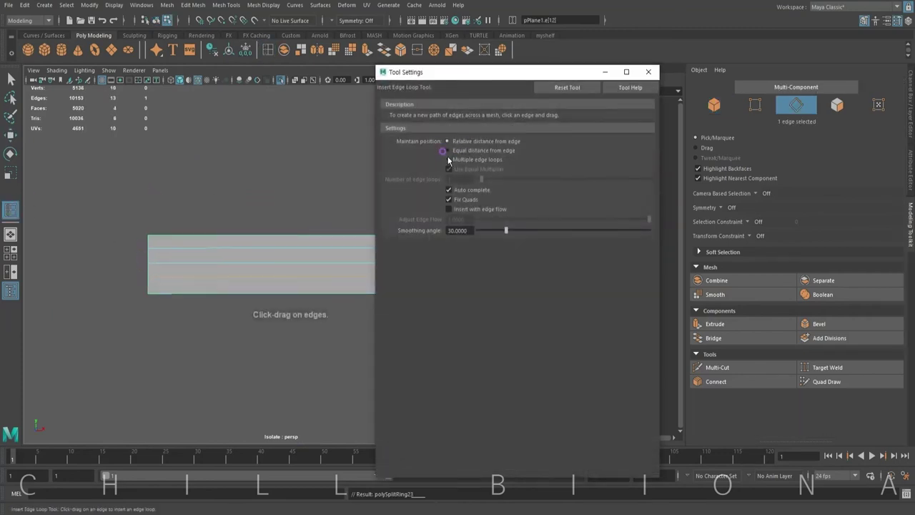
pyautogui.click(361, 250)
pyautogui.press('r')
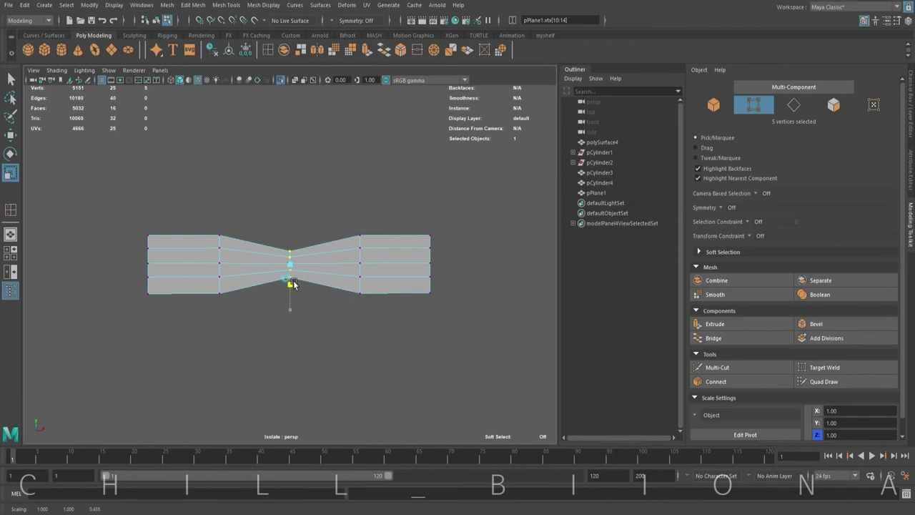
pyautogui.keyDown('shift'); pyautogui.moveTo(363, 315); pyautogui.dragTo(363, 315); pyautogui.keyUp('shift')
pyautogui.moveTo(289, 310); pyautogui.dragTo(287, 301)
# Step: Bevel the bow's centre edge loop and select its middle vertex
pyautogui.click(11, 134)
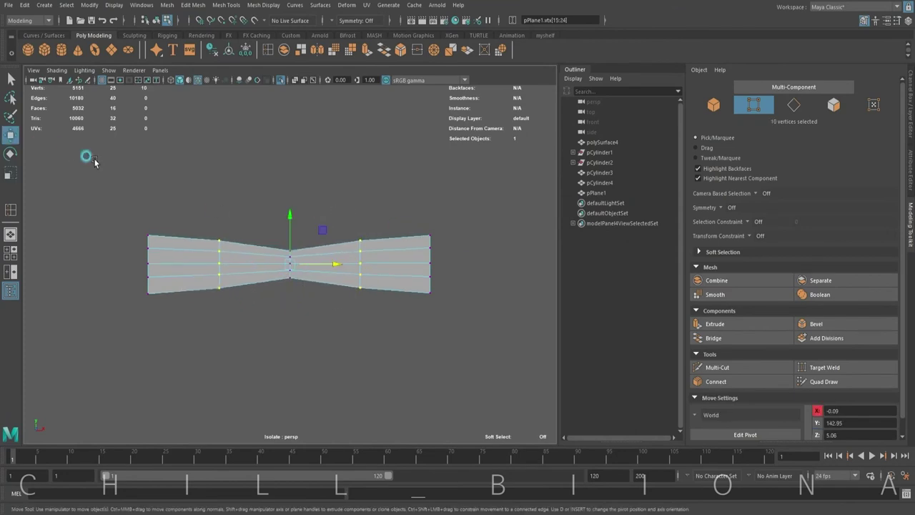
pyautogui.doubleClick(392, 249)
pyautogui.click(398, 51)
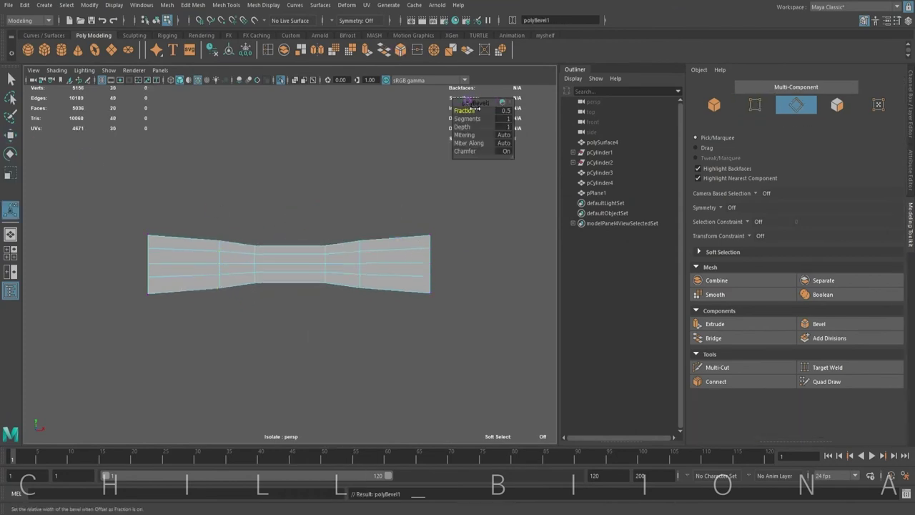
pyautogui.click(249, 262)
pyautogui.keyDown('alt'); pyautogui.moveTo(250, 262); pyautogui.dragTo(306, 284); pyautogui.keyUp('alt')
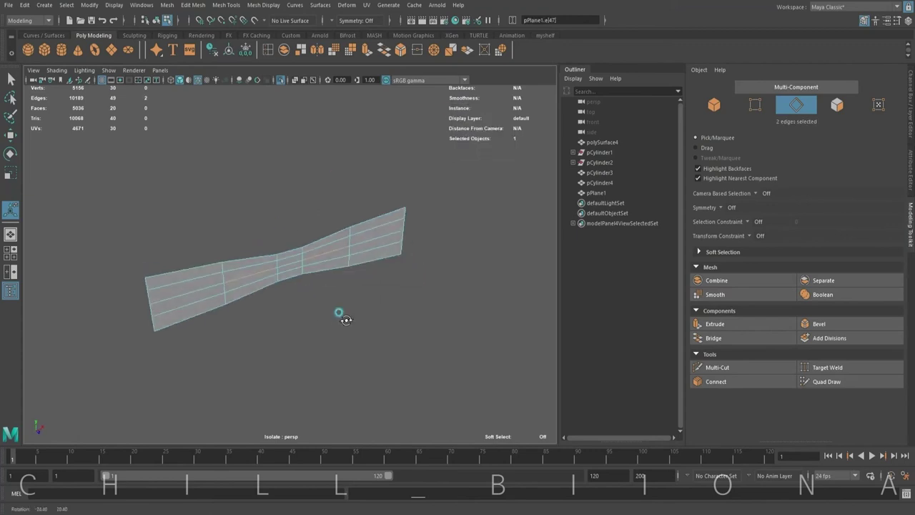
pyautogui.press('w')
pyautogui.keyDown('alt'); pyautogui.moveTo(237, 277); pyautogui.dragTo(276, 266); pyautogui.keyUp('alt')
pyautogui.click(276, 265)
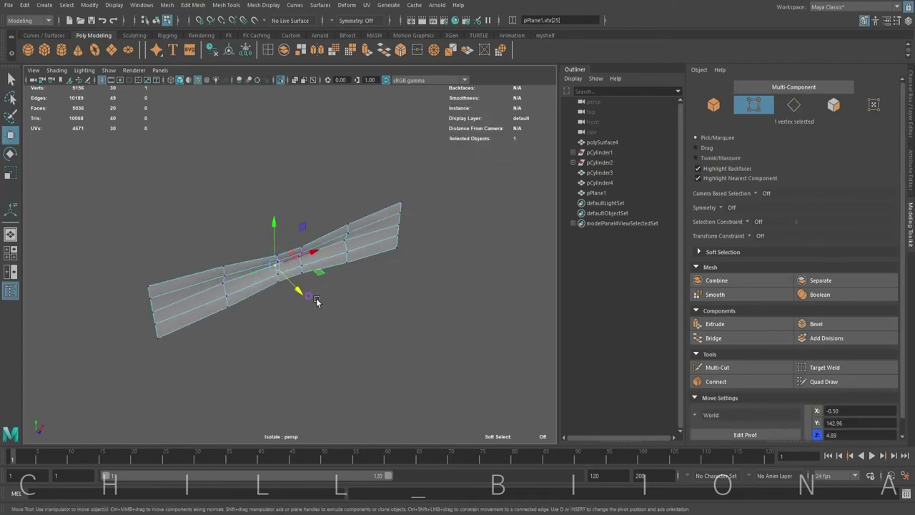
# Step: Tweak the vertices at both bow ends, then extrude all faces for thickness
pyautogui.click(141, 256)
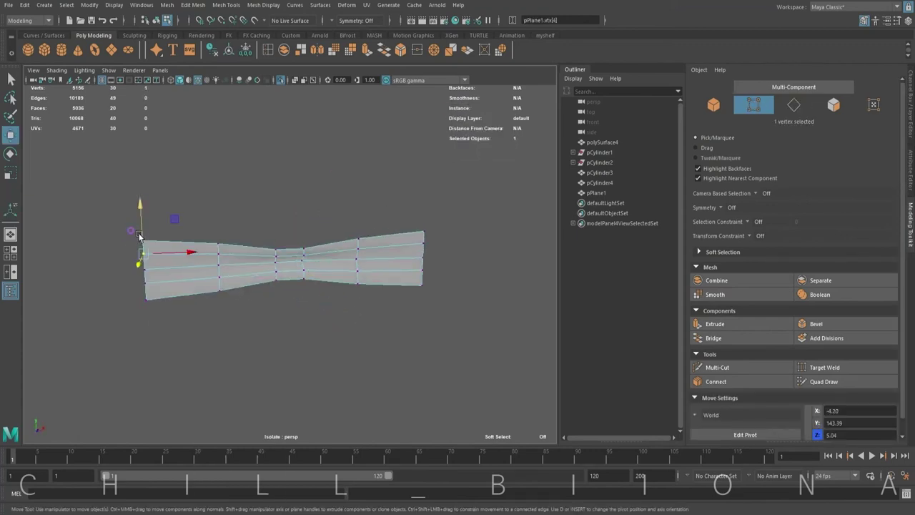
pyautogui.click(144, 283)
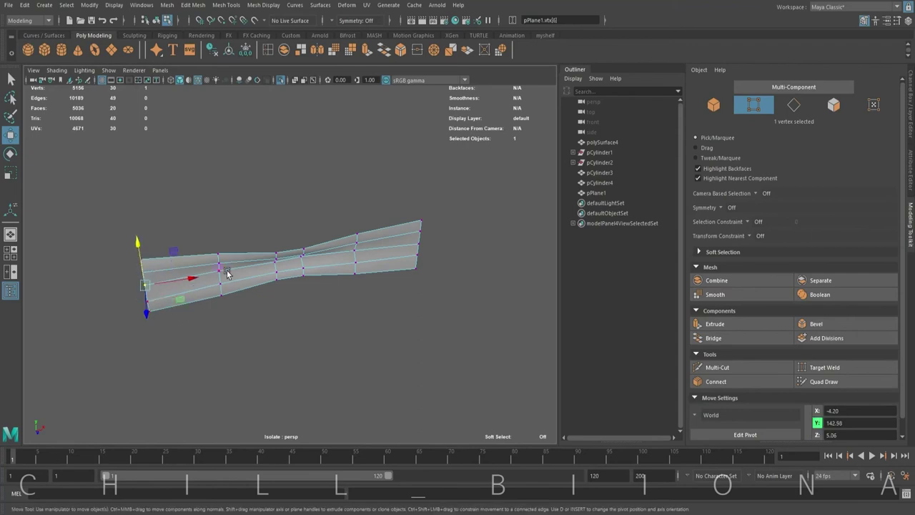
pyautogui.click(418, 268)
pyautogui.moveTo(433, 276)
pyautogui.keyDown('alt'); pyautogui.mouseDown()
pyautogui.moveTo(321, 261)
pyautogui.moveTo(439, 286)
pyautogui.mouseUp(); pyautogui.keyUp('alt')
pyautogui.click(438, 264)
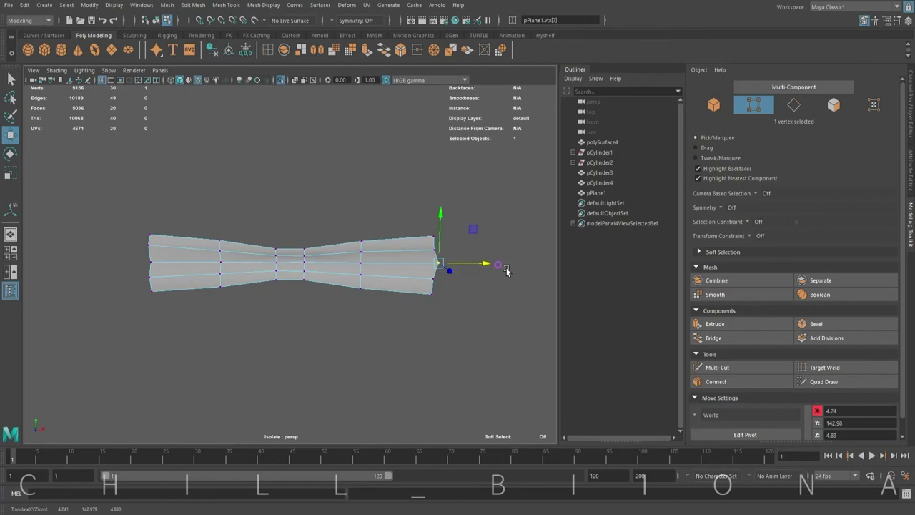
pyautogui.press('F8')
pyautogui.moveTo(272, 304)
pyautogui.keyDown('alt'); pyautogui.mouseDown()
pyautogui.moveTo(379, 157)
pyautogui.moveTo(324, 208)
pyautogui.mouseUp(); pyautogui.keyUp('alt')
pyautogui.hotkey('ctrl', 'e')
pyautogui.click(325, 208)
# Step: Inspect the bow's centre knot, selecting its knot edges and then switching to vertex selection
pyautogui.scroll(5, 304, 235)
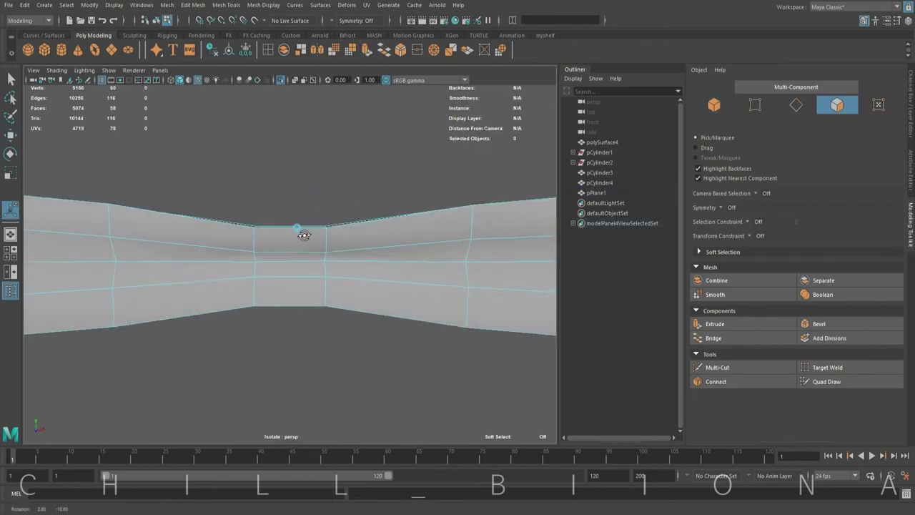
pyautogui.click(373, 58)
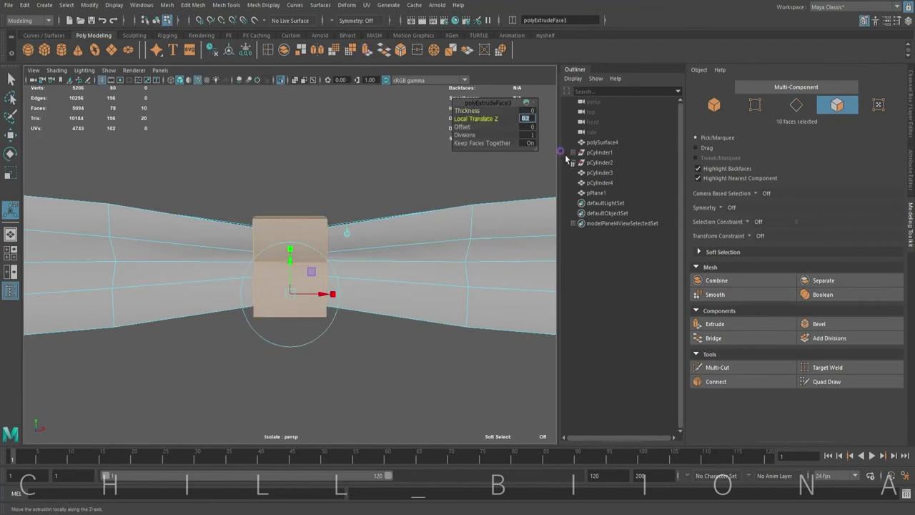
pyautogui.keyDown('alt'); pyautogui.moveTo(499, 261); pyautogui.dragTo(388, 229); pyautogui.keyUp('alt')
pyautogui.moveTo(265, 229); pyautogui.dragTo(228, 259, button='right')
pyautogui.click(309, 267)
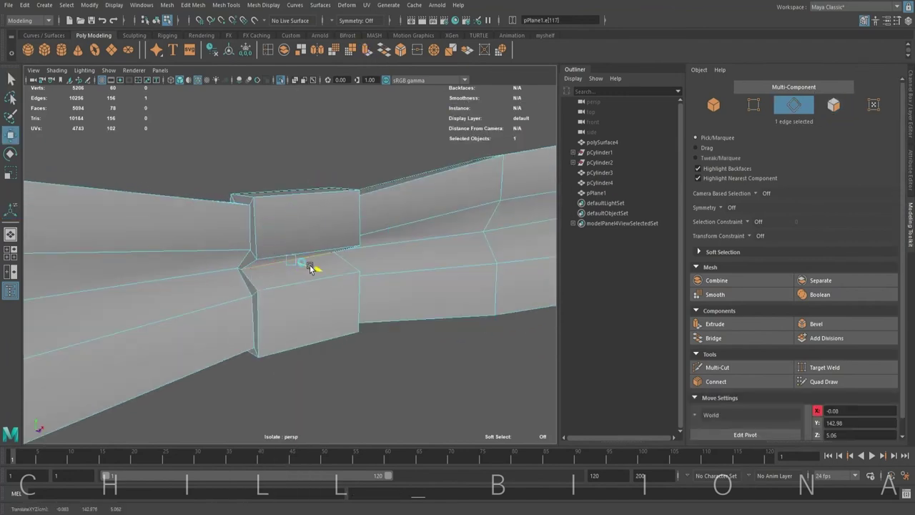
pyautogui.moveTo(321, 268)
pyautogui.keyDown('alt'); pyautogui.mouseDown()
pyautogui.moveTo(363, 275)
pyautogui.moveTo(245, 262)
pyautogui.mouseUp(); pyautogui.keyUp('alt')
pyautogui.press('w')
pyautogui.keyDown('shift'); pyautogui.click(302, 295); pyautogui.keyUp('shift')
pyautogui.keyDown('alt'); pyautogui.moveTo(303, 295); pyautogui.dragTo(317, 269); pyautogui.keyUp('alt')
pyautogui.moveTo(392, 258)
pyautogui.mouseDown(button='right')
pyautogui.moveTo(366, 274)
pyautogui.moveTo(344, 258)
pyautogui.mouseUp(button='right')
pyautogui.click(409, 286)
pyautogui.moveTo(408, 286)
pyautogui.keyDown('alt'); pyautogui.mouseDown()
pyautogui.moveTo(398, 302)
pyautogui.moveTo(341, 261)
pyautogui.moveTo(254, 293)
pyautogui.moveTo(312, 288)
pyautogui.moveTo(235, 300)
pyautogui.mouseUp(); pyautogui.keyUp('alt')
# Step: Select the new plane, frame and isolate it, and scale it into a thin strip
pyautogui.moveTo(376, 207); pyautogui.dragTo(425, 184, button='right')
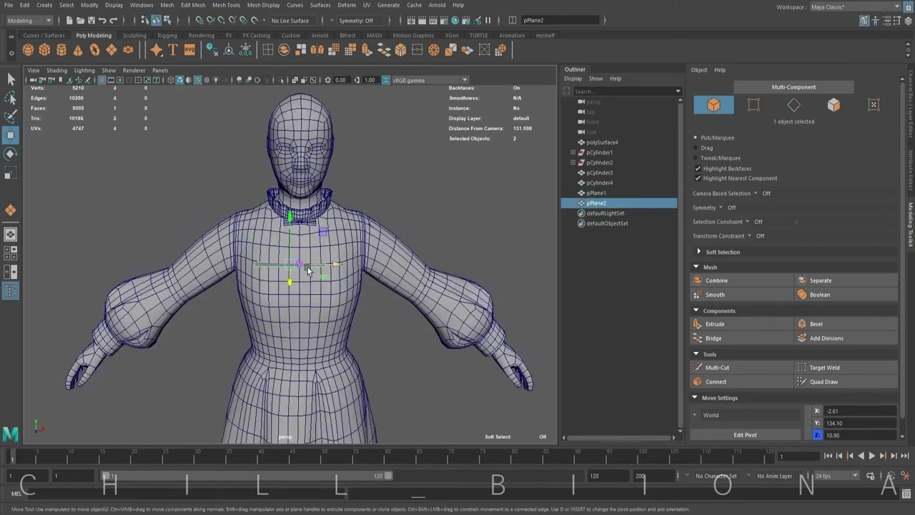
pyautogui.press('f')
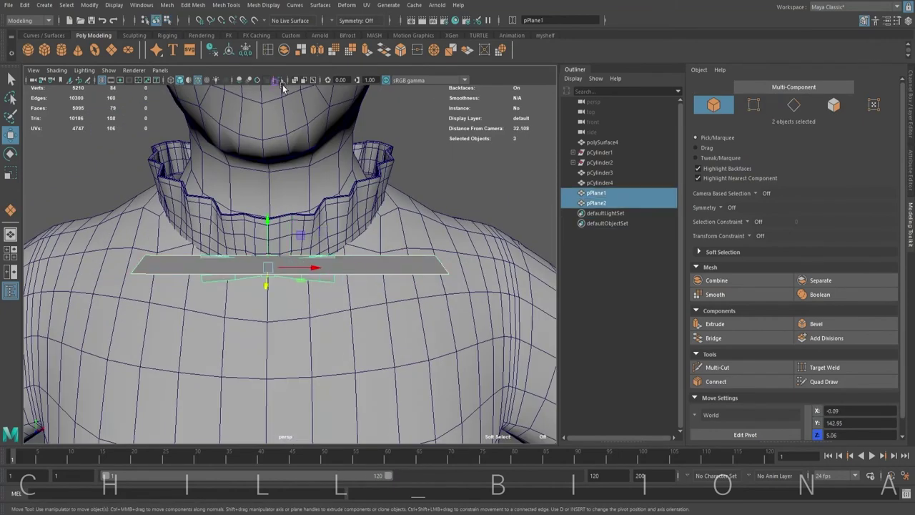
pyautogui.click(281, 79)
pyautogui.press('r')
pyautogui.moveTo(288, 299)
pyautogui.mouseDown()
pyautogui.moveTo(304, 290)
pyautogui.moveTo(312, 307)
pyautogui.moveTo(343, 312)
pyautogui.moveTo(403, 282)
pyautogui.mouseUp()
# Step: Rotate the strip to 90 degrees in X and tilt it diagonally downward
pyautogui.press('e')
pyautogui.click(911, 108)
pyautogui.press('w')
pyautogui.press('e')
pyautogui.moveTo(337, 286)
pyautogui.mouseDown()
pyautogui.moveTo(256, 286)
pyautogui.moveTo(317, 311)
pyautogui.mouseUp()
pyautogui.press('w')
# Step: Move and angle the strip so it hangs down-left just beneath the bow knot
pyautogui.scroll(5, 317, 310)
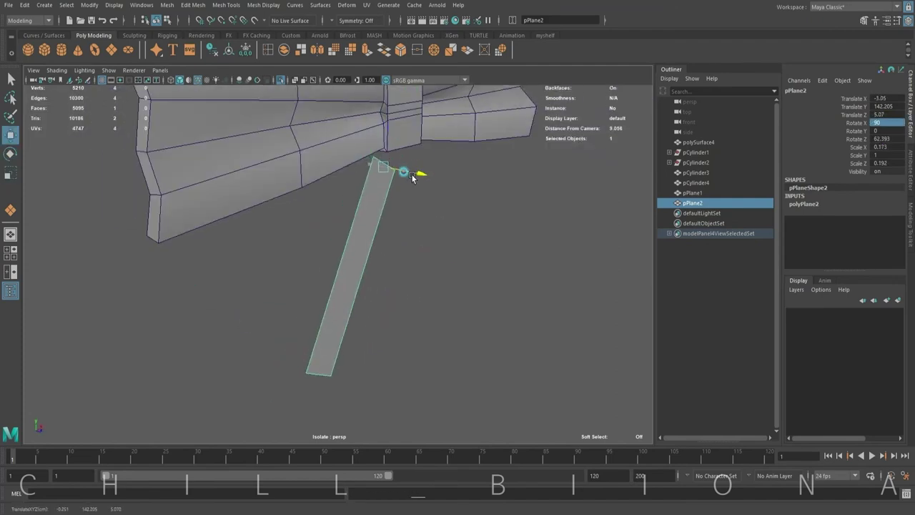
pyautogui.scroll(-3, 412, 178)
pyautogui.moveTo(429, 129)
pyautogui.mouseDown()
pyautogui.moveTo(367, 86)
pyautogui.moveTo(333, 250)
pyautogui.mouseUp()
pyautogui.press('e')
pyautogui.moveTo(334, 250)
pyautogui.mouseDown()
pyautogui.moveTo(326, 236)
pyautogui.moveTo(362, 193)
pyautogui.mouseUp()
pyautogui.press('w')
pyautogui.moveTo(362, 193); pyautogui.dragTo(372, 191)
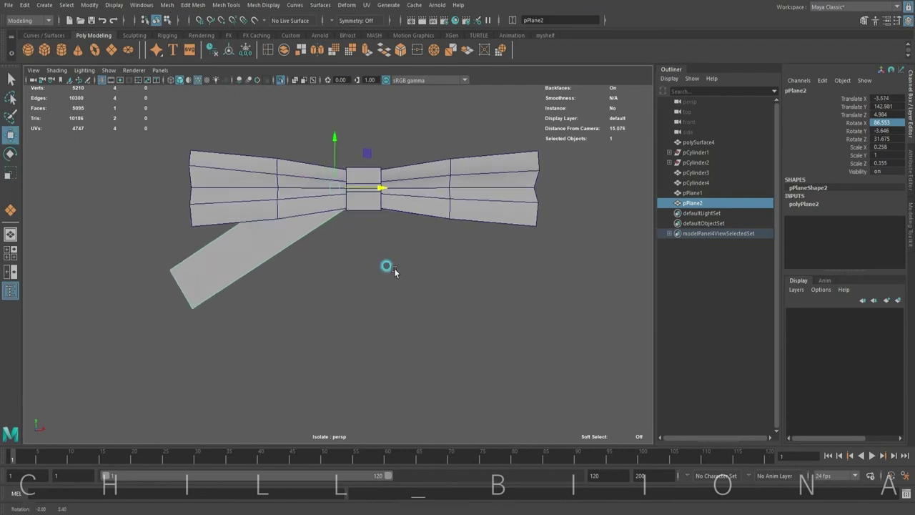
pyautogui.moveTo(384, 265)
pyautogui.keyDown('alt'); pyautogui.mouseDown()
pyautogui.moveTo(562, 236)
pyautogui.moveTo(520, 300)
pyautogui.mouseUp(); pyautogui.keyUp('alt')
# Step: Insert edge loops along the ribbon tail, pick its top vertices, and shift it toward the knot
pyautogui.click(511, 290)
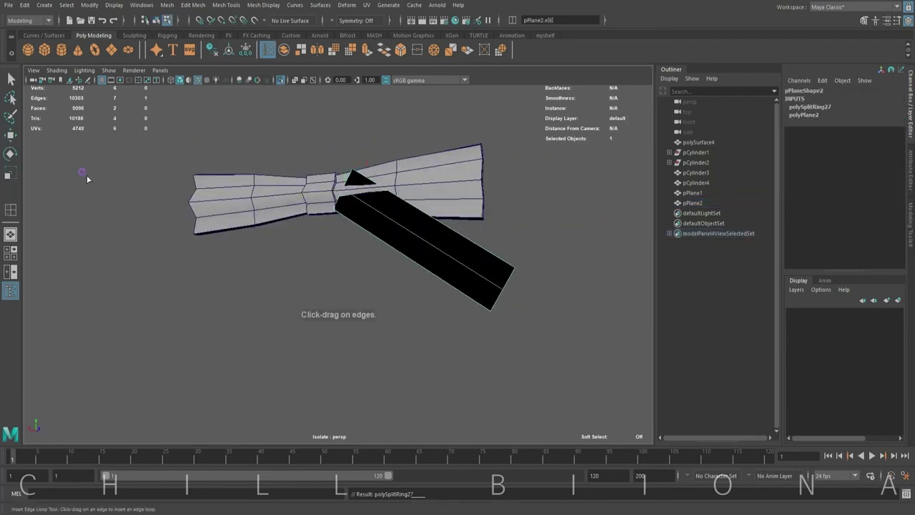
pyautogui.doubleClick(10, 209)
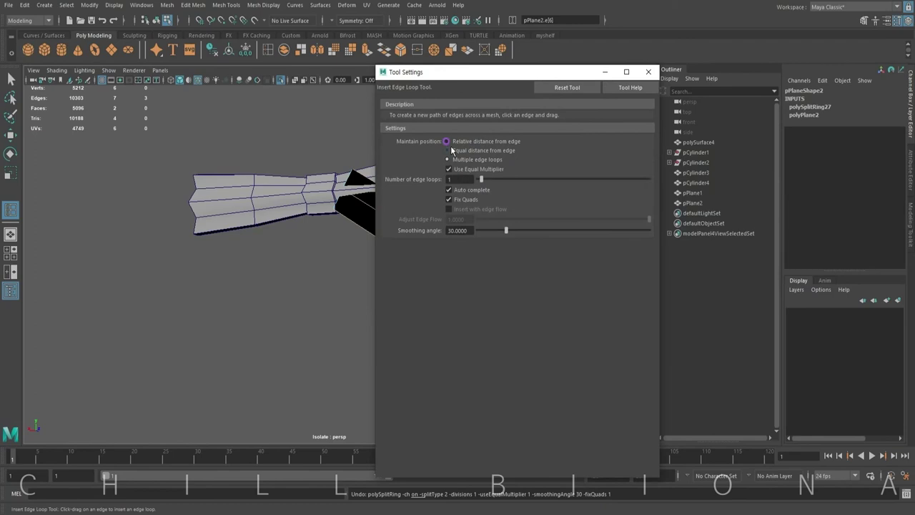
pyautogui.click(372, 187)
pyautogui.press('w')
pyautogui.press('F9')
pyautogui.click(352, 171)
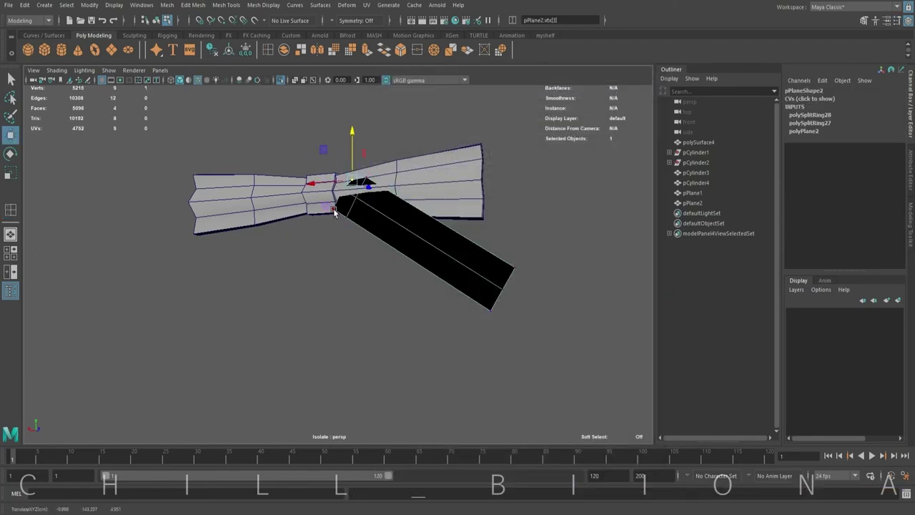
pyautogui.keyDown('alt'); pyautogui.moveTo(321, 206); pyautogui.dragTo(310, 205); pyautogui.keyUp('alt')
pyautogui.click(336, 199)
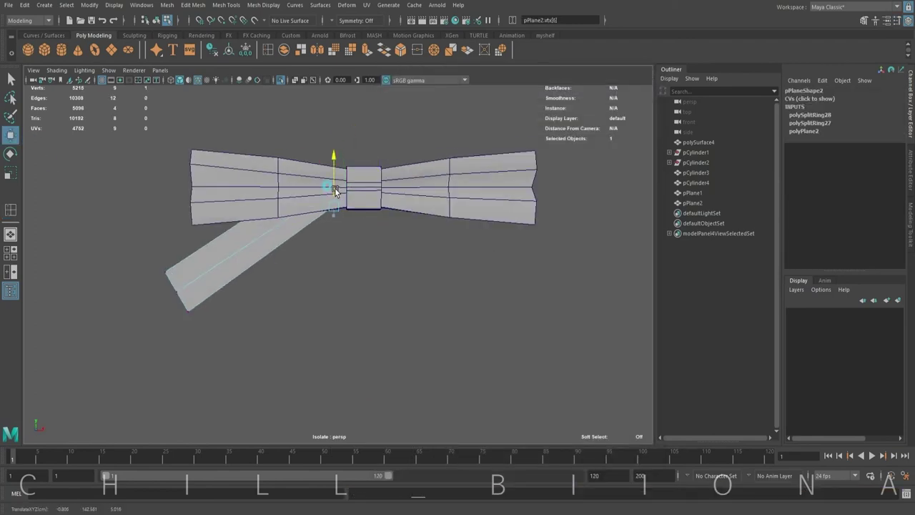
pyautogui.moveTo(334, 189); pyautogui.dragTo(331, 206, button='right')
pyautogui.moveTo(366, 188); pyautogui.dragTo(381, 189)
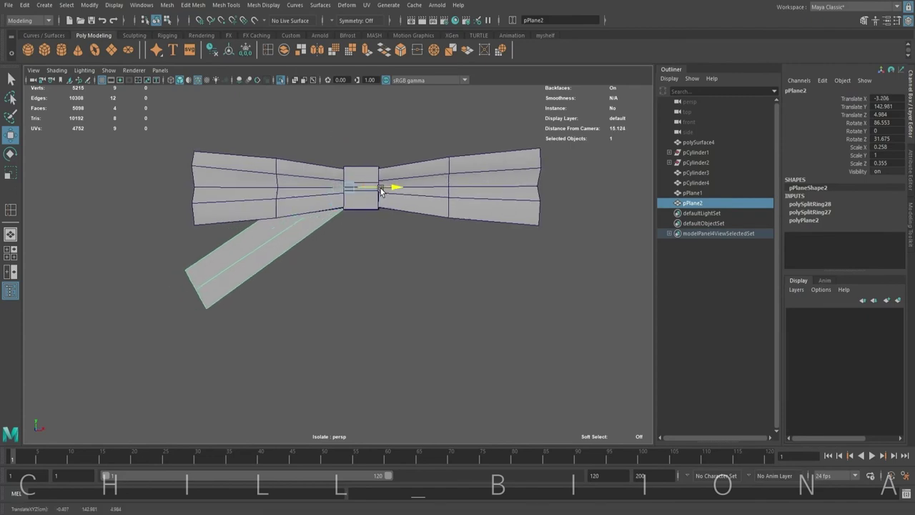
# Step: Extrude the ribbon tail to give it thickness, then return it to object mode
pyautogui.click(367, 49)
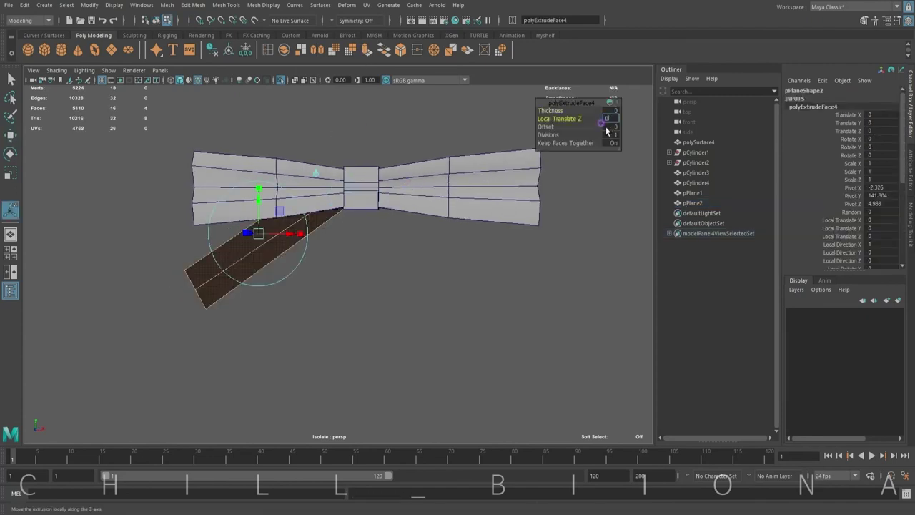
pyautogui.keyDown('alt'); pyautogui.moveTo(400, 262); pyautogui.dragTo(415, 274); pyautogui.keyUp('alt')
pyautogui.click(414, 274)
pyautogui.rightClick(347, 236)
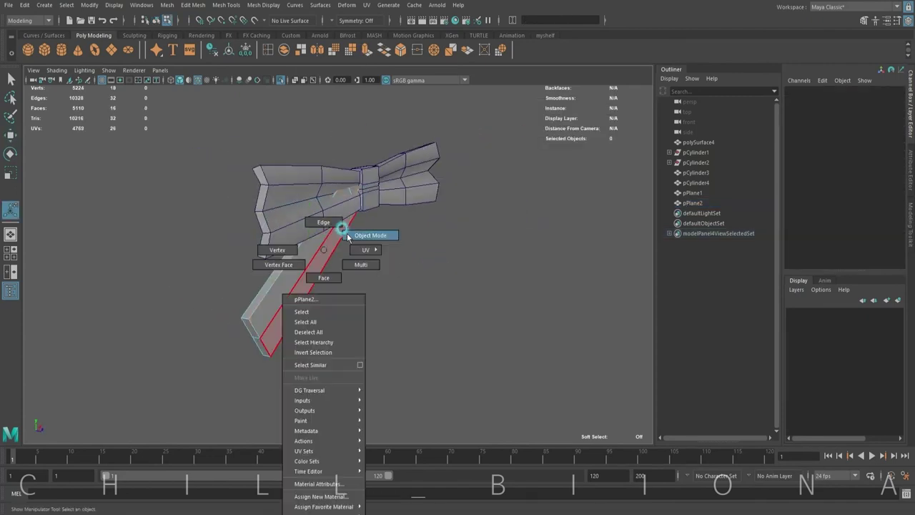
pyautogui.click(347, 236)
pyautogui.keyDown('alt'); pyautogui.moveTo(347, 236); pyautogui.dragTo(400, 237); pyautogui.keyUp('alt')
pyautogui.scroll(5, 386, 277)
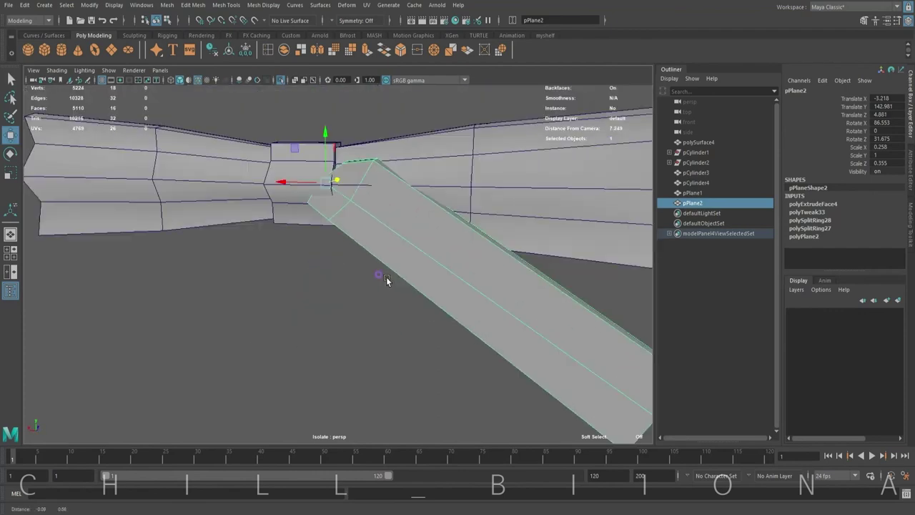
# Step: Select and scale the vertices at the tail's top end
pyautogui.press('F9')
pyautogui.moveTo(329, 215)
pyautogui.mouseDown()
pyautogui.moveTo(347, 236)
pyautogui.moveTo(356, 205)
pyautogui.moveTo(415, 231)
pyautogui.moveTo(372, 217)
pyautogui.moveTo(289, 221)
pyautogui.mouseUp()
pyautogui.press('r')
pyautogui.press('w')
pyautogui.press('F8')
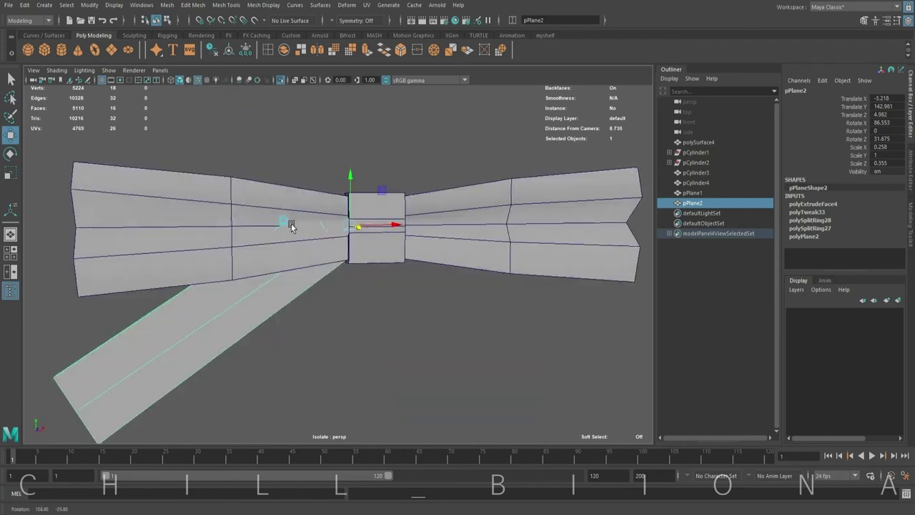
# Step: Push the tail slightly behind the knot, then duplicate it and swing the copy down-right
pyautogui.moveTo(357, 229); pyautogui.dragTo(351, 221)
pyautogui.scroll(-3, 239, 228)
pyautogui.keyDown('alt'); pyautogui.moveTo(239, 229); pyautogui.dragTo(189, 203, button='middle'); pyautogui.keyUp('alt')
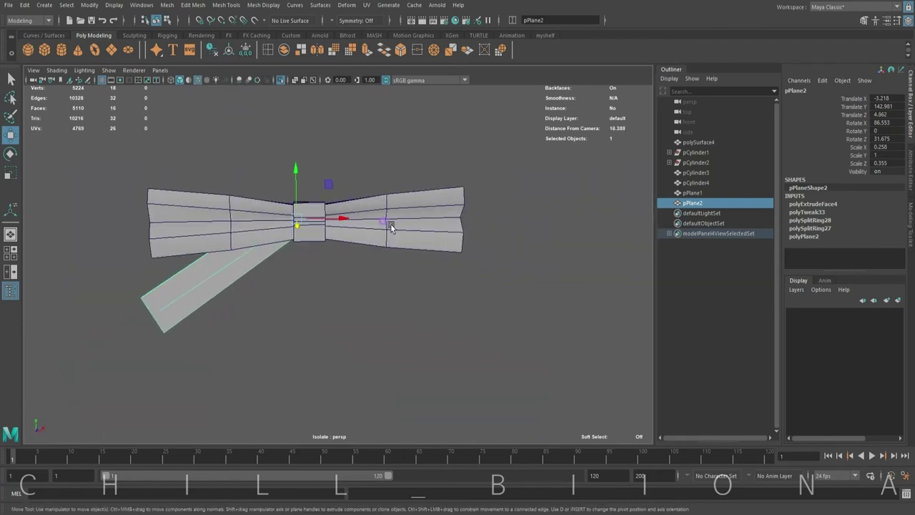
pyautogui.hotkey('ctrl', 'd')
pyautogui.press('e')
pyautogui.moveTo(325, 187)
pyautogui.mouseDown()
pyautogui.moveTo(244, 182)
pyautogui.moveTo(298, 180)
pyautogui.mouseUp()
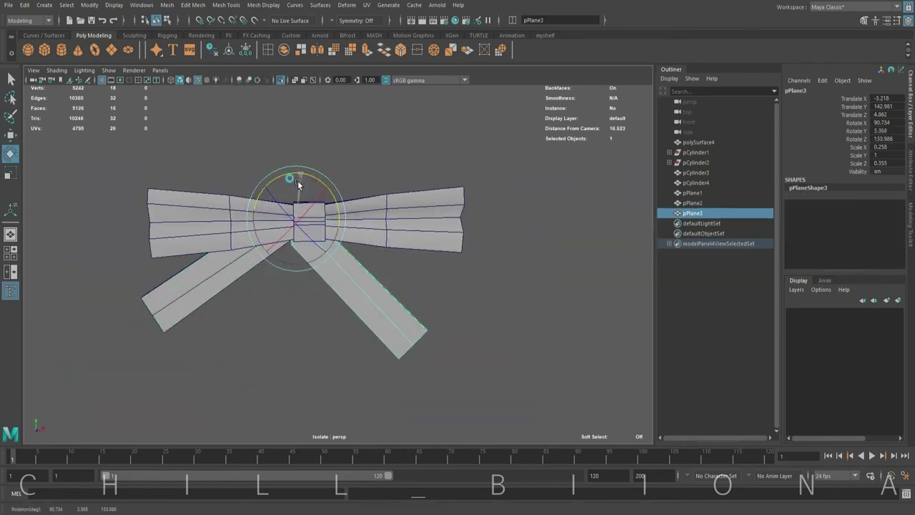
# Step: Rotate and reposition the right ribbon tail so it tucks against the knot
pyautogui.press('w')
pyautogui.moveTo(298, 181); pyautogui.dragTo(329, 200, button='middle')
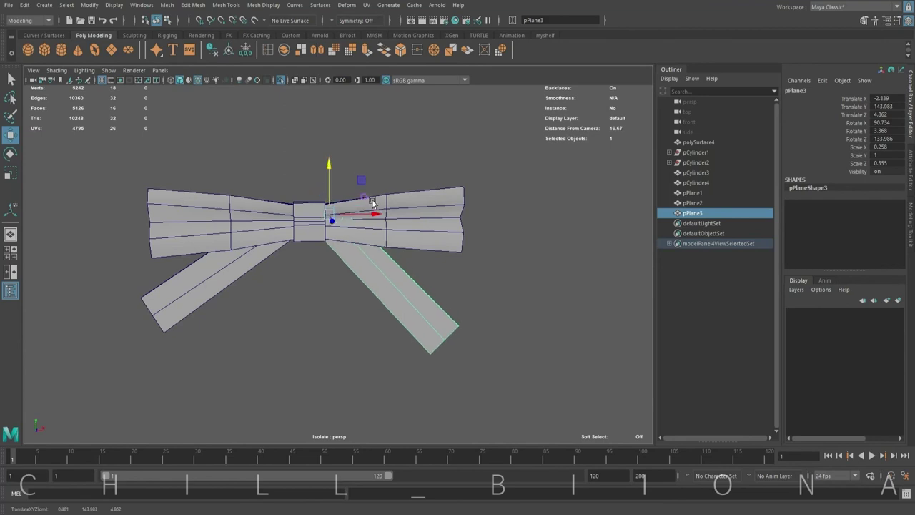
pyautogui.rightClick(343, 214)
pyautogui.click(315, 191)
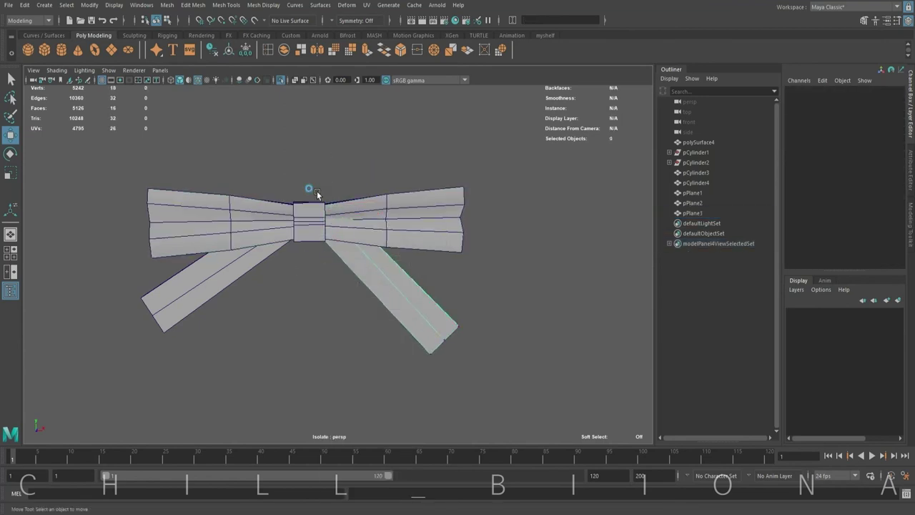
pyautogui.click(372, 265)
pyautogui.moveTo(372, 264)
pyautogui.keyDown('alt'); pyautogui.mouseDown()
pyautogui.moveTo(241, 241)
pyautogui.moveTo(476, 207)
pyautogui.mouseUp(); pyautogui.keyUp('alt')
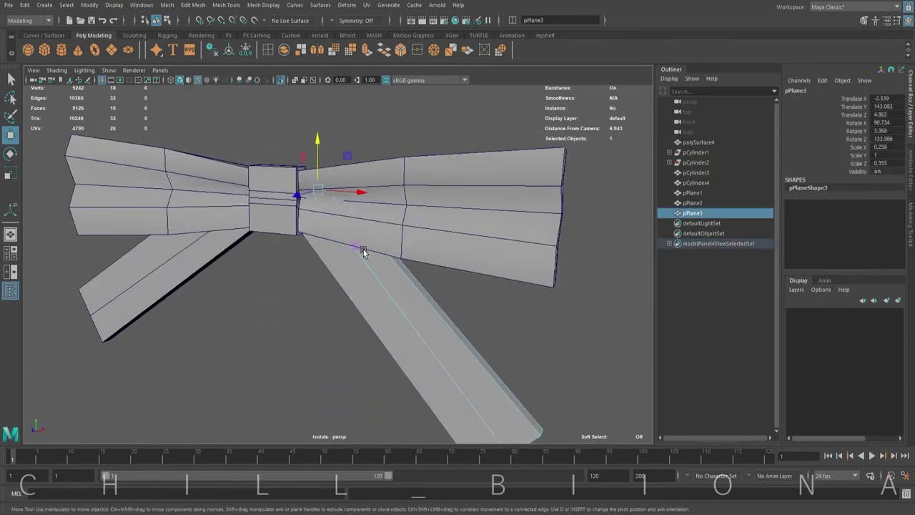
pyautogui.press('e')
pyautogui.moveTo(314, 207)
pyautogui.mouseDown()
pyautogui.moveTo(320, 214)
pyautogui.moveTo(306, 179)
pyautogui.moveTo(303, 196)
pyautogui.moveTo(383, 206)
pyautogui.moveTo(441, 162)
pyautogui.moveTo(374, 259)
pyautogui.moveTo(276, 288)
pyautogui.moveTo(303, 209)
pyautogui.mouseUp()
# Step: Adjust the right tail's top vertices, then group the bow and both tails into group1
pyautogui.press('F9')
pyautogui.press('F9')
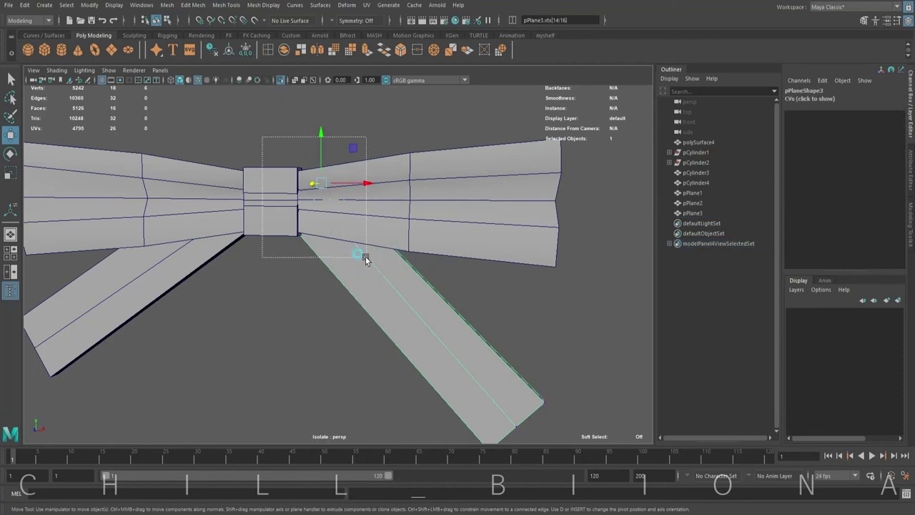
pyautogui.moveTo(363, 256)
pyautogui.keyDown('alt'); pyautogui.mouseDown()
pyautogui.moveTo(300, 214)
pyautogui.moveTo(327, 204)
pyautogui.moveTo(317, 224)
pyautogui.mouseUp(); pyautogui.keyUp('alt')
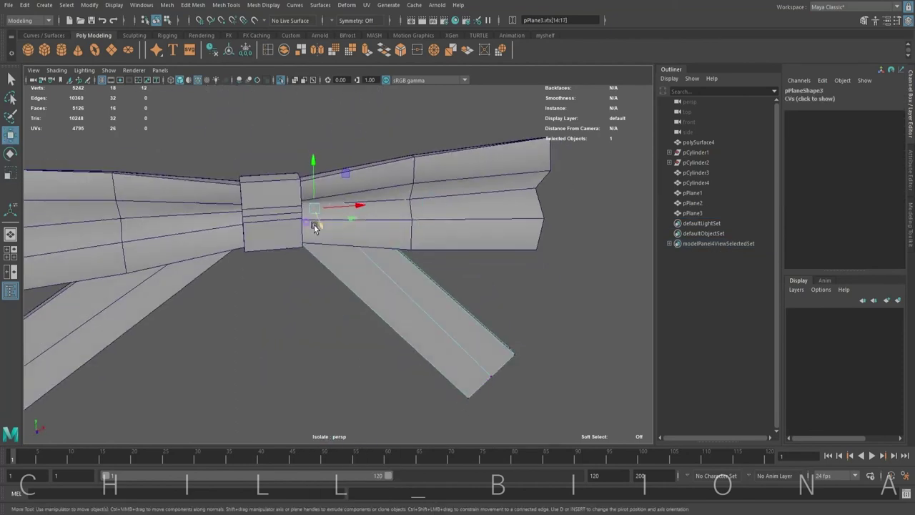
pyautogui.press('F8')
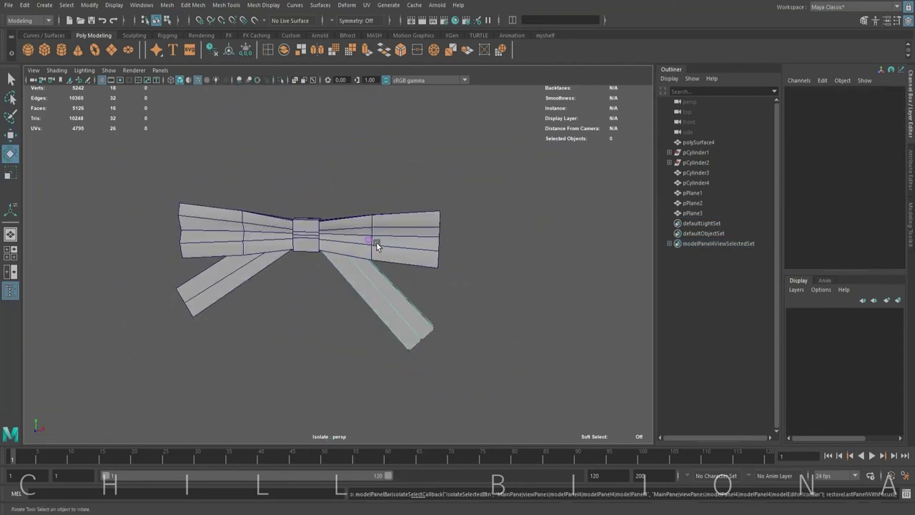
pyautogui.hotkey('ctrl', 'g')
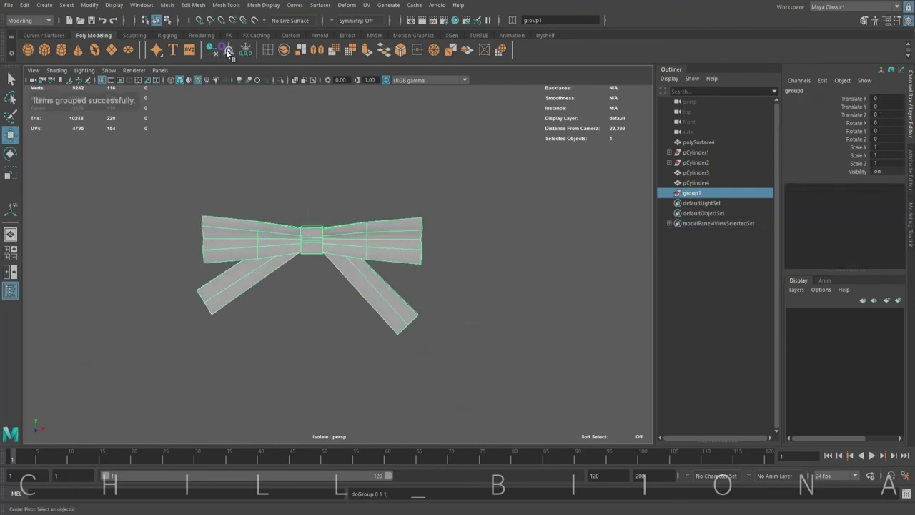
# Step: Exit isolation and tilt, lower and move the bow group forward onto the chest
pyautogui.click(281, 80)
pyautogui.press('e')
pyautogui.moveTo(299, 262); pyautogui.dragTo(301, 272)
pyautogui.press('w')
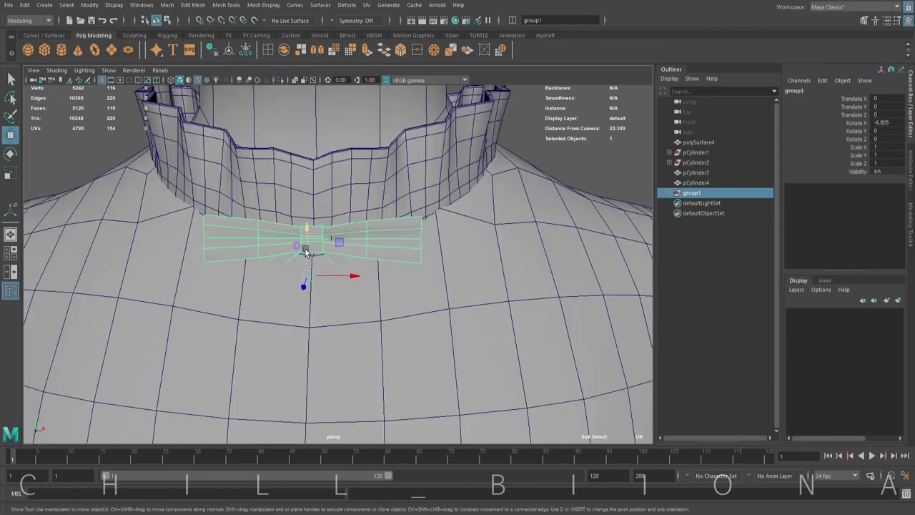
pyautogui.moveTo(306, 230); pyautogui.dragTo(306, 237)
pyautogui.press('e')
pyautogui.press('w')
pyautogui.moveTo(303, 275)
pyautogui.keyDown('alt'); pyautogui.mouseDown()
pyautogui.moveTo(308, 286)
pyautogui.moveTo(278, 286)
pyautogui.moveTo(296, 250)
pyautogui.mouseUp(); pyautogui.keyUp('alt')
# Step: Tilt group1 to lie against the chest and center it just under the collar
pyautogui.press('e')
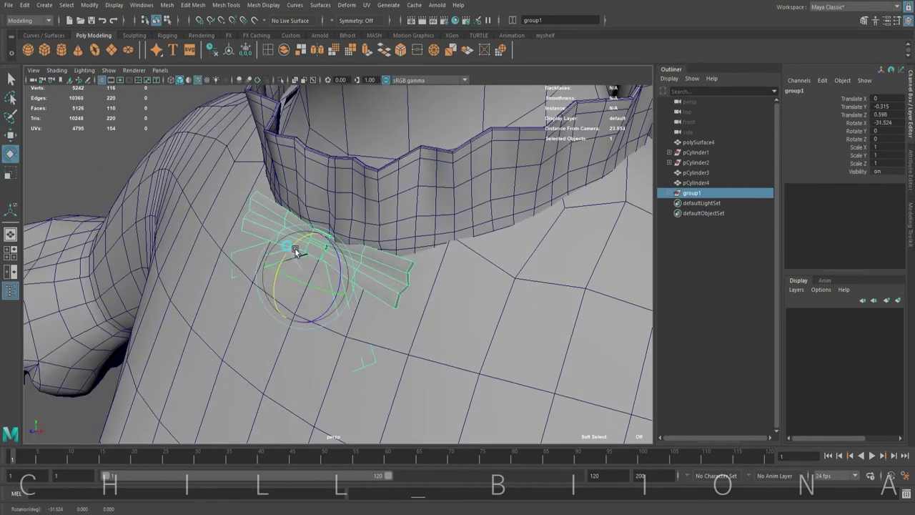
pyautogui.press('w')
pyautogui.press('e')
pyautogui.moveTo(284, 284)
pyautogui.mouseDown()
pyautogui.moveTo(286, 262)
pyautogui.moveTo(301, 272)
pyautogui.moveTo(509, 283)
pyautogui.moveTo(346, 259)
pyautogui.mouseUp()
pyautogui.press('w')
pyautogui.press('e')
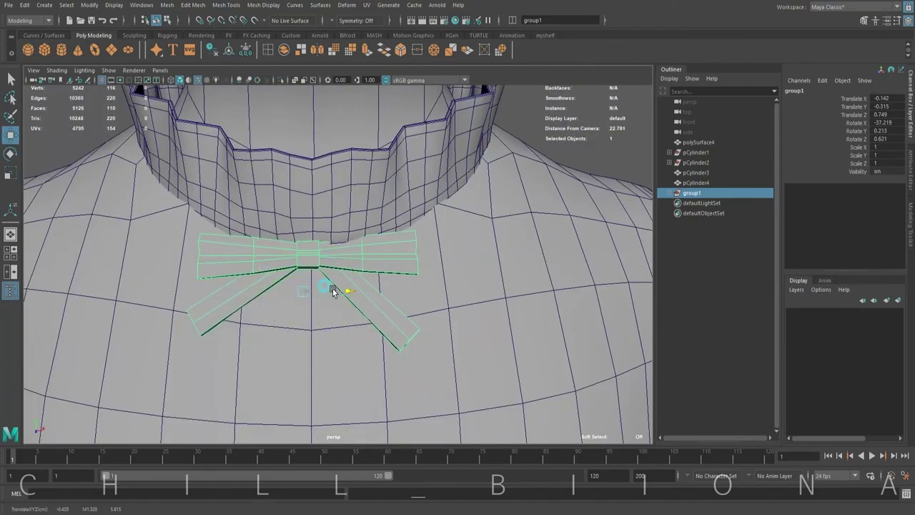
pyautogui.moveTo(341, 316)
pyautogui.keyDown('alt'); pyautogui.mouseDown()
pyautogui.moveTo(321, 276)
pyautogui.moveTo(374, 313)
pyautogui.moveTo(349, 292)
pyautogui.moveTo(345, 301)
pyautogui.mouseUp(); pyautogui.keyUp('alt')
# Step: Check the bow from the side and select vertices along its edge
pyautogui.scroll(-5, 346, 300)
pyautogui.moveTo(327, 225); pyautogui.dragTo(300, 218, button='right')
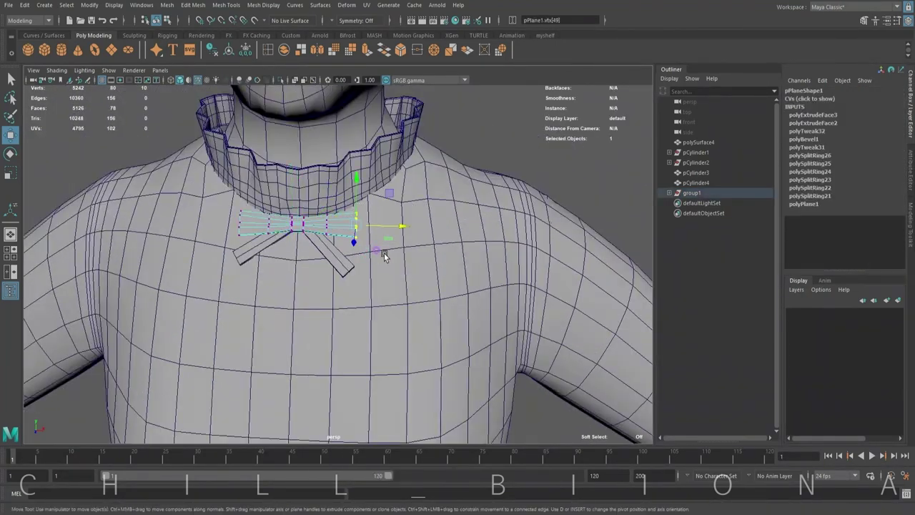
pyautogui.moveTo(384, 253)
pyautogui.keyDown('alt'); pyautogui.mouseDown()
pyautogui.moveTo(320, 236)
pyautogui.moveTo(325, 274)
pyautogui.moveTo(496, 228)
pyautogui.mouseUp(); pyautogui.keyUp('alt')
pyautogui.click(325, 274)
pyautogui.click(362, 288)
pyautogui.scroll(3, 403, 241)
pyautogui.moveTo(403, 241)
pyautogui.keyDown('alt'); pyautogui.mouseDown()
pyautogui.moveTo(468, 229)
pyautogui.moveTo(277, 272)
pyautogui.mouseUp(); pyautogui.keyUp('alt')
pyautogui.scroll(-4, 278, 273)
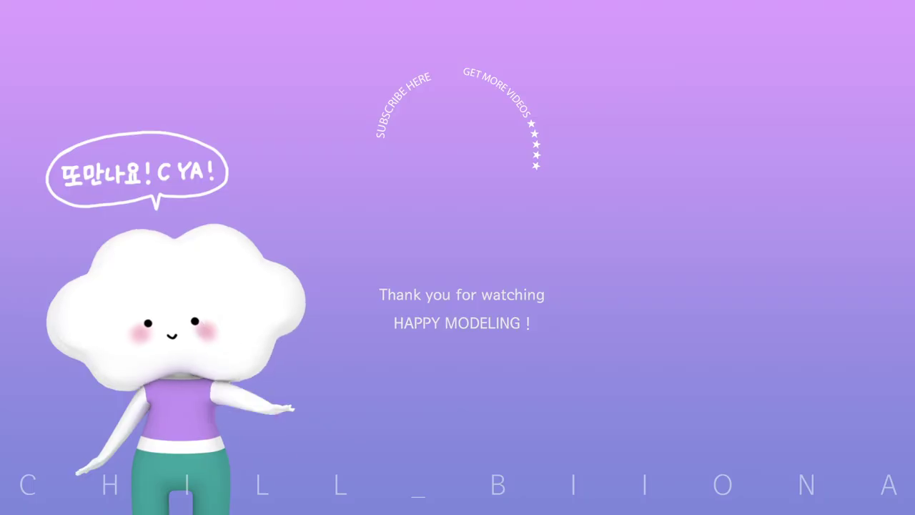